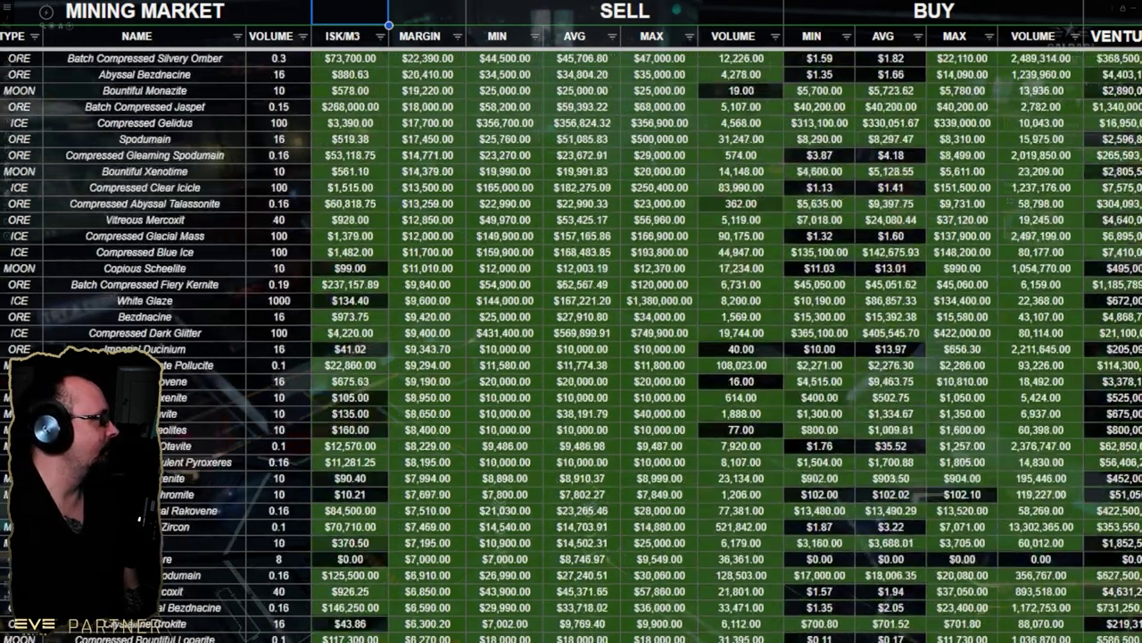
Step: Scroll down and back up through the Mining Market list to review it
{"action": "scroll", "coordinate": [571, 357], "scroll_direction": "down", "scroll_amount": 15}
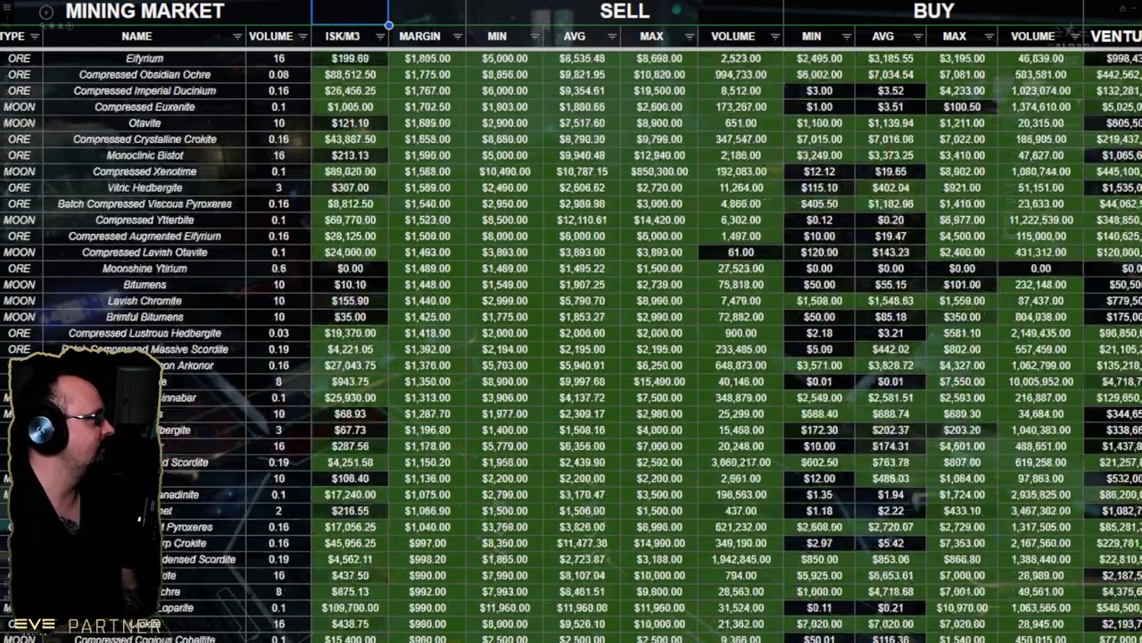
{"action": "scroll", "coordinate": [605, 486], "scroll_direction": "down", "scroll_amount": 15}
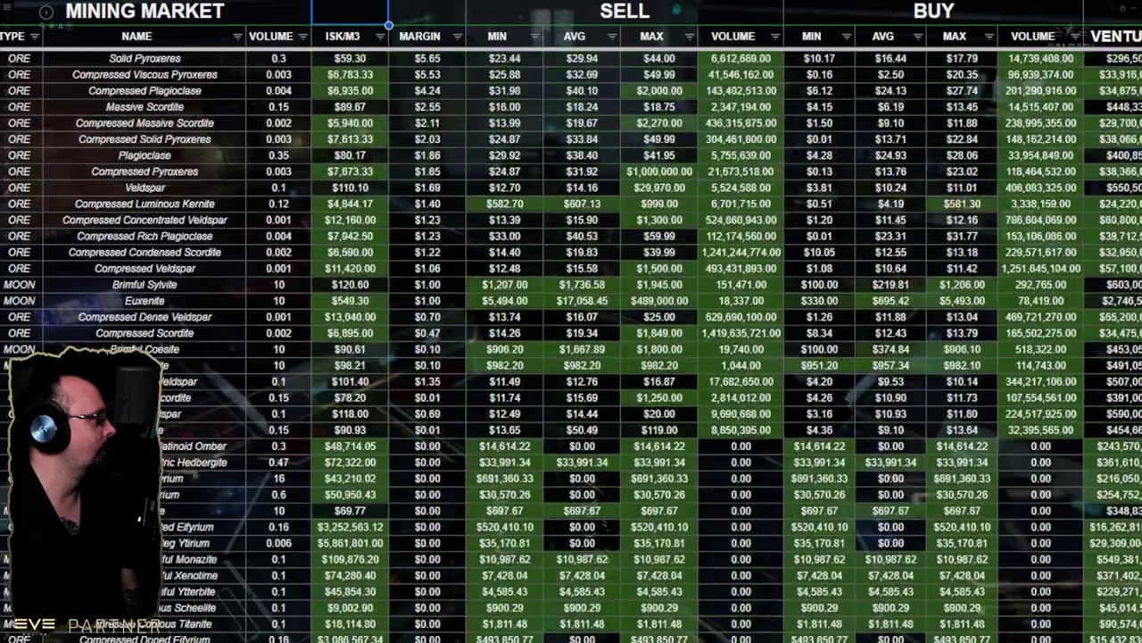
{"action": "scroll", "coordinate": [605, 485], "scroll_direction": "up", "scroll_amount": 5}
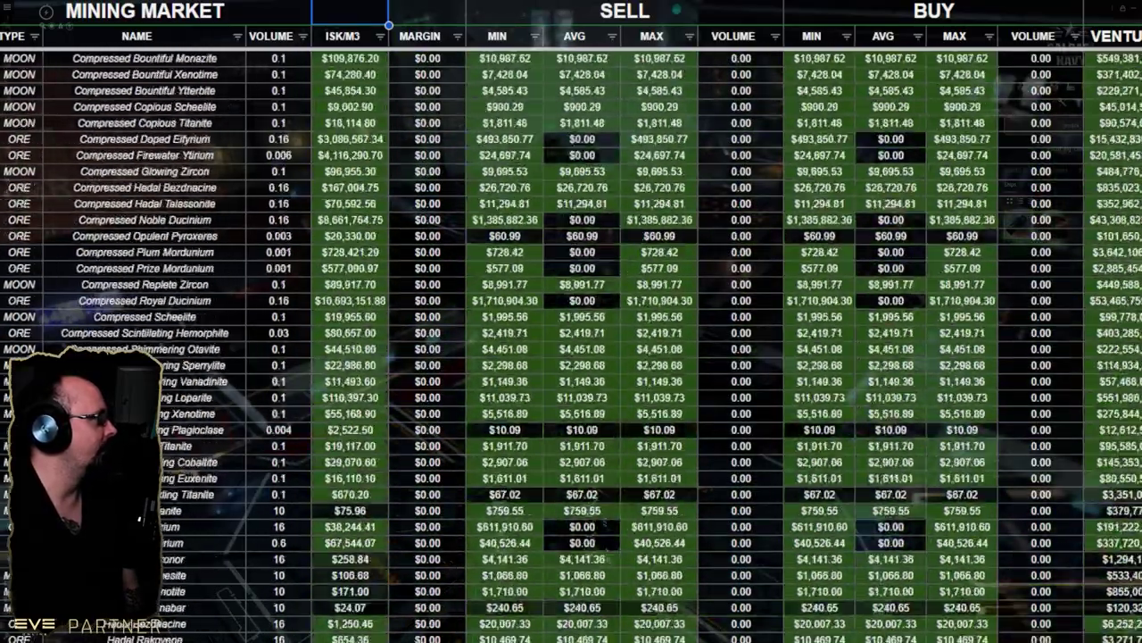
{"action": "scroll", "coordinate": [605, 486], "scroll_direction": "down", "scroll_amount": 15}
{"action": "scroll", "coordinate": [571, 357], "scroll_direction": "up", "scroll_amount": 15}
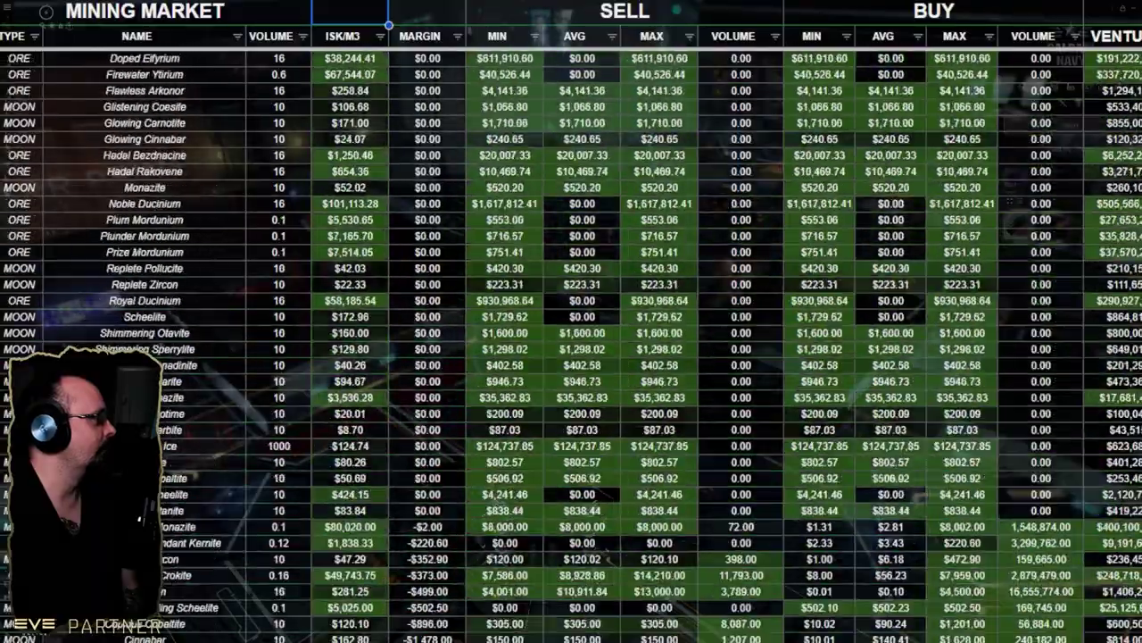
{"action": "scroll", "coordinate": [571, 357], "scroll_direction": "up", "scroll_amount": 15}
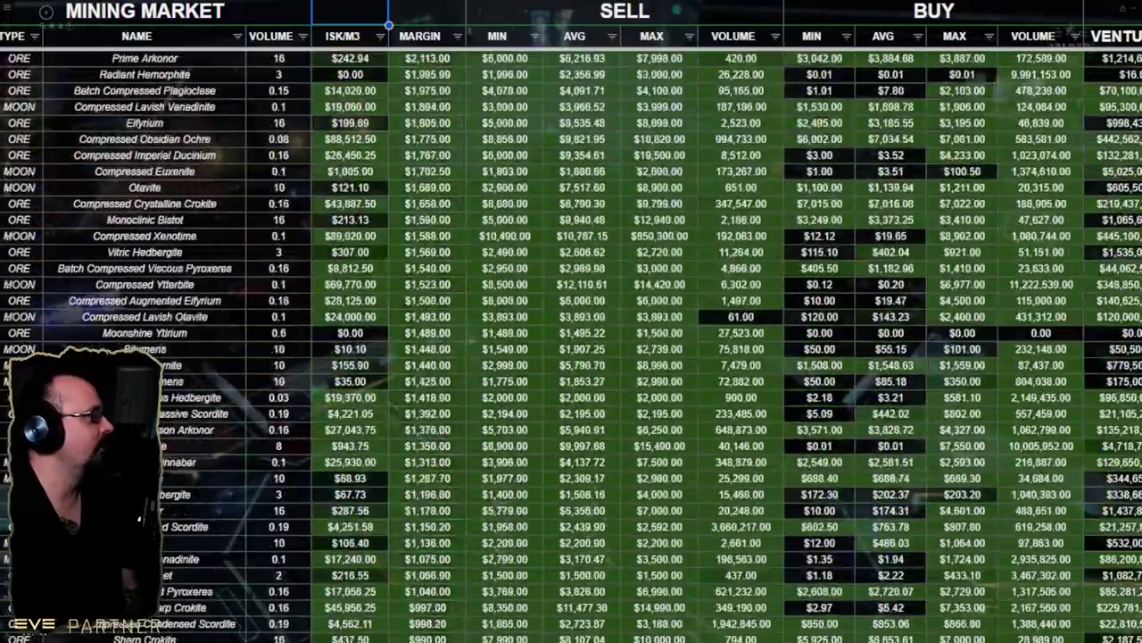
{"action": "scroll", "coordinate": [571, 357], "scroll_direction": "up", "scroll_amount": 5}
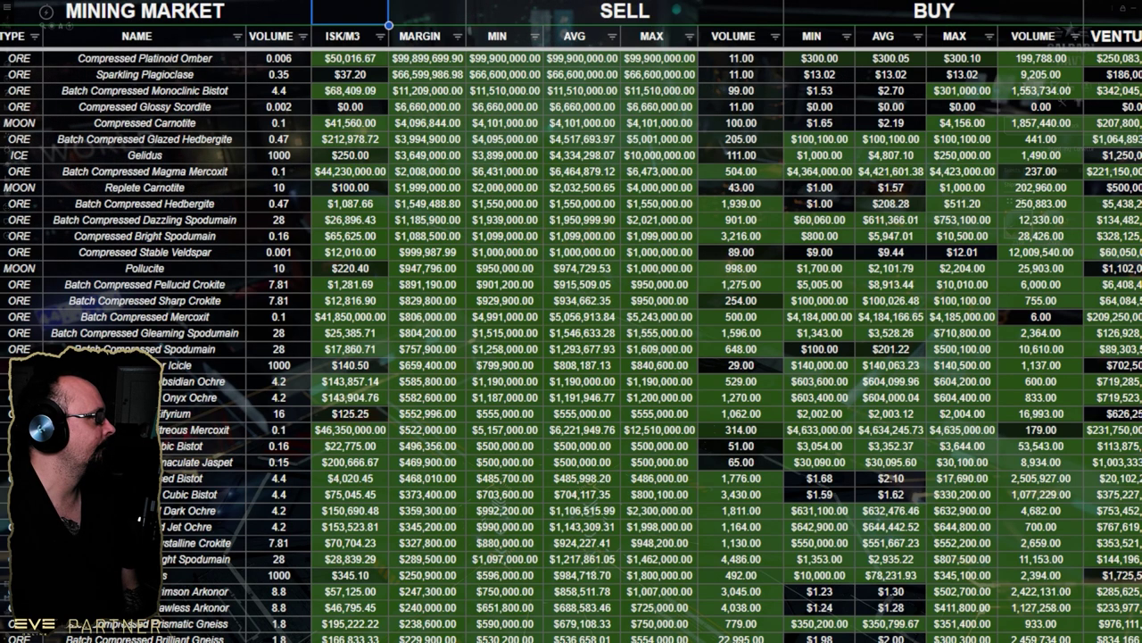
Step: Step from the VOLUME header past MARGIN, SELL and BUY headers to the SHIPS columns
{"action": "left_click", "coordinate": [264, 38]}
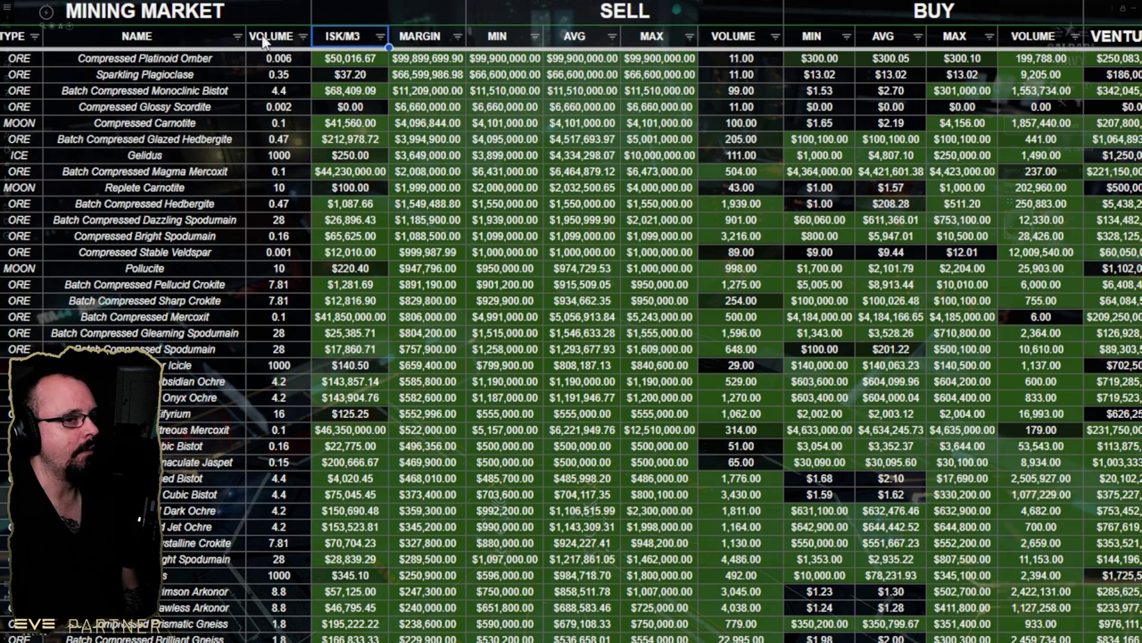
{"action": "key", "text": "Right"}
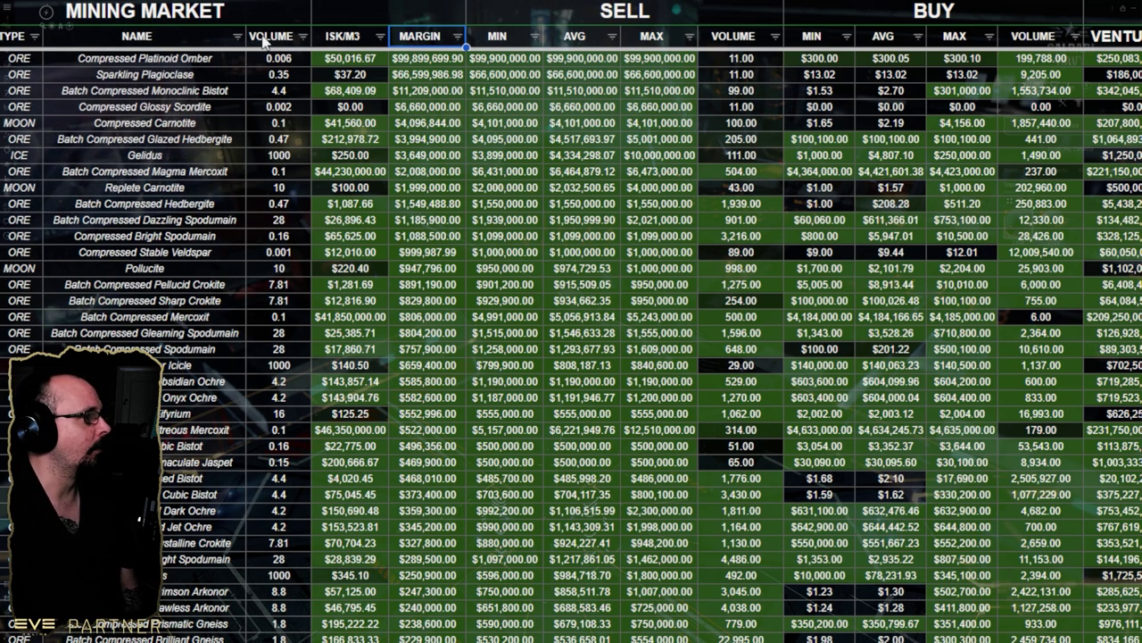
{"action": "key", "text": "Right"}
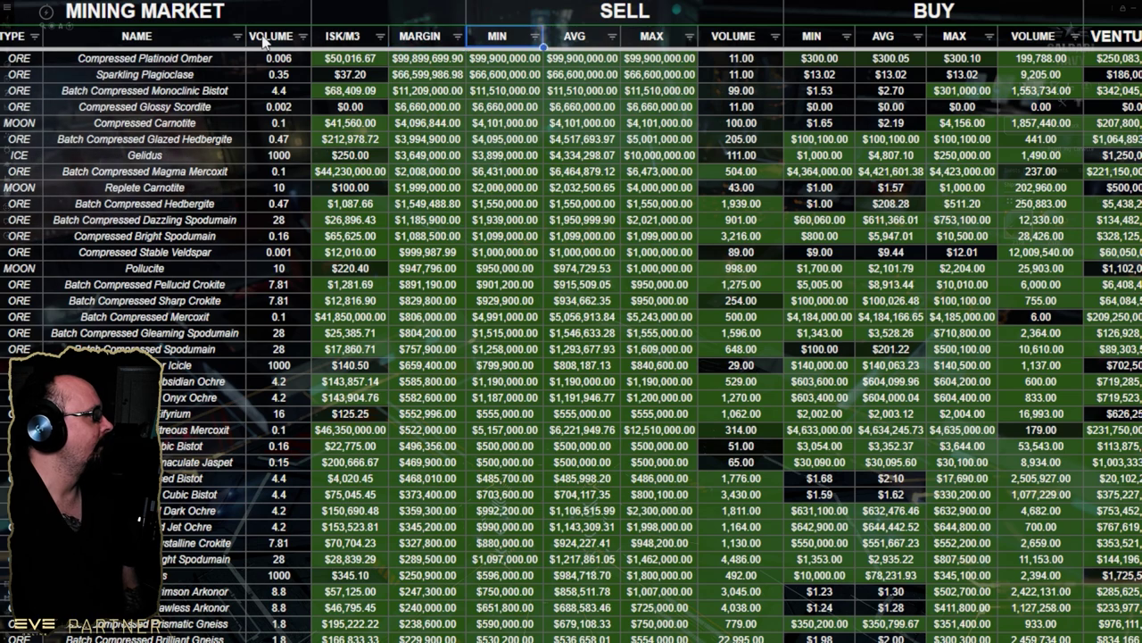
{"action": "key", "text": "Right"}
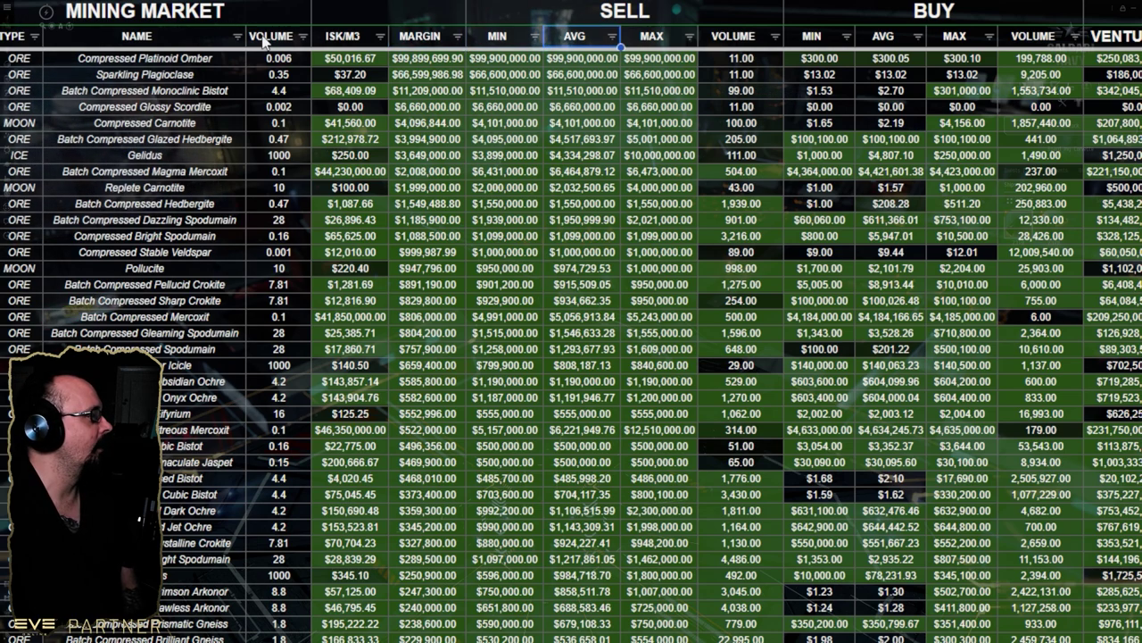
{"action": "key", "text": "Right"}
{"action": "key", "text": "Right"}
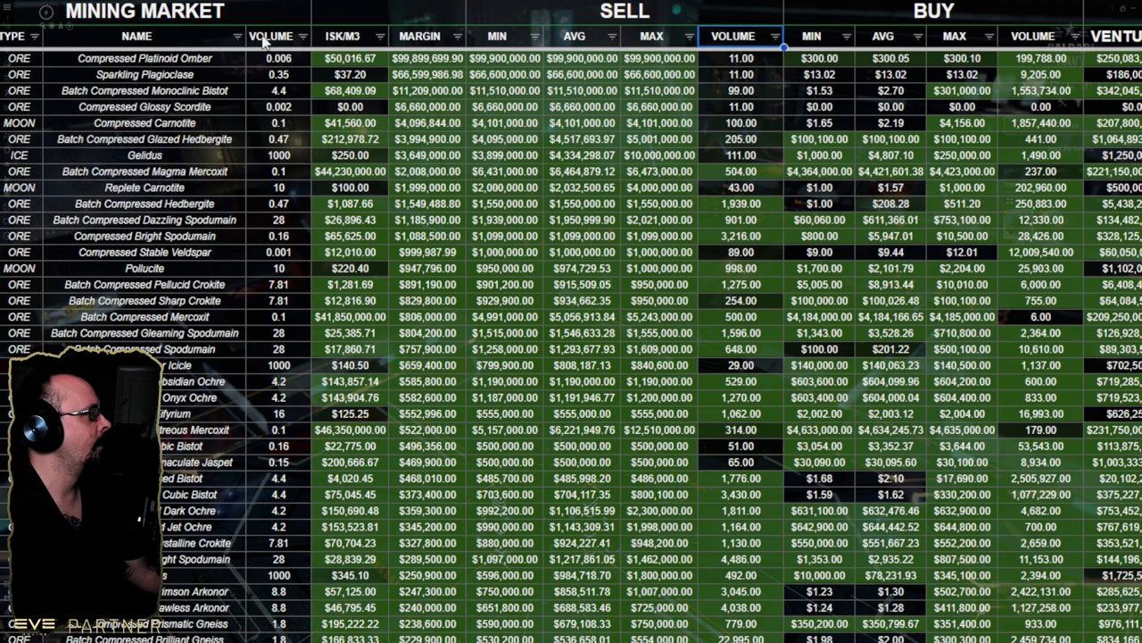
{"action": "key", "text": "Right"}
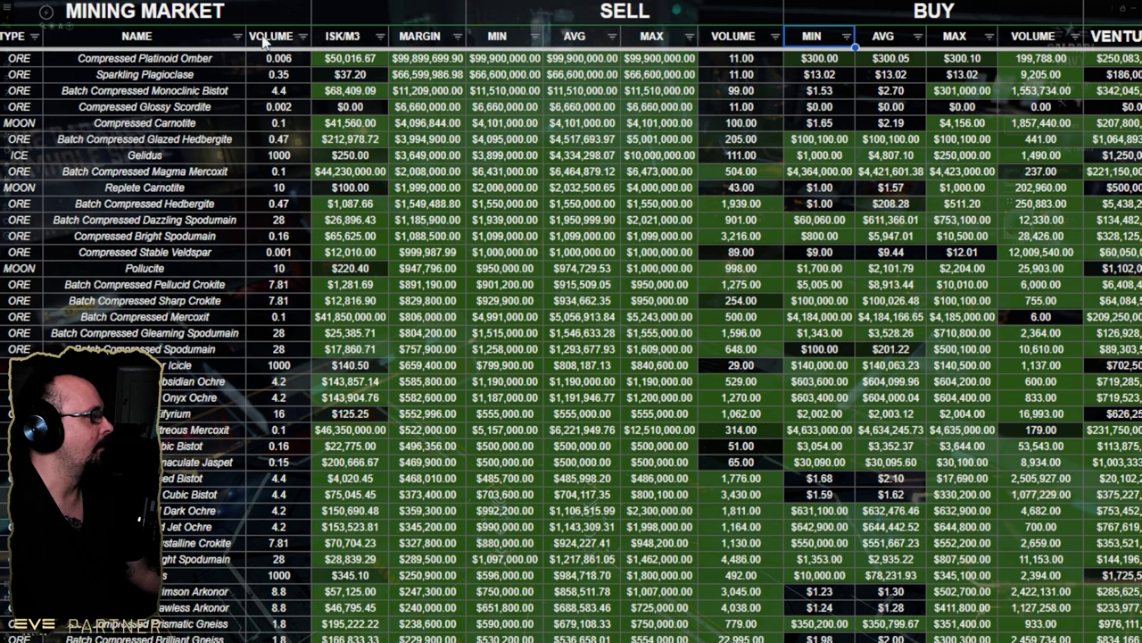
{"action": "key", "text": "Right"}
{"action": "key", "text": "Right"}
{"action": "key", "text": "Right"}
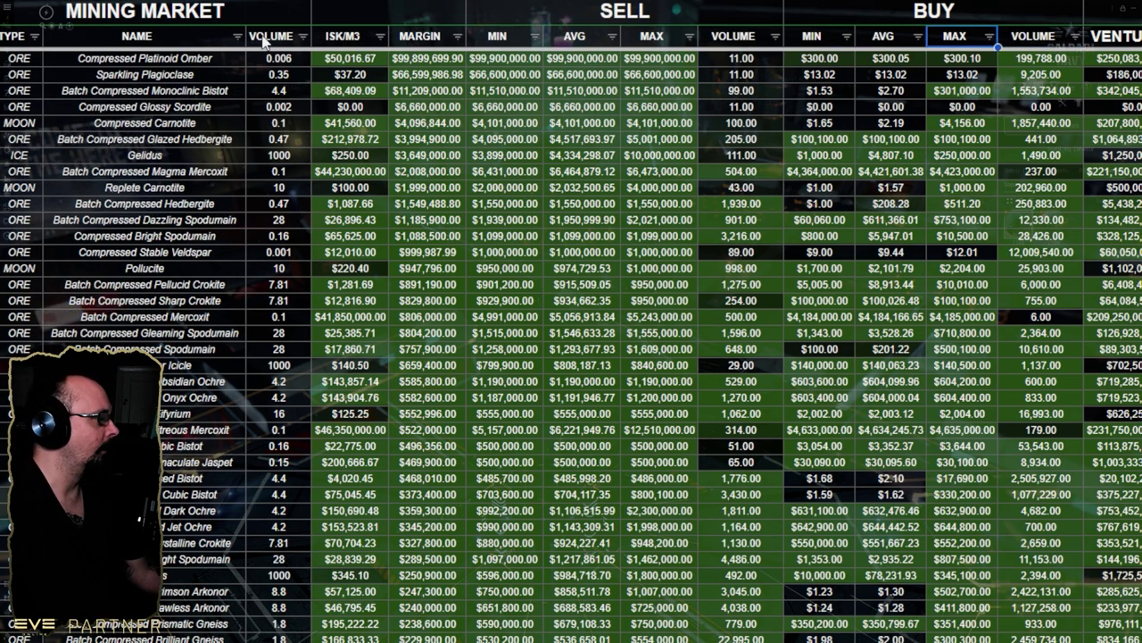
{"action": "key", "text": "Right"}
{"action": "key", "text": "Right"}
{"action": "key", "text": "Right"}
{"action": "key", "text": "Right"}
{"action": "key", "text": "Right"}
{"action": "key", "text": "Right"}
{"action": "key", "text": "Right"}
{"action": "key", "text": "Right"}
{"action": "key", "text": "Right"}
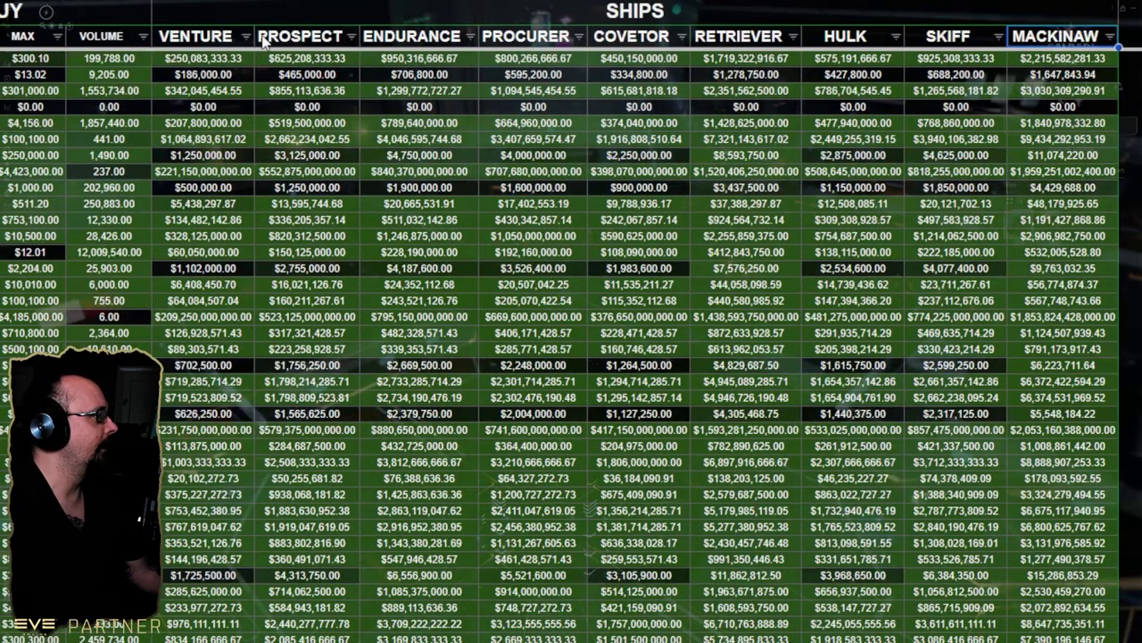
Step: Check the first rows' Venture through Procurer values, then jump back to column A
{"action": "key", "text": "Left"}
{"action": "key", "text": "Left"}
{"action": "key", "text": "Left"}
{"action": "key", "text": "Left"}
{"action": "key", "text": "Left"}
{"action": "key", "text": "Left"}
{"action": "key", "text": "Left"}
{"action": "key", "text": "Left"}
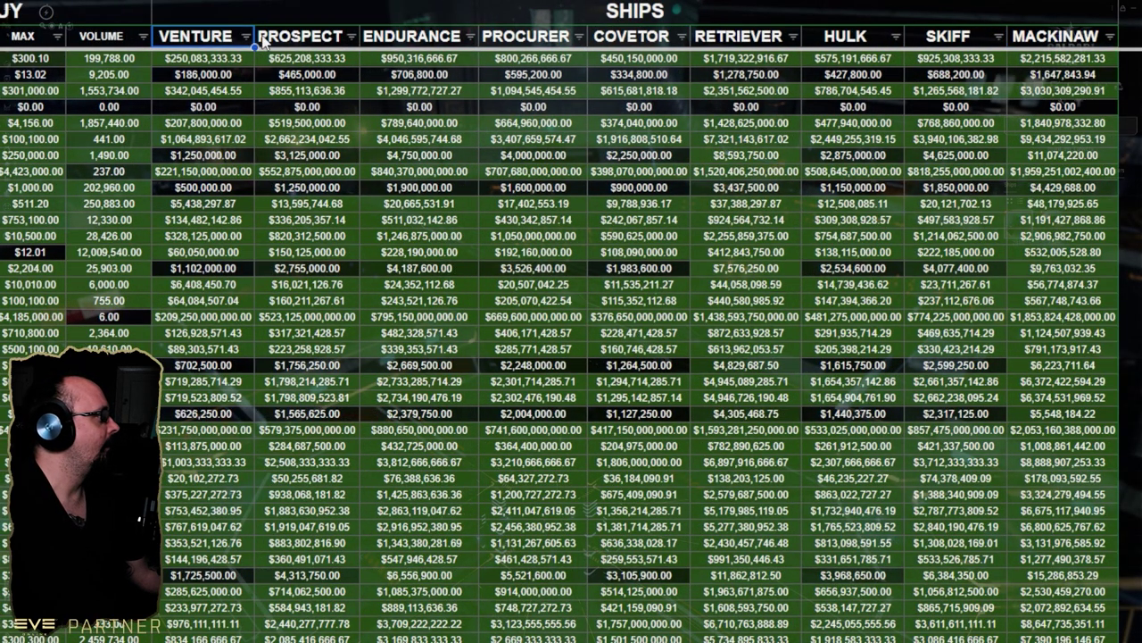
{"action": "key", "text": "Right"}
{"action": "key", "text": "Right"}
{"action": "key", "text": "Right"}
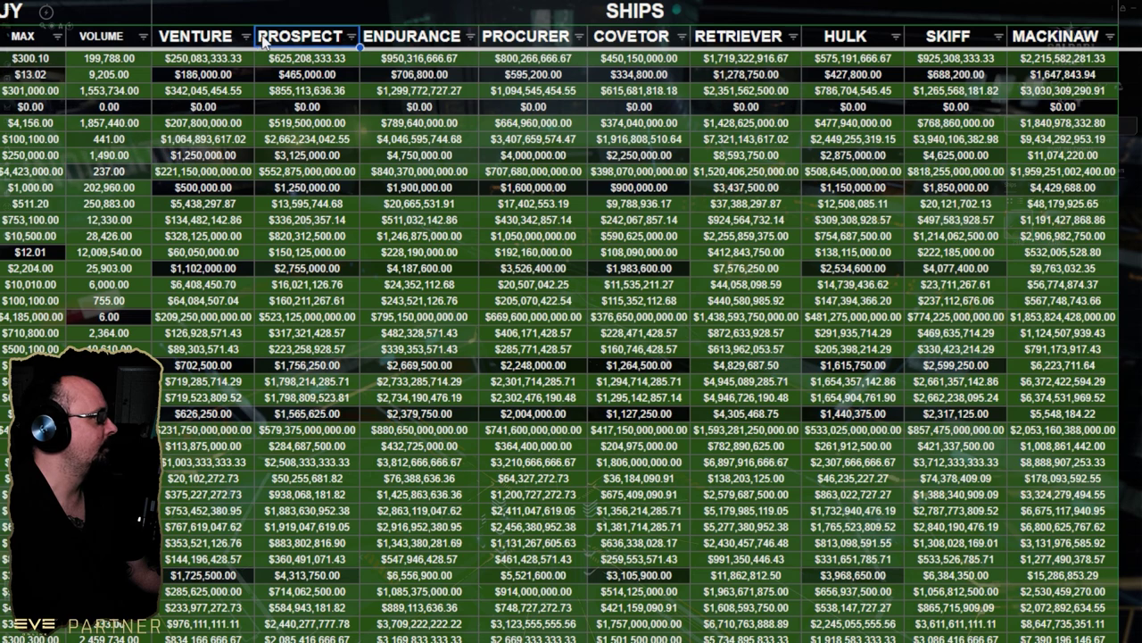
{"action": "key", "text": "Right"}
{"action": "key", "text": "Right"}
{"action": "key", "text": "Right"}
{"action": "key", "text": "Right"}
{"action": "key", "text": "Right"}
{"action": "key", "text": "Down"}
{"action": "key", "text": "Left"}
{"action": "key", "text": "Left"}
{"action": "key", "text": "Left"}
{"action": "key", "text": "Left"}
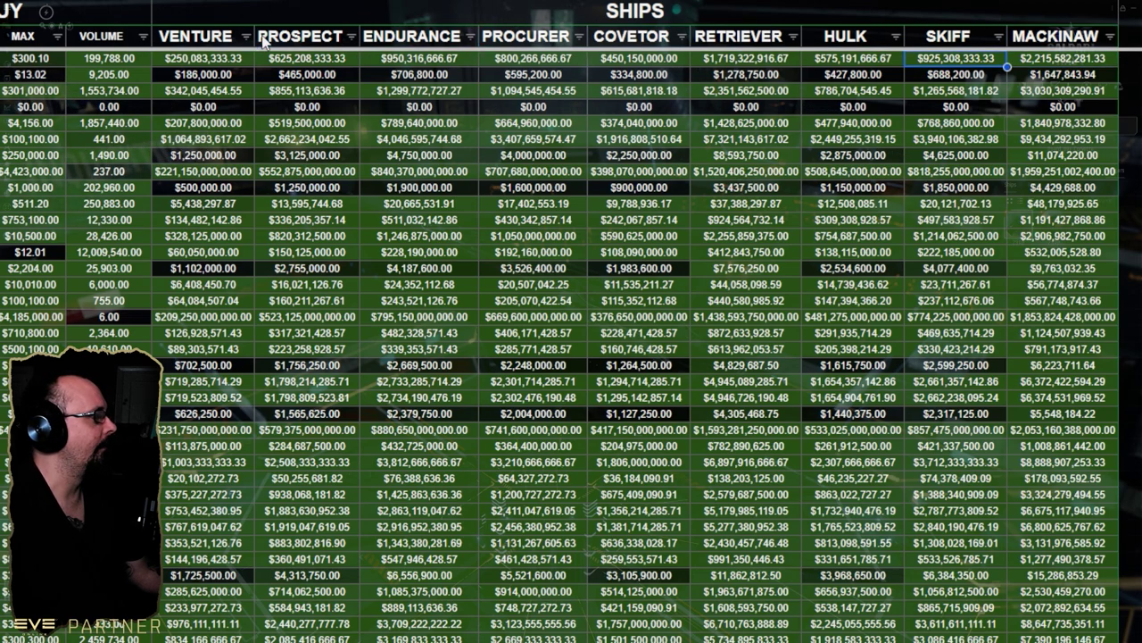
{"action": "key", "text": "Left"}
{"action": "key", "text": "Left"}
{"action": "key", "text": "Left"}
{"action": "key", "text": "Left"}
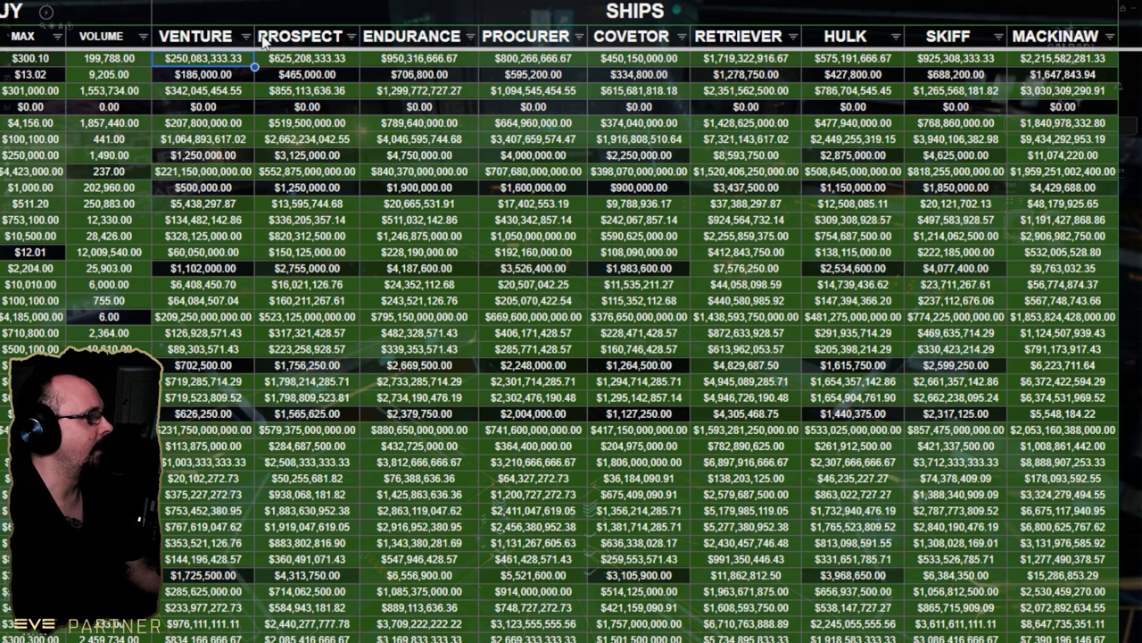
{"action": "key", "text": "Down"}
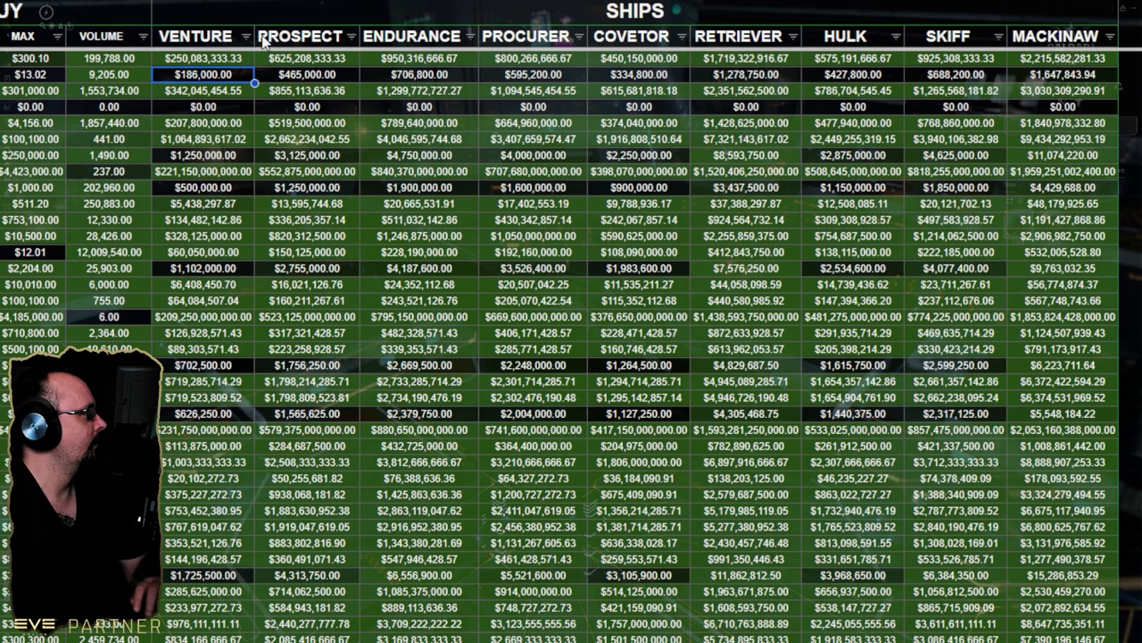
{"action": "key", "text": "Left"}
{"action": "key", "text": "Home"}
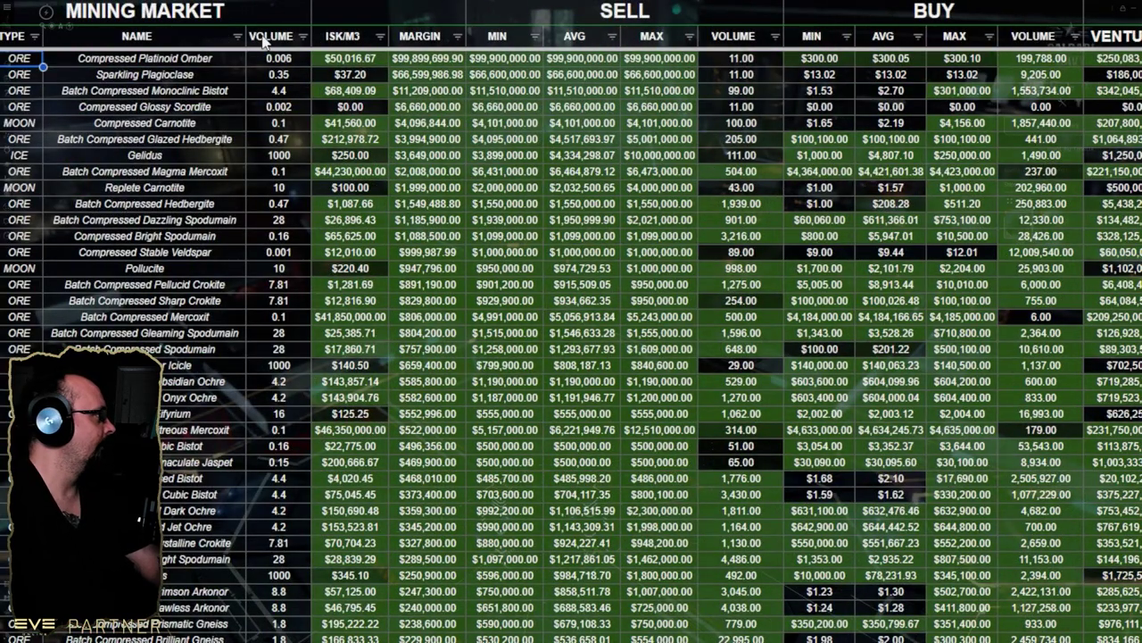
Step: Filter the NAME column with 'Text does not contain' COMPRES to hide compressed ores
{"action": "key", "text": "Down"}
{"action": "key", "text": "Down"}
{"action": "key", "text": "Down"}
{"action": "key", "text": "Down"}
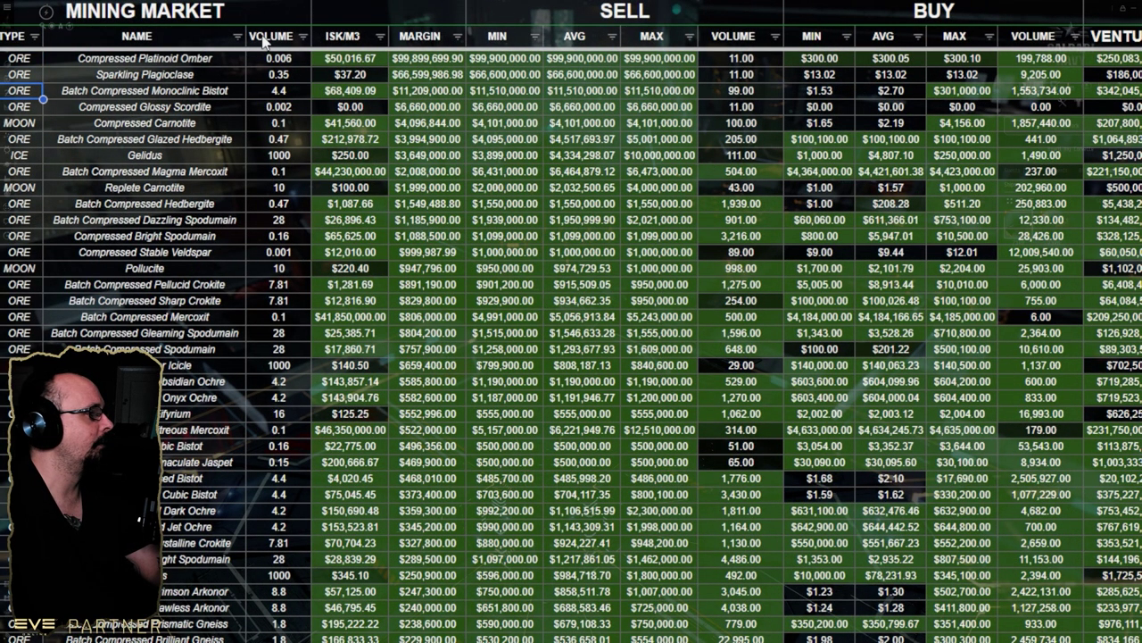
{"action": "left_click", "coordinate": [236, 36]}
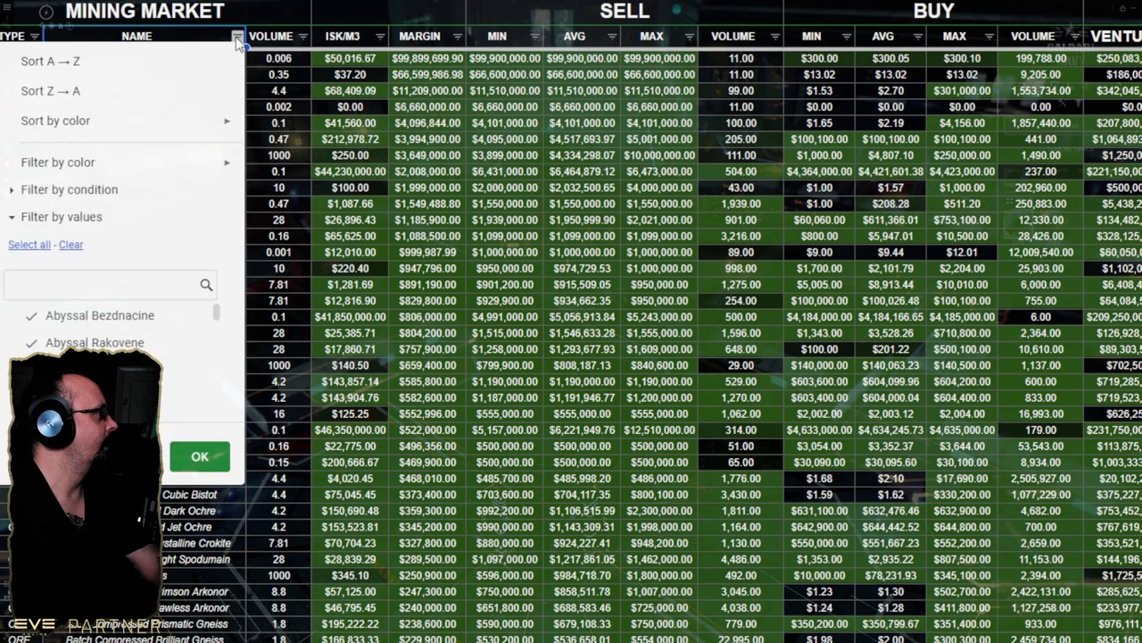
{"action": "left_click", "coordinate": [98, 191]}
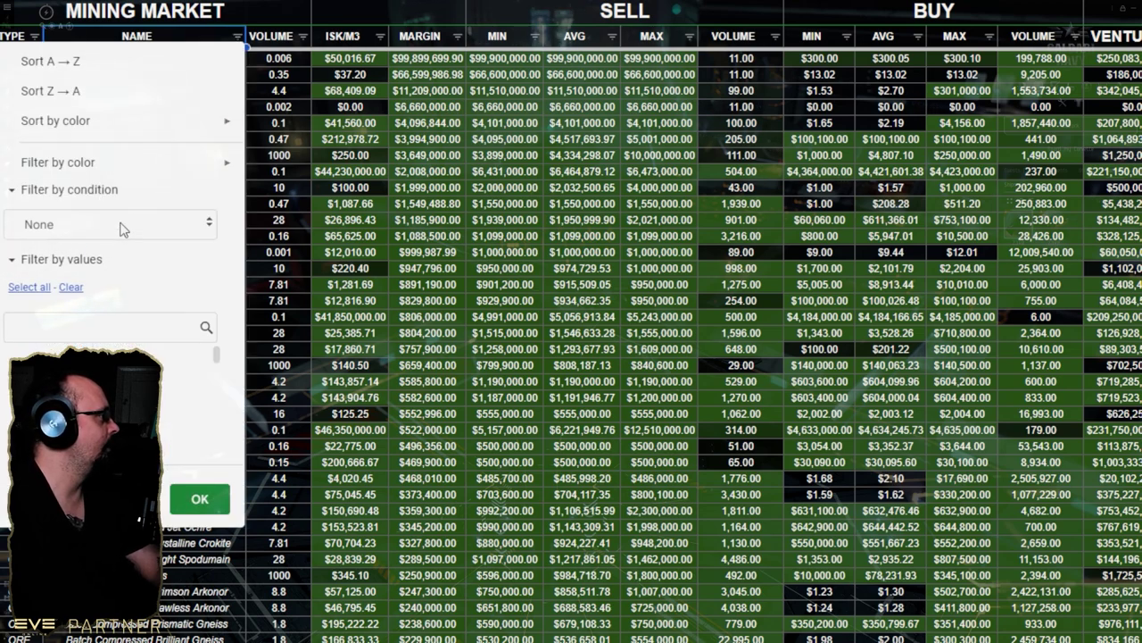
{"action": "left_click", "coordinate": [119, 225]}
{"action": "left_click", "coordinate": [62, 362]}
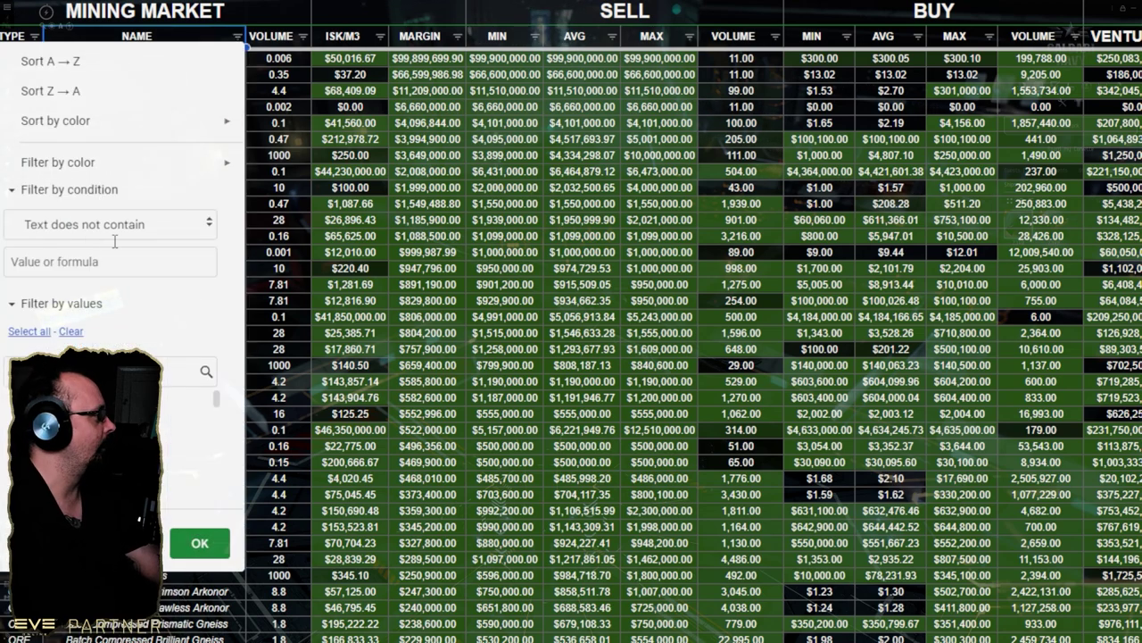
{"action": "left_click", "coordinate": [73, 253]}
{"action": "type", "text": "COM"}
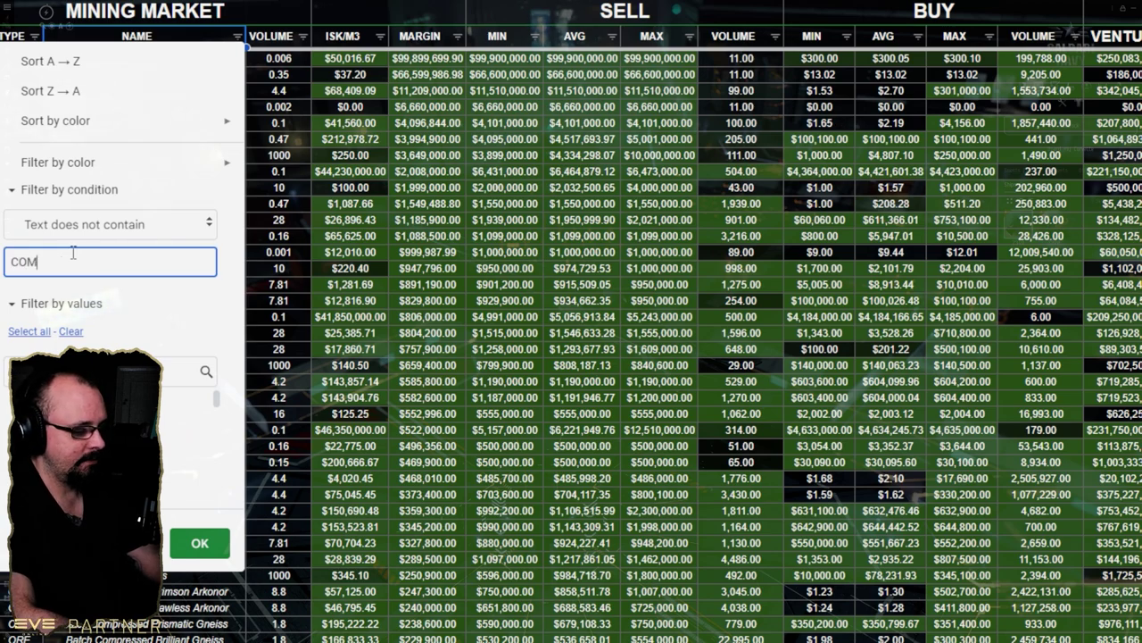
{"action": "type", "text": "PRESSED"}
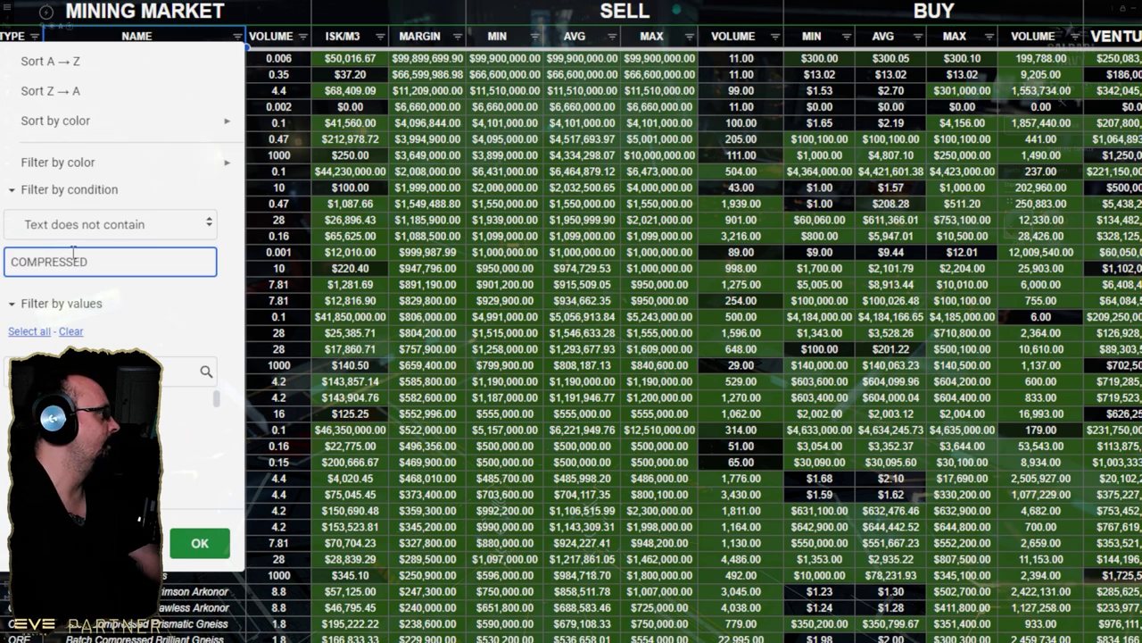
{"action": "left_click", "coordinate": [196, 542]}
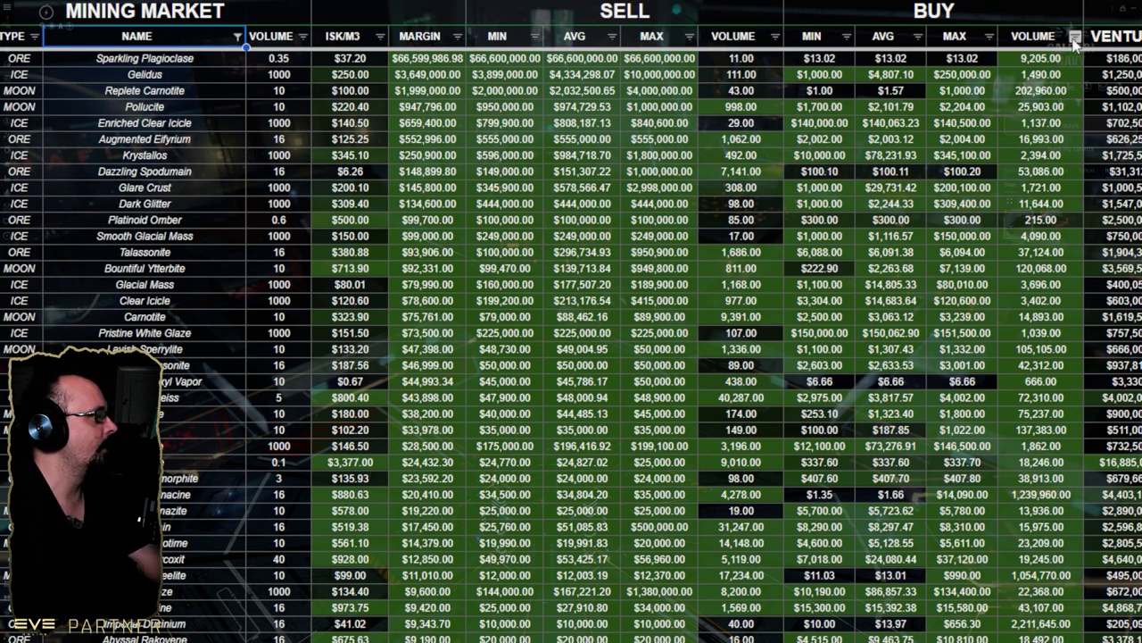
Step: Filter the BUY VOLUME column to values greater than 0
{"action": "left_click", "coordinate": [1075, 36]}
{"action": "left_click", "coordinate": [907, 189]}
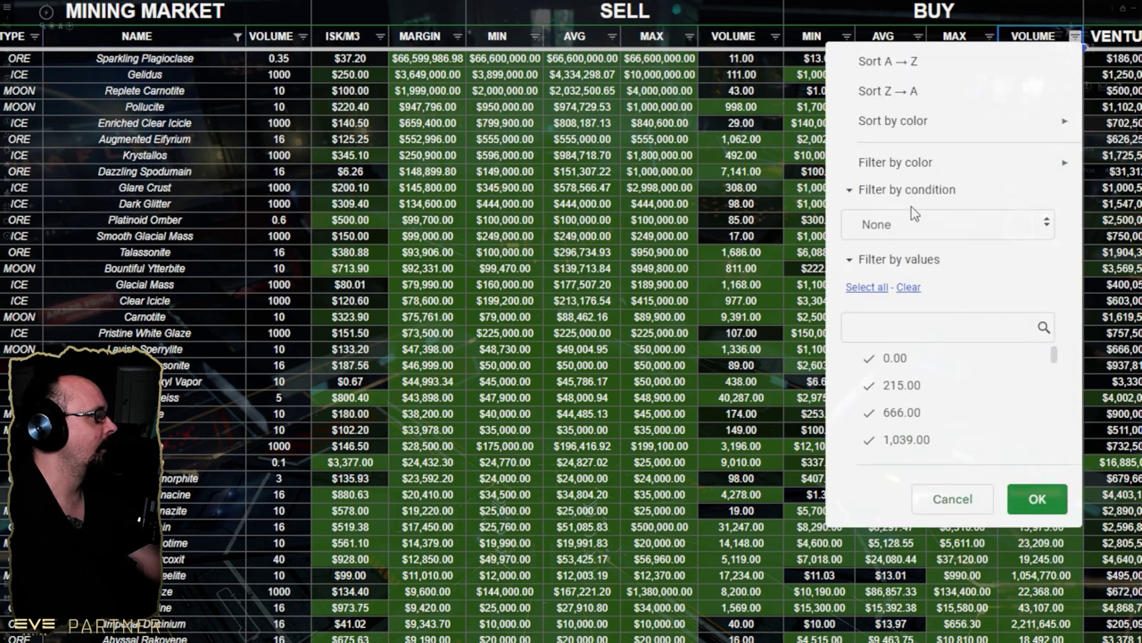
{"action": "left_click", "coordinate": [901, 225]}
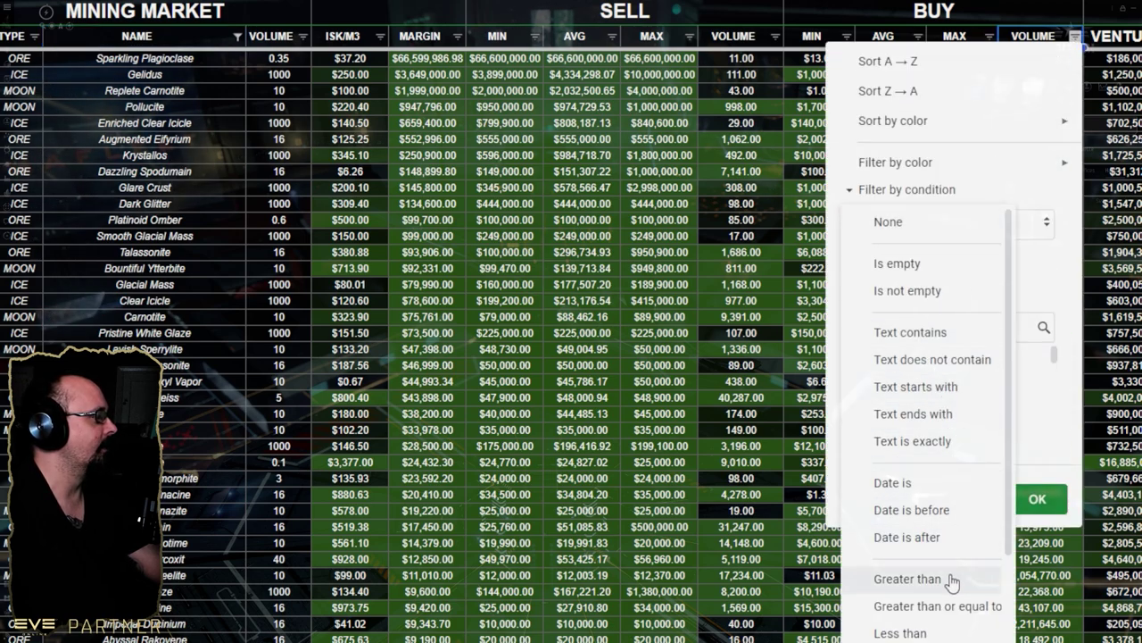
{"action": "left_click", "coordinate": [949, 578]}
{"action": "left_click", "coordinate": [946, 262]}
{"action": "type", "text": "0"}
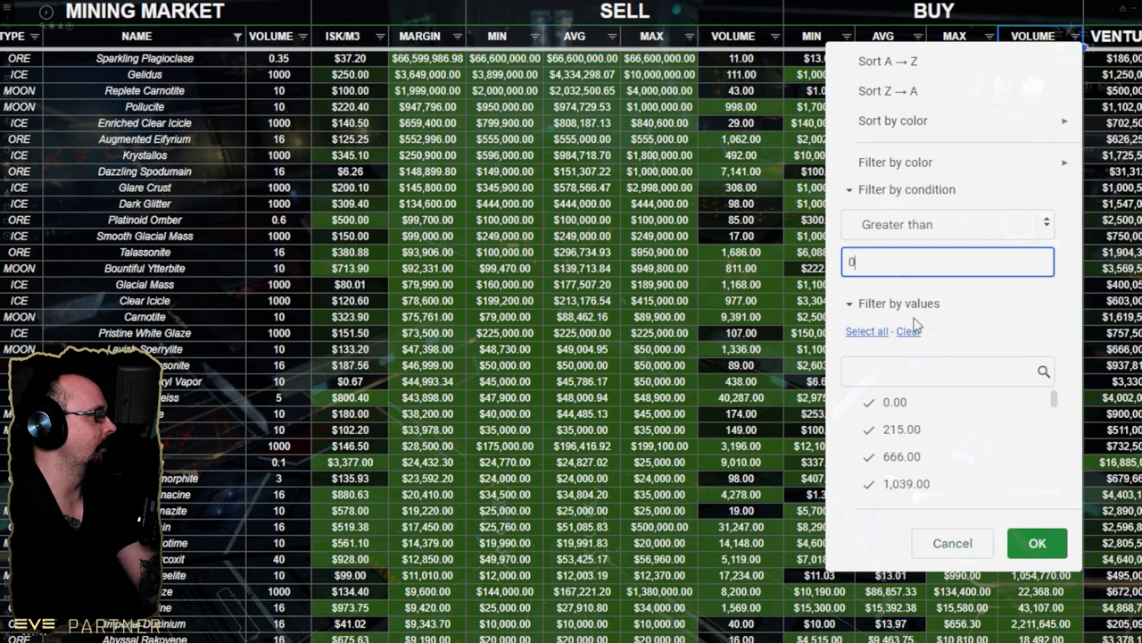
{"action": "left_click", "coordinate": [1044, 541]}
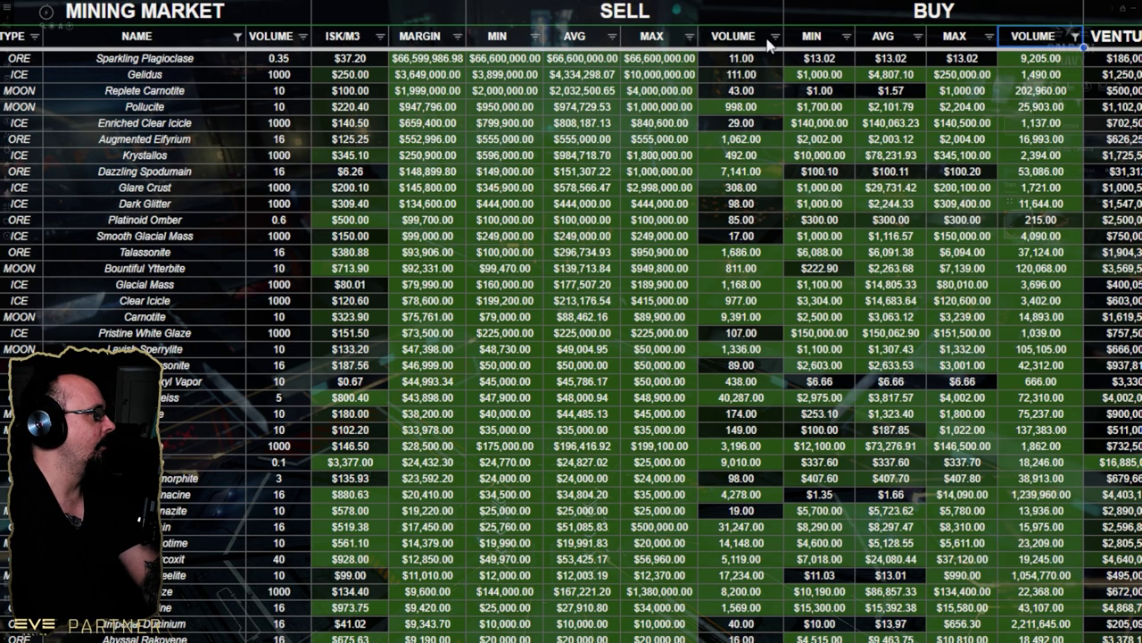
Step: Filter the sell VOLUME column to values greater than 0
{"action": "left_click", "coordinate": [775, 36]}
{"action": "left_click", "coordinate": [625, 190]}
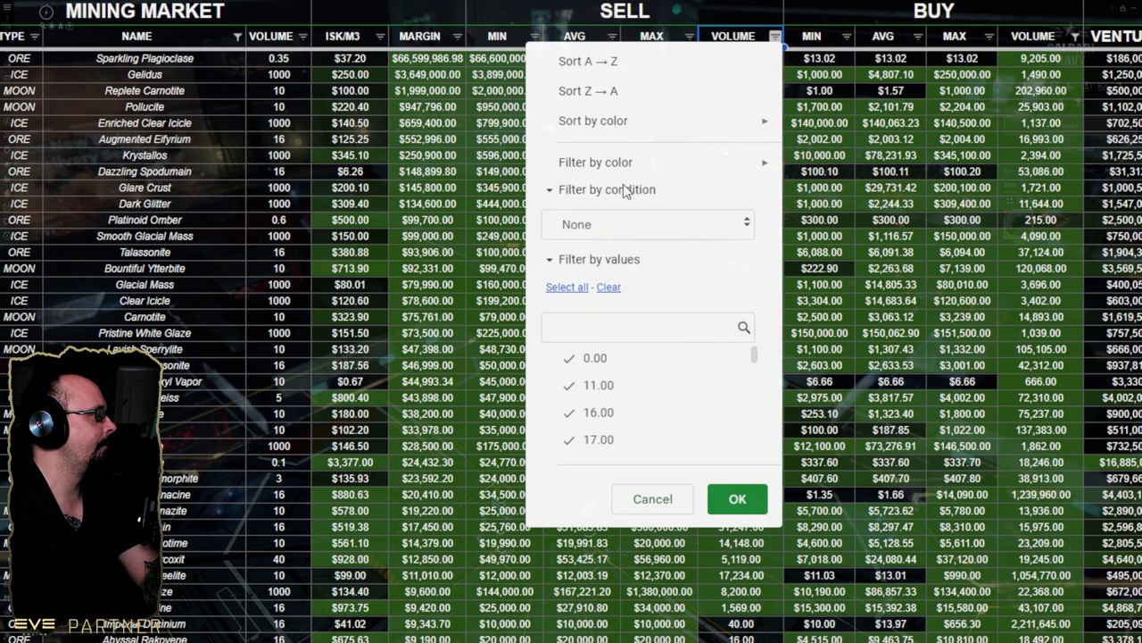
{"action": "left_click", "coordinate": [623, 230]}
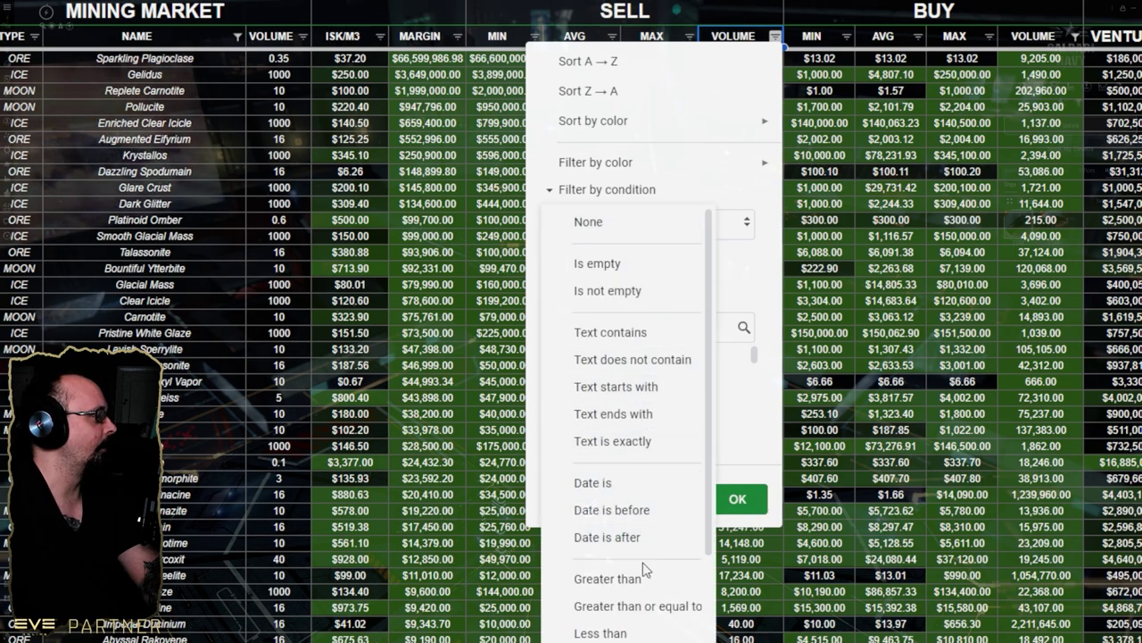
{"action": "left_click", "coordinate": [616, 579]}
{"action": "left_click", "coordinate": [665, 260]}
{"action": "type", "text": "0"}
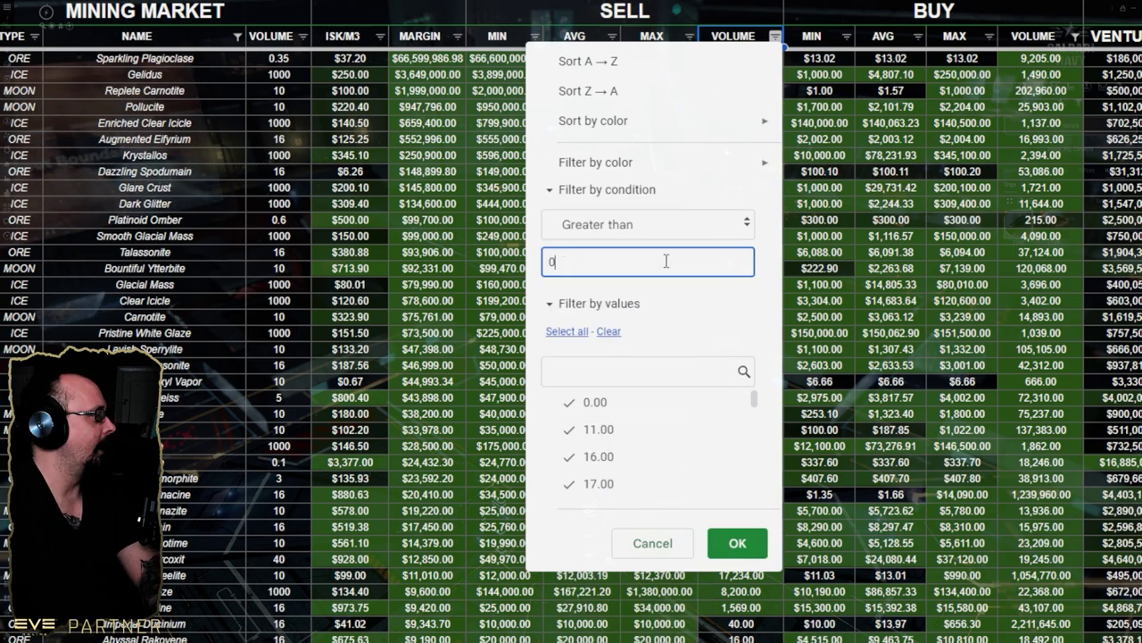
{"action": "left_click", "coordinate": [754, 547]}
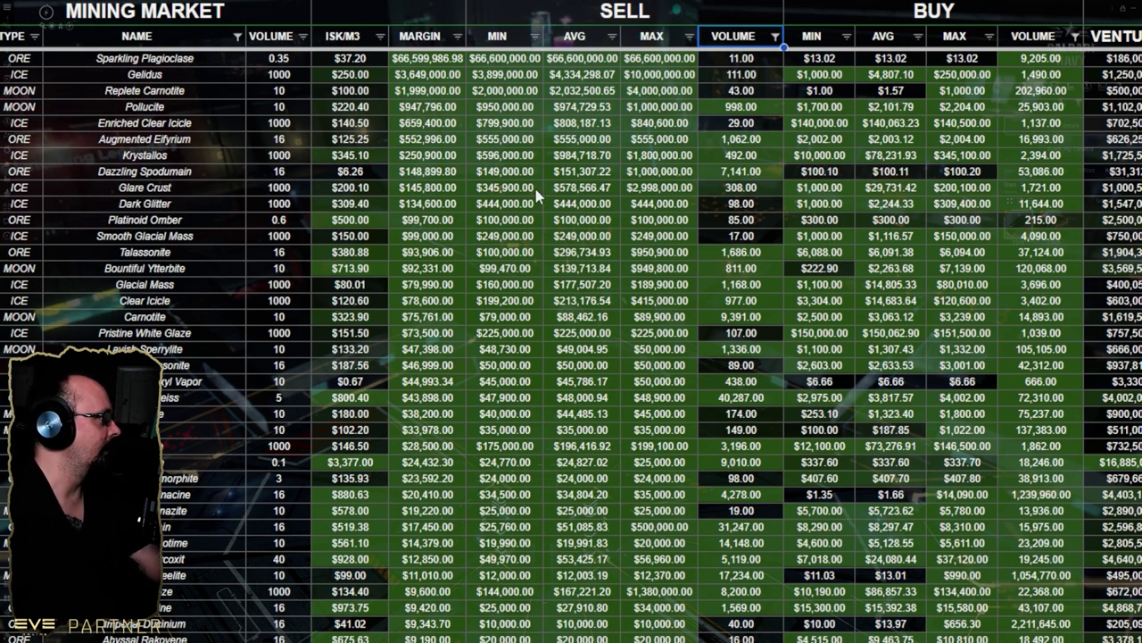
Step: Uncheck ICE and MOON in the TYPE filter, then sort ISK/M3 Z→A
{"action": "left_click", "coordinate": [34, 37]}
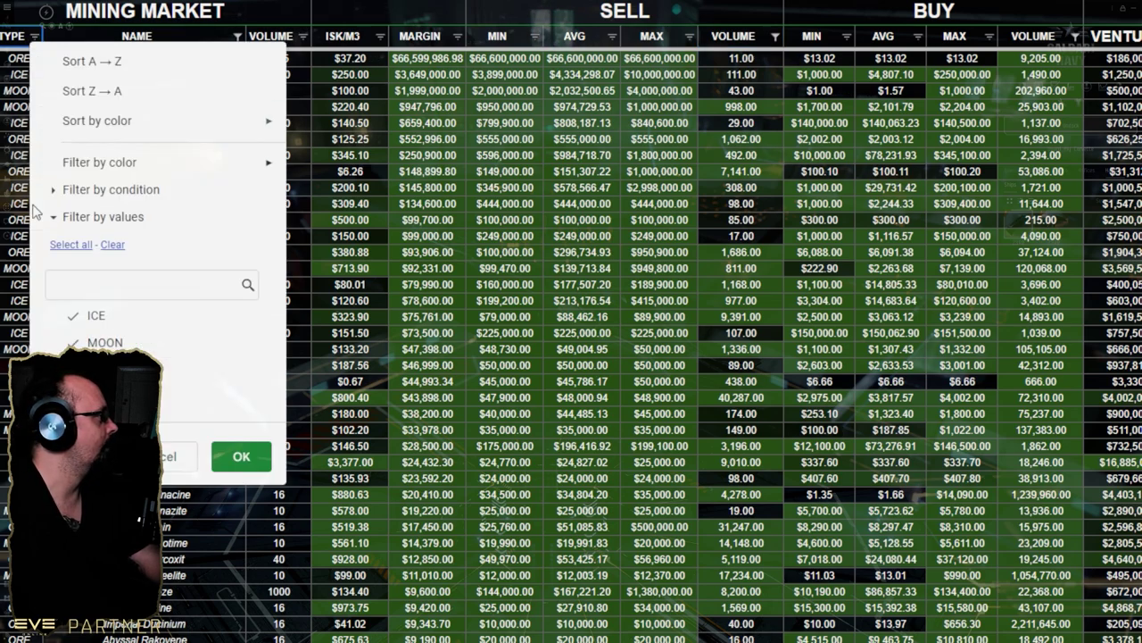
{"action": "left_click", "coordinate": [114, 323]}
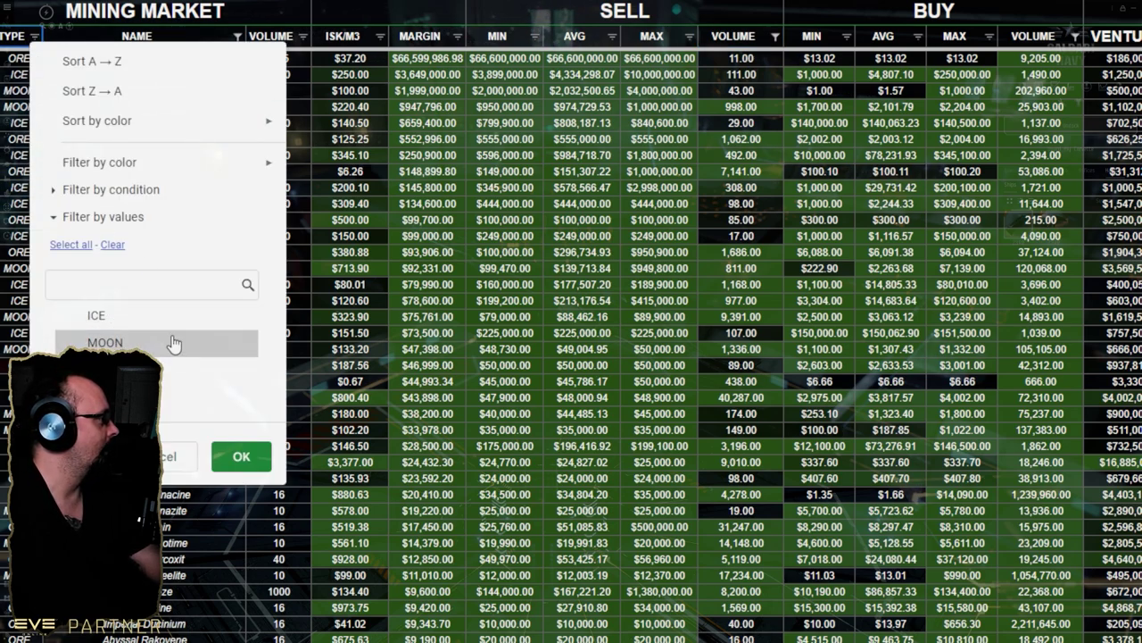
{"action": "left_click", "coordinate": [241, 457]}
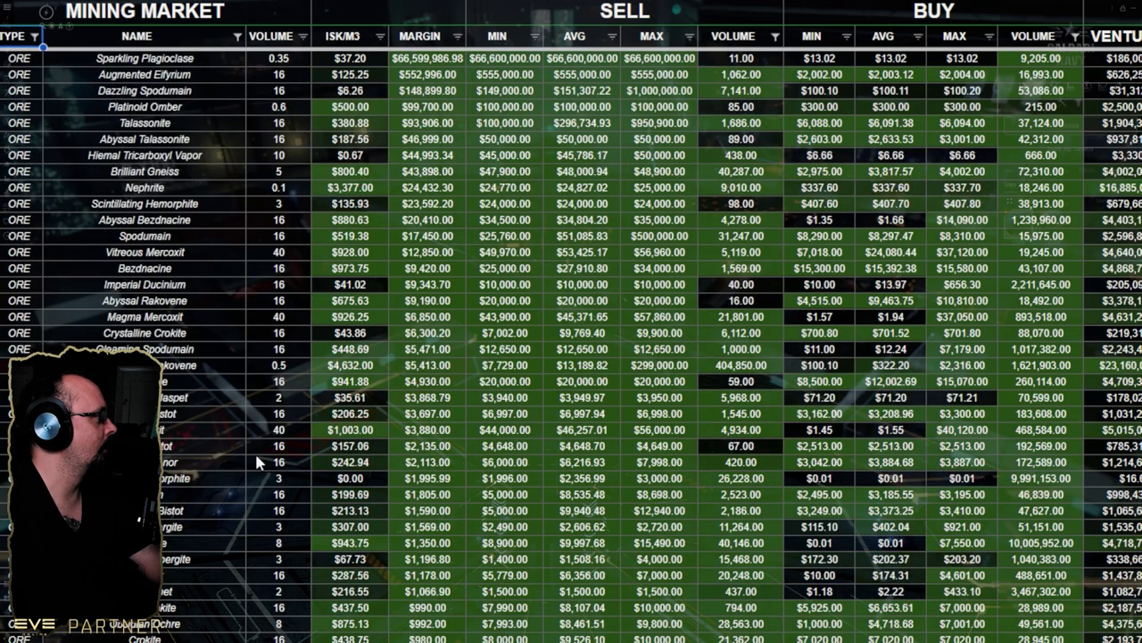
{"action": "left_click", "coordinate": [380, 38]}
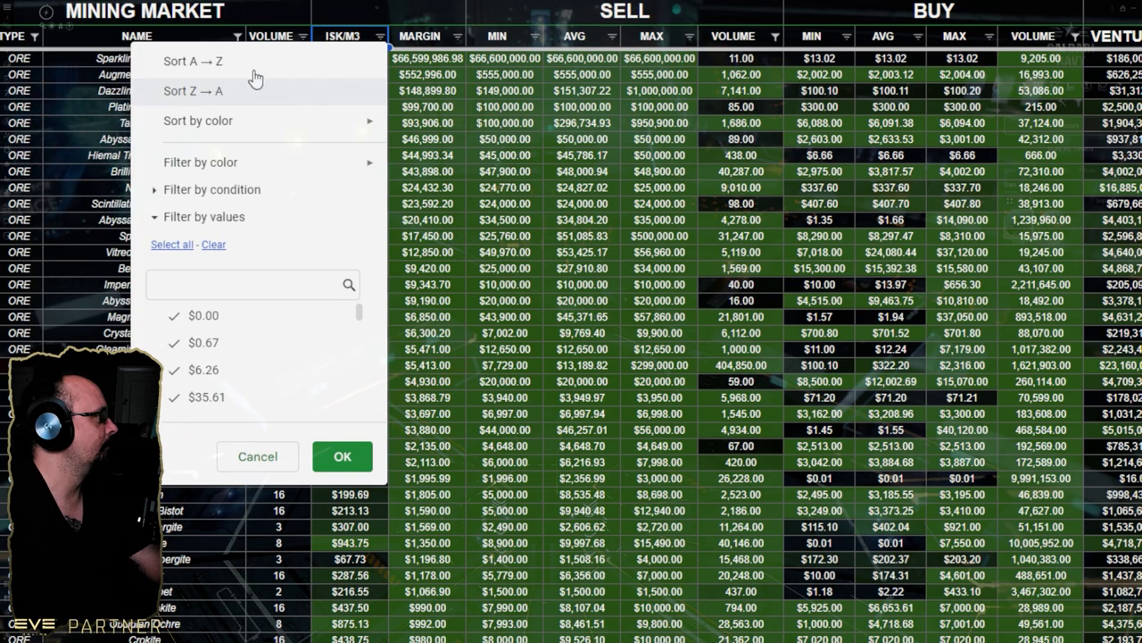
{"action": "left_click", "coordinate": [201, 91]}
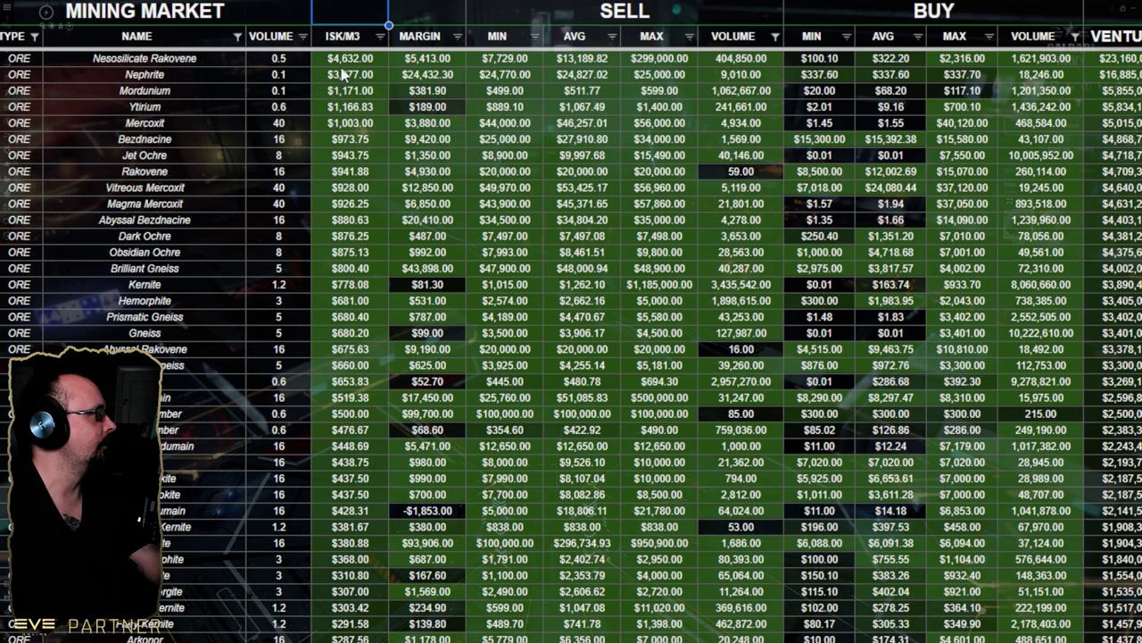
Step: Check the top ISK/M3 values for Mordunium and Ytrium, then move along Ytrium's row
{"action": "key", "text": "Down"}
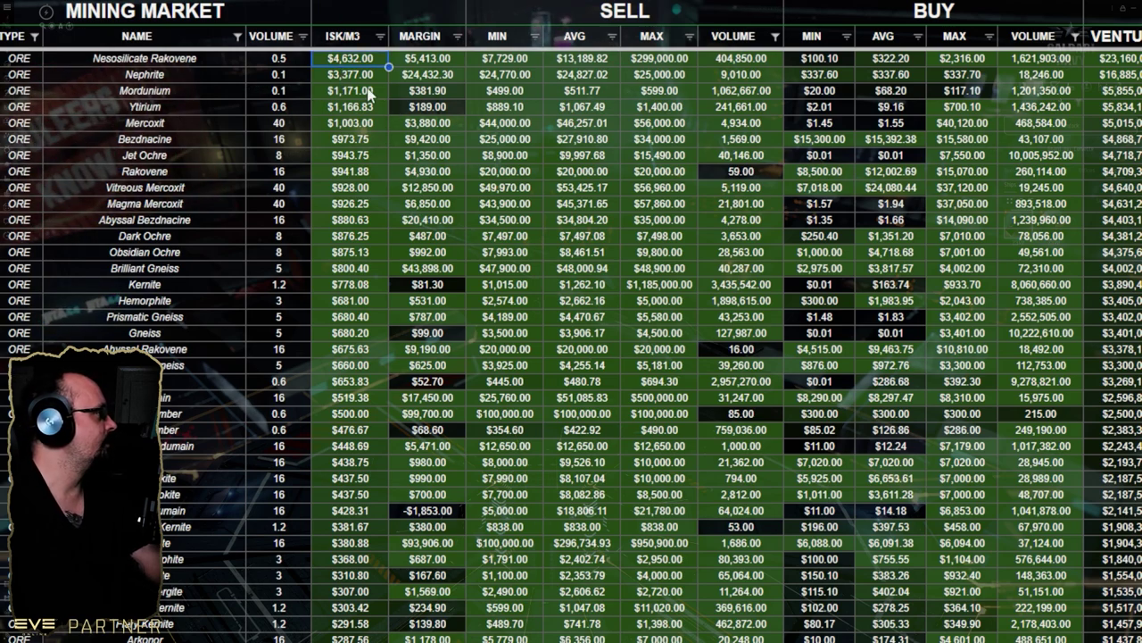
{"action": "key", "text": "Up"}
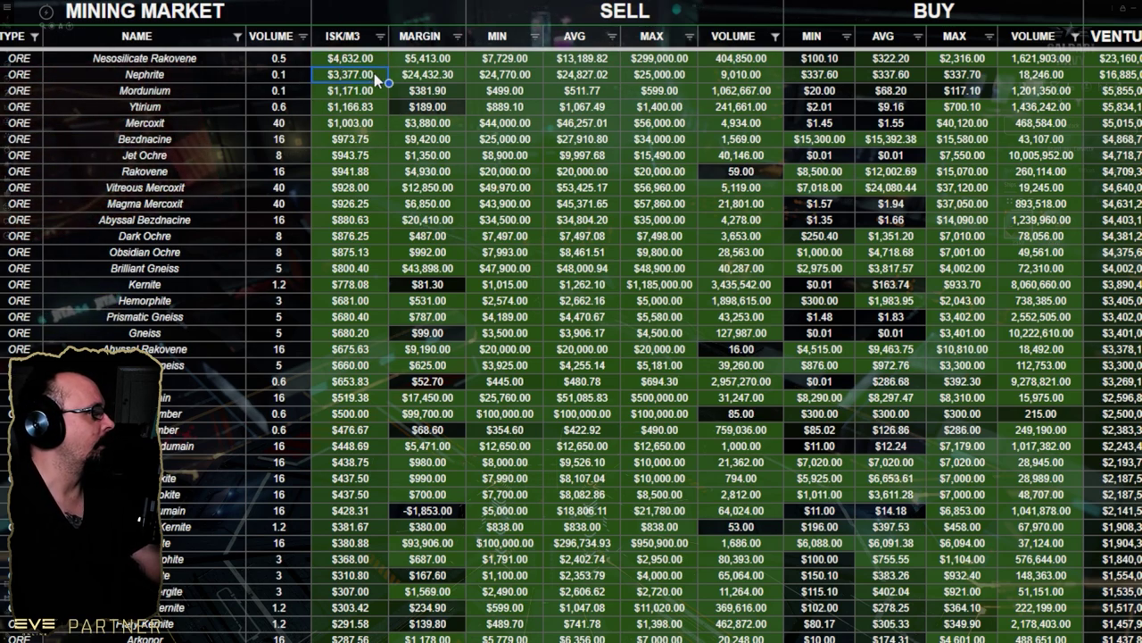
{"action": "key", "text": "Down"}
{"action": "key", "text": "Down"}
{"action": "key", "text": "Down"}
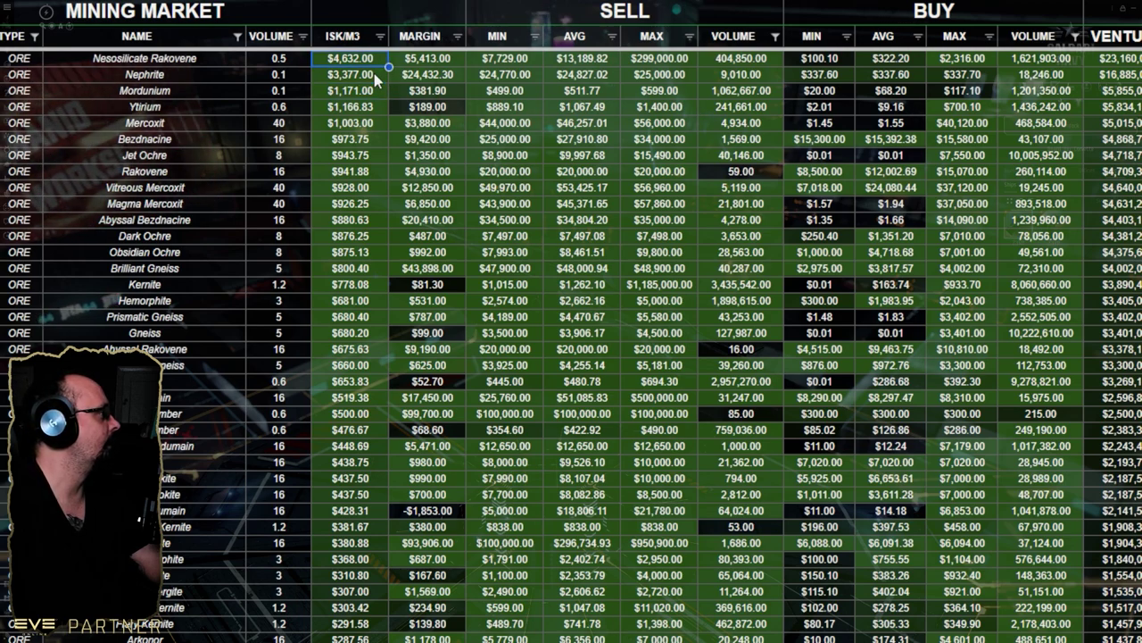
{"action": "key", "text": "Down"}
{"action": "key", "text": "Left"}
{"action": "key", "text": "Left"}
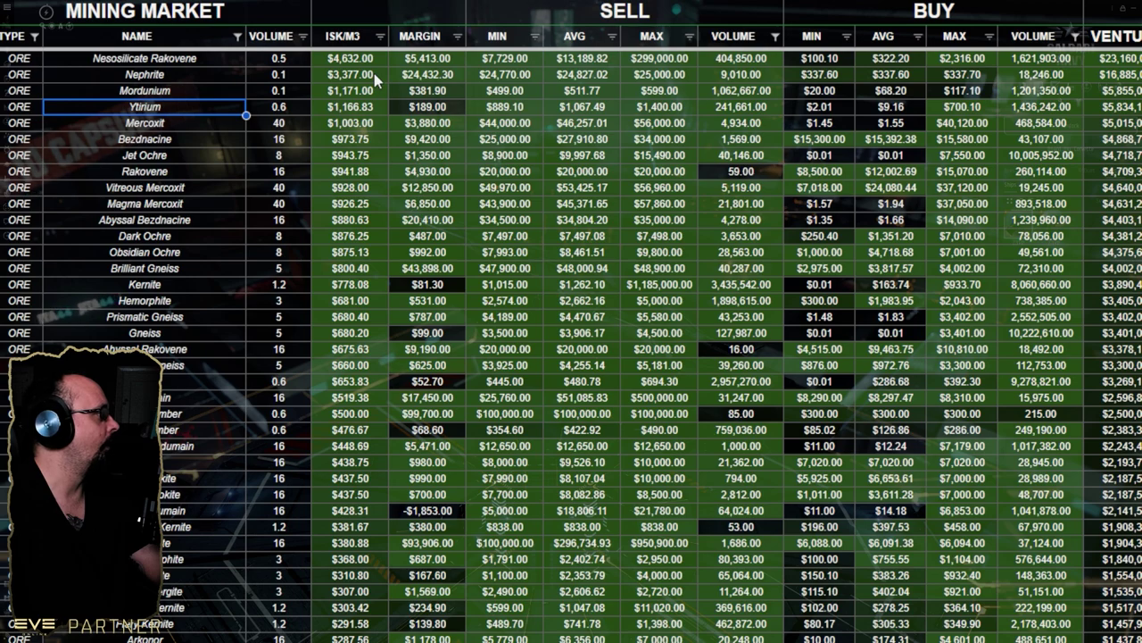
{"action": "key", "text": "Right"}
{"action": "key", "text": "Right"}
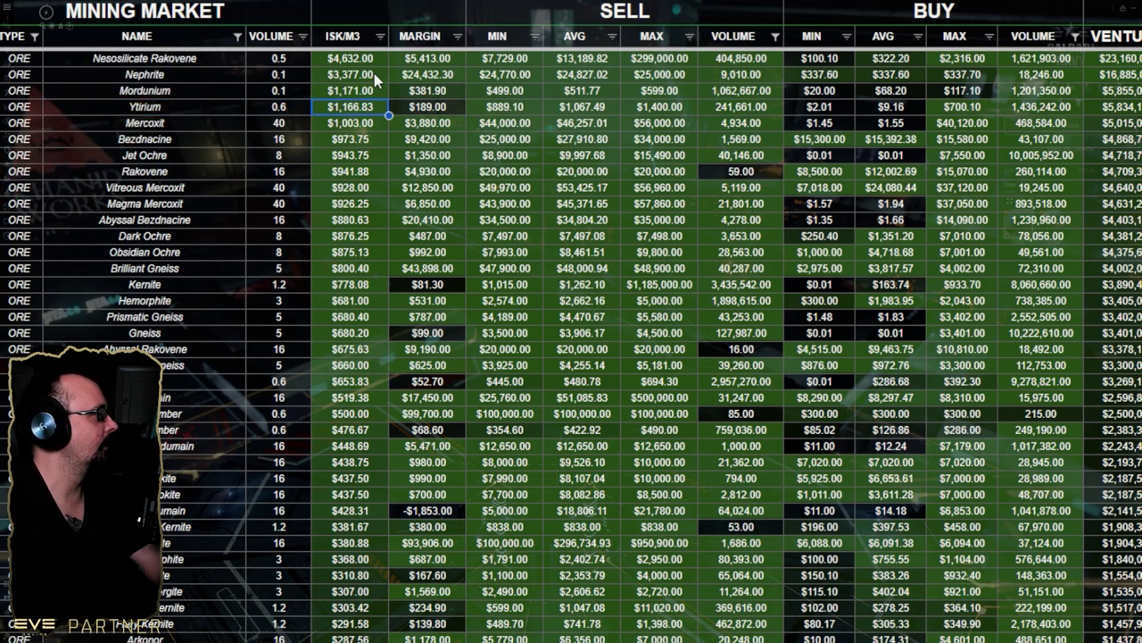
{"action": "key", "text": "Left"}
{"action": "key", "text": "Left"}
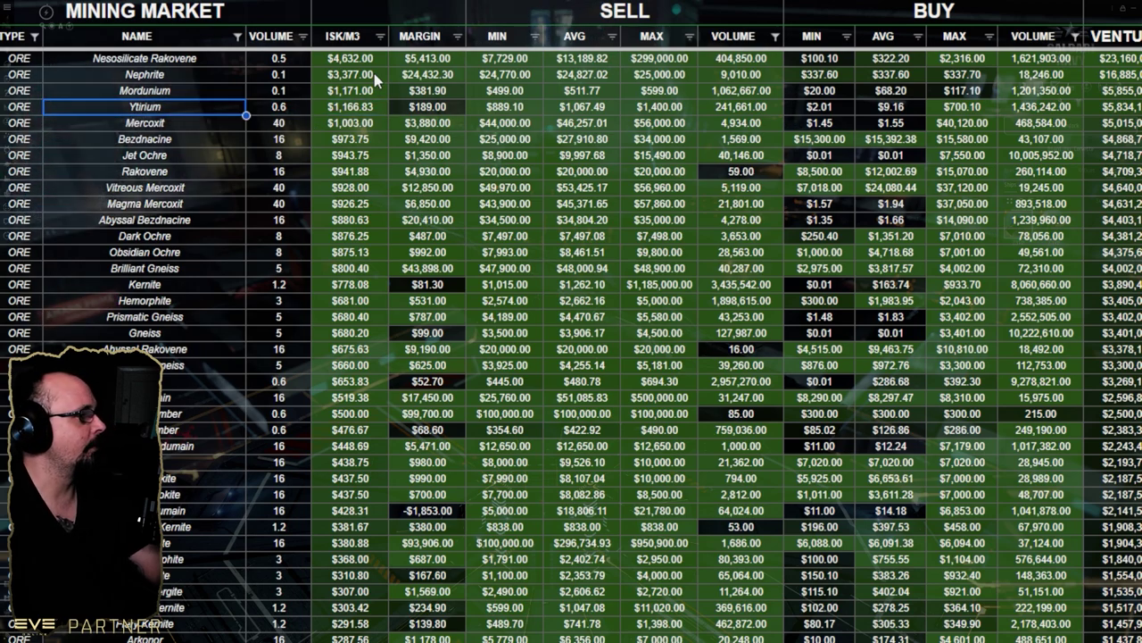
{"action": "key", "text": "Right"}
{"action": "key", "text": "Right"}
{"action": "key", "text": "Right"}
{"action": "key", "text": "Right"}
{"action": "key", "text": "Right"}
{"action": "key", "text": "Right"}
{"action": "key", "text": "Right"}
{"action": "key", "text": "Right"}
{"action": "key", "text": "Right"}
{"action": "key", "text": "Right"}
{"action": "key", "text": "Right"}
{"action": "key", "text": "Right"}
{"action": "key", "text": "Right"}
{"action": "key", "text": "Right"}
{"action": "key", "text": "Right"}
{"action": "key", "text": "Right"}
{"action": "key", "text": "Right"}
{"action": "key", "text": "Right"}
{"action": "key", "text": "Right"}
{"action": "key", "text": "Right"}
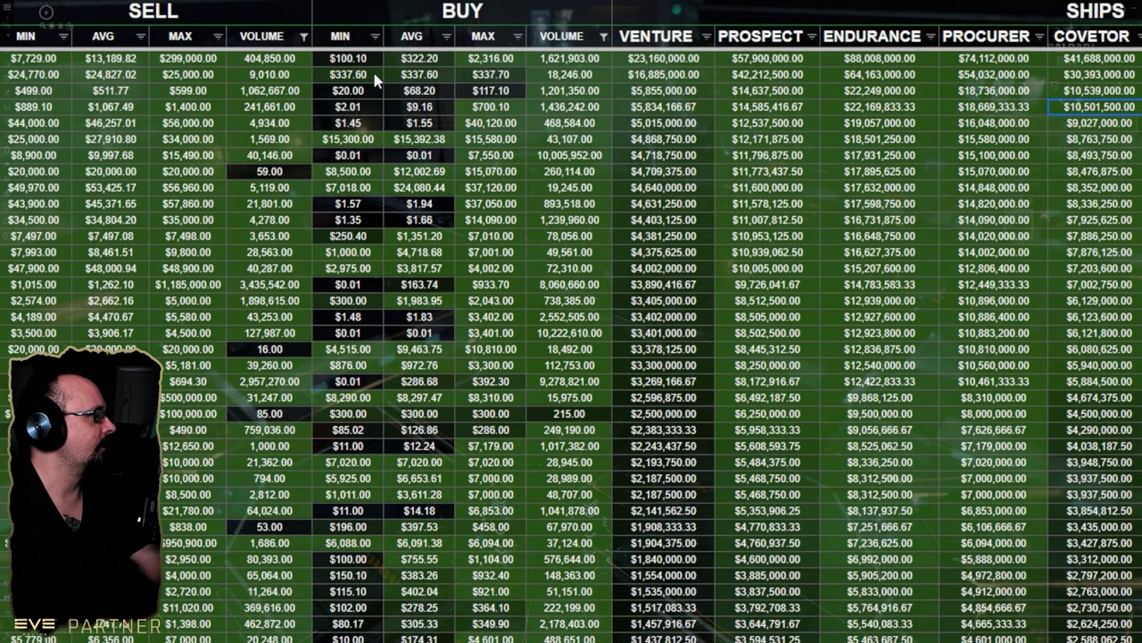
Step: Compare Ytrium's Venture, Prospect, Endurance and Skiff values, then return to column A
{"action": "key", "text": "Left"}
{"action": "key", "text": "Left"}
{"action": "key", "text": "Left"}
{"action": "key", "text": "Left"}
{"action": "key", "text": "Left"}
{"action": "key", "text": "Left"}
{"action": "key", "text": "Left"}
{"action": "key", "text": "Left"}
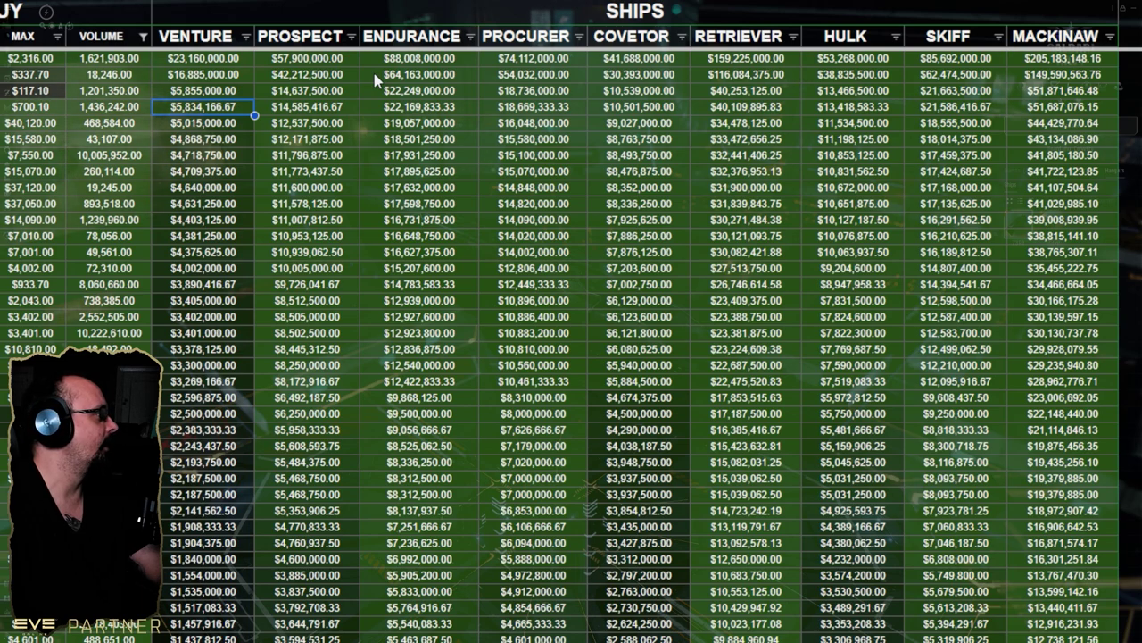
{"action": "key", "text": "Right"}
{"action": "key", "text": "Right"}
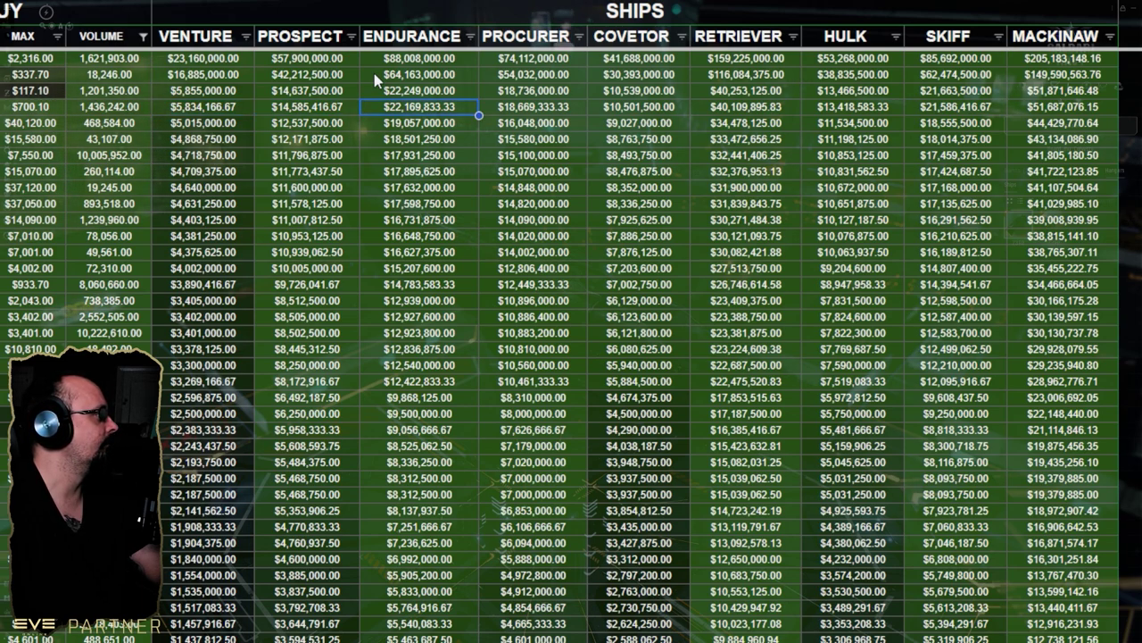
{"action": "key", "text": "Right"}
{"action": "key", "text": "Right"}
{"action": "key", "text": "Right"}
{"action": "key", "text": "Right"}
{"action": "key", "text": "Right"}
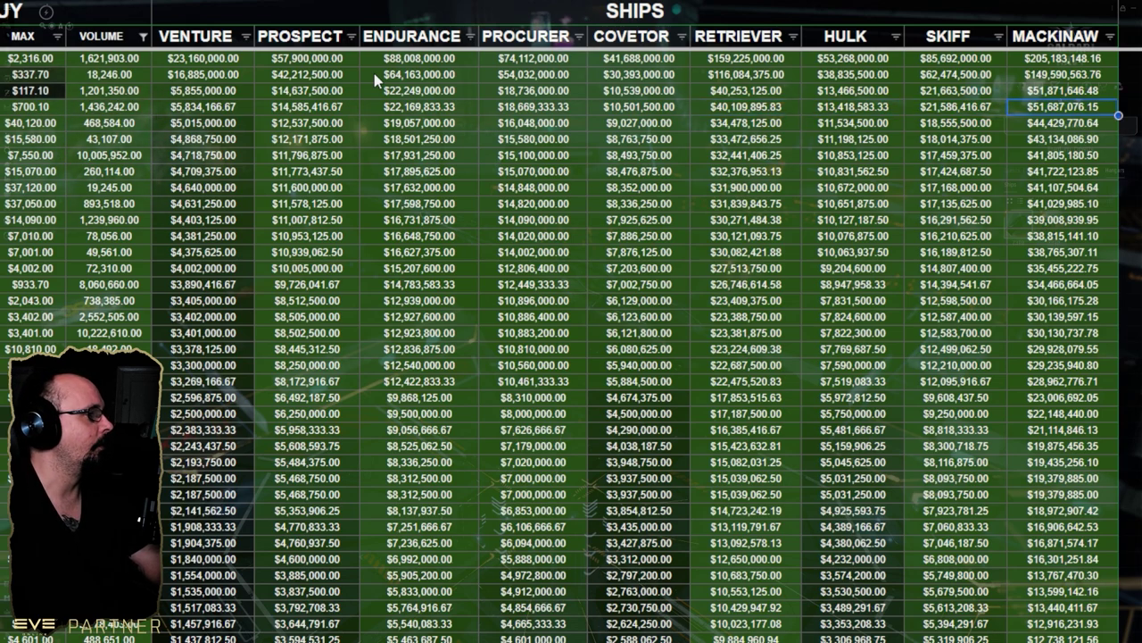
{"action": "key", "text": "Left"}
{"action": "key", "text": "Left"}
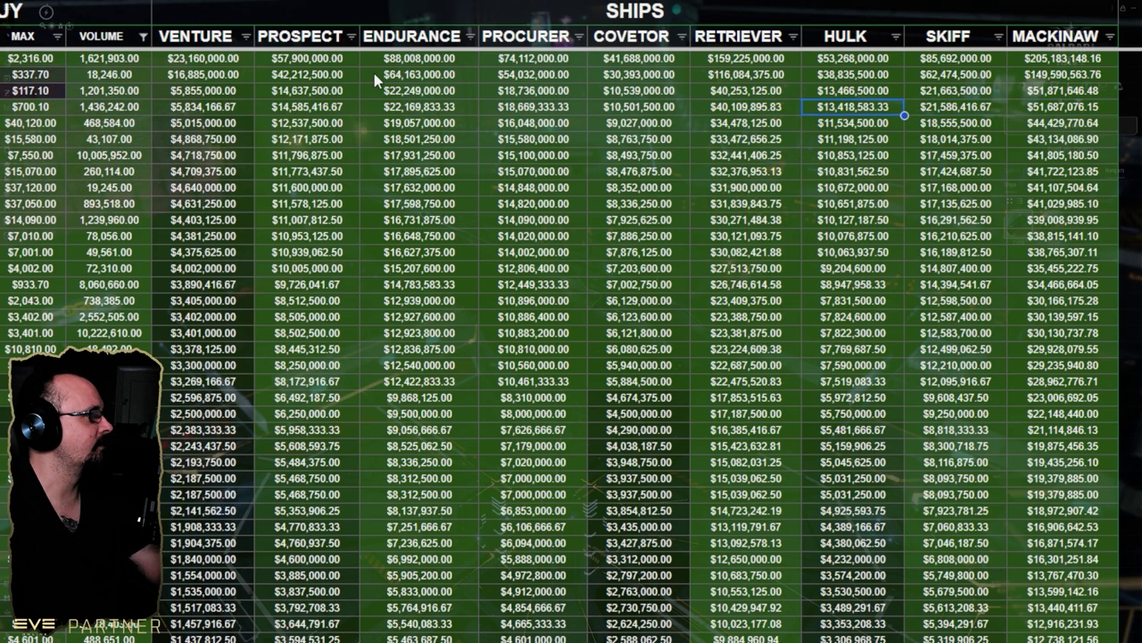
{"action": "key", "text": "Home"}
{"action": "key", "text": "Right"}
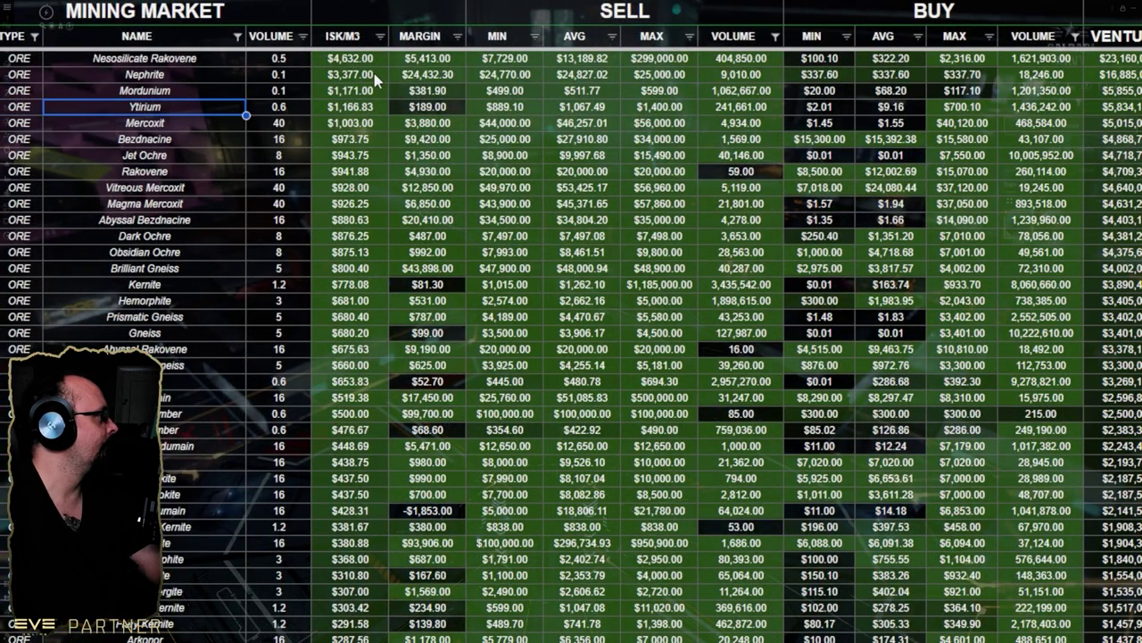
{"action": "key", "text": "Down"}
{"action": "key", "text": "Down"}
{"action": "key", "text": "Up"}
{"action": "key", "text": "Down"}
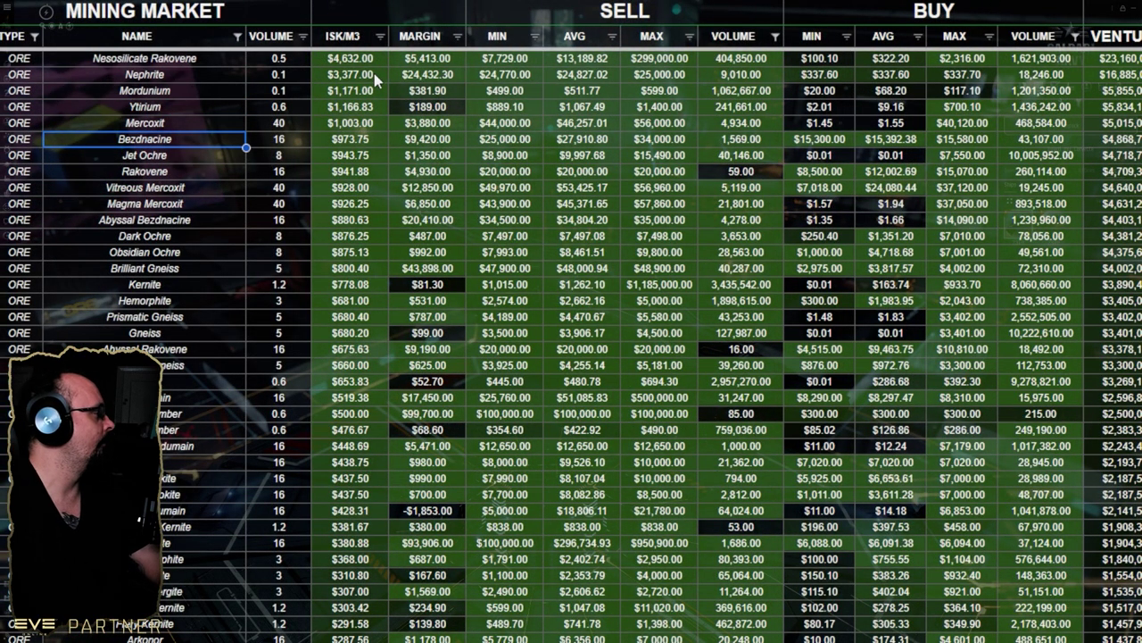
{"action": "key", "text": "Down"}
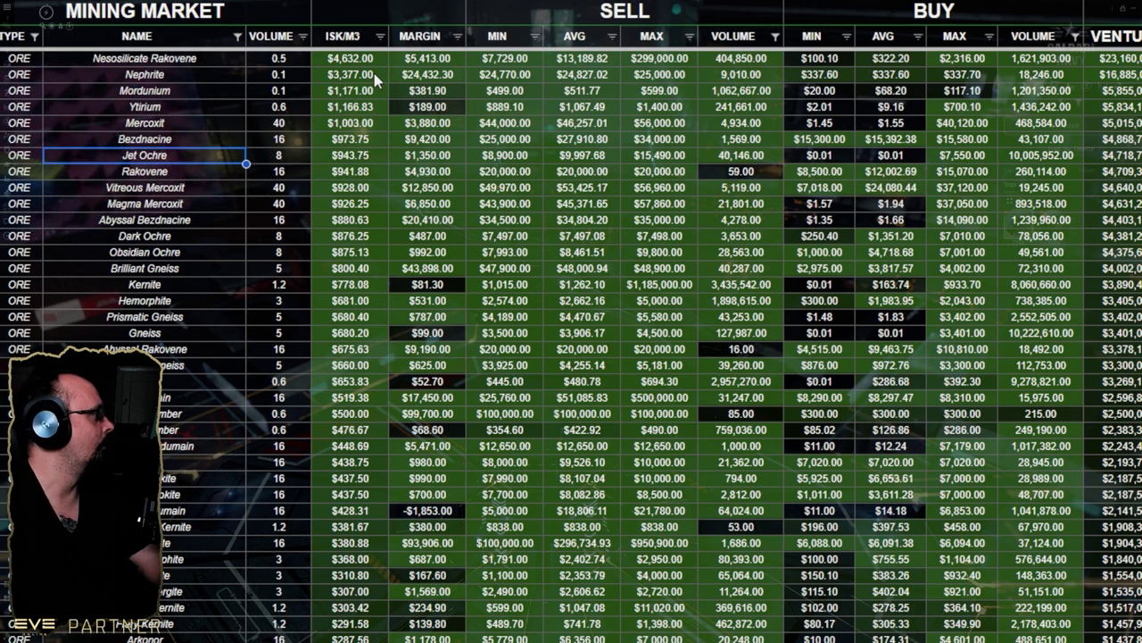
{"action": "key", "text": "Down"}
{"action": "key", "text": "Down"}
{"action": "key", "text": "Down"}
{"action": "key", "text": "Down"}
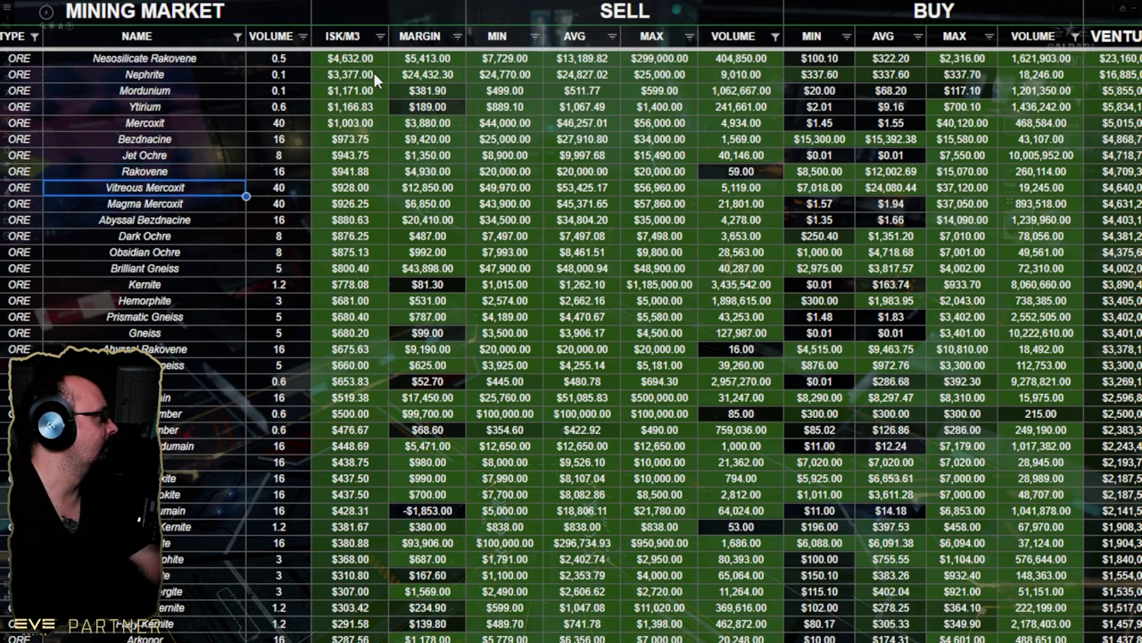
{"action": "key", "text": "Down"}
{"action": "key", "text": "Down"}
{"action": "key", "text": "Down"}
{"action": "key", "text": "Down"}
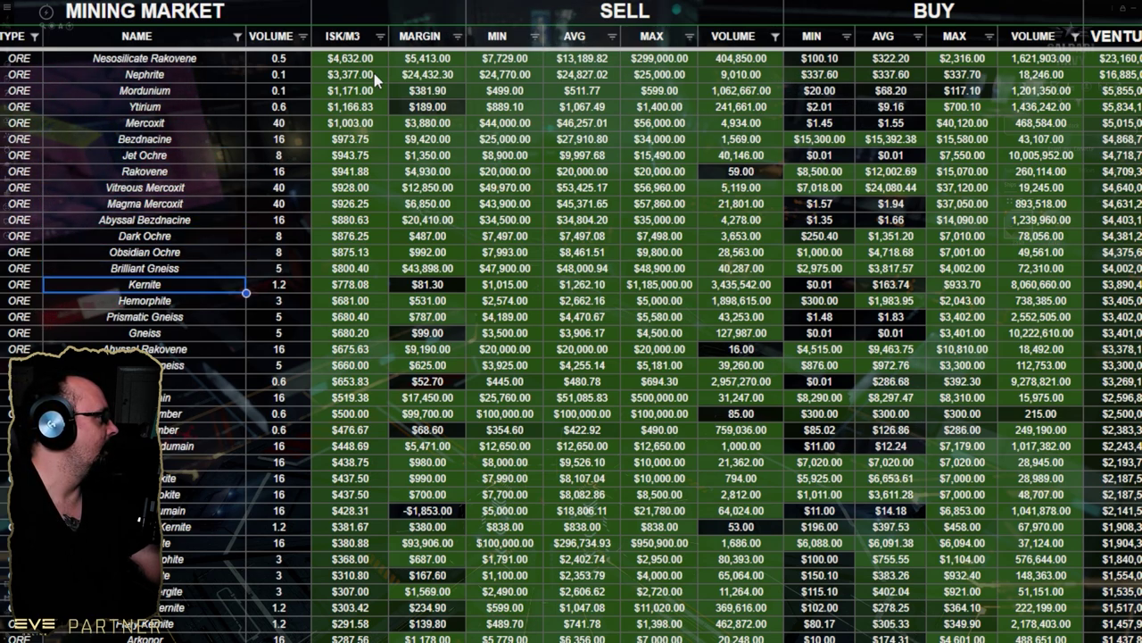
{"action": "key", "text": "Right"}
{"action": "key", "text": "Right"}
{"action": "key", "text": "Left"}
{"action": "key", "text": "Left"}
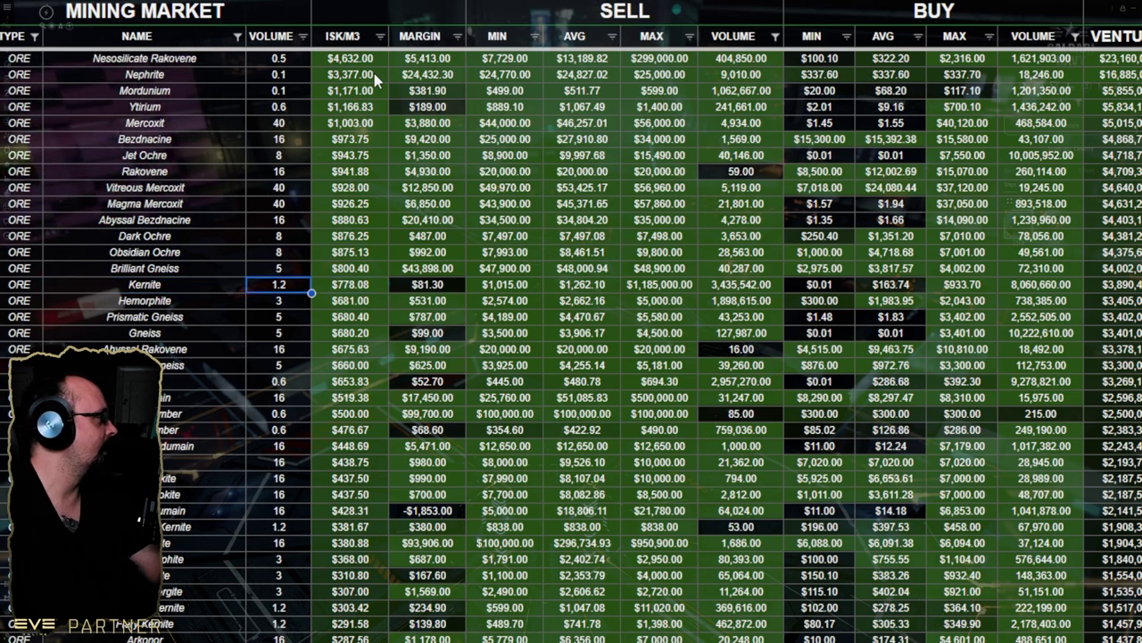
{"action": "key", "text": "Down"}
{"action": "key", "text": "Down"}
{"action": "key", "text": "Down"}
{"action": "key", "text": "Down"}
{"action": "key", "text": "Down"}
{"action": "key", "text": "Down"}
{"action": "key", "text": "Down"}
{"action": "key", "text": "Down"}
{"action": "key", "text": "Down"}
{"action": "key", "text": "Down"}
{"action": "key", "text": "Down"}
{"action": "key", "text": "Down"}
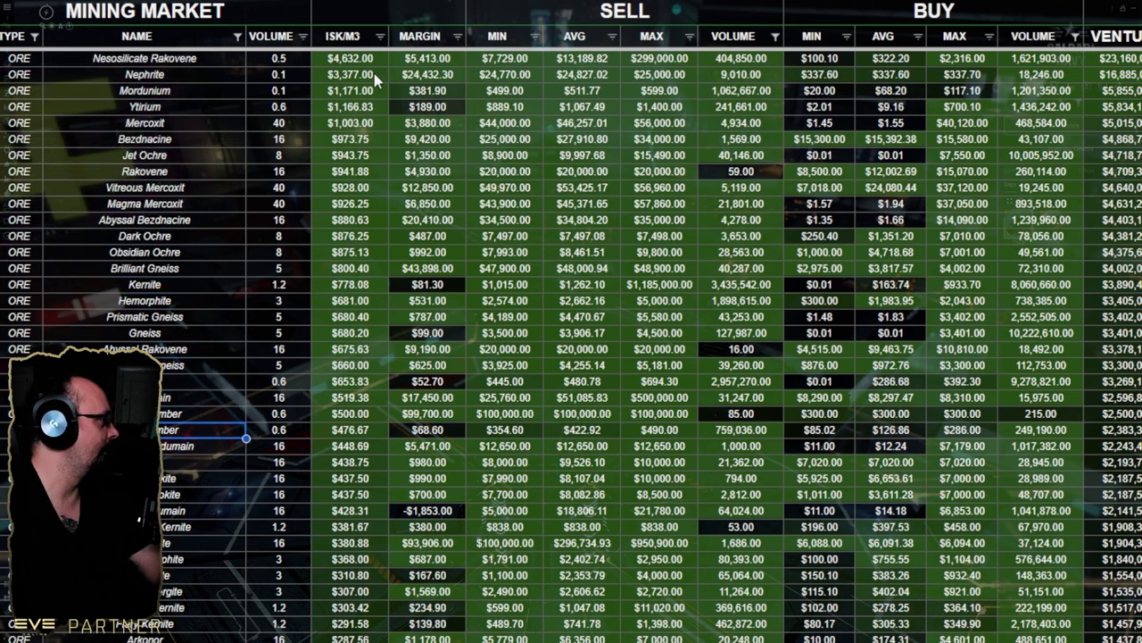
{"action": "scroll", "coordinate": [374, 73], "scroll_direction": "down", "scroll_amount": 5}
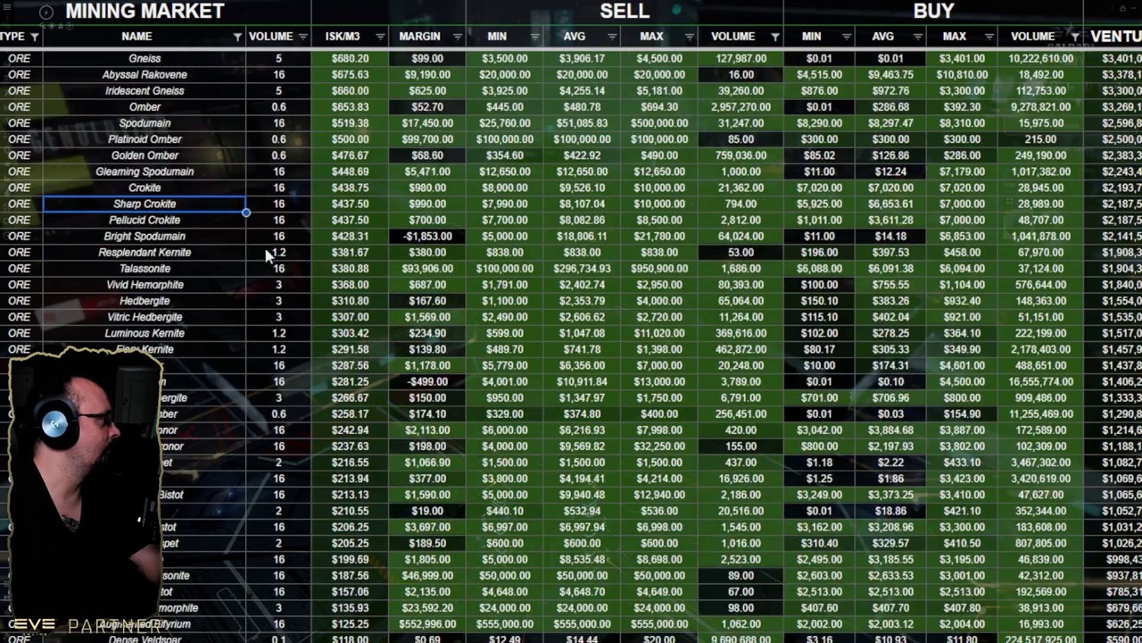
{"action": "key", "text": "Down"}
{"action": "key", "text": "Down"}
{"action": "key", "text": "Down"}
{"action": "key", "text": "Down"}
{"action": "key", "text": "Down"}
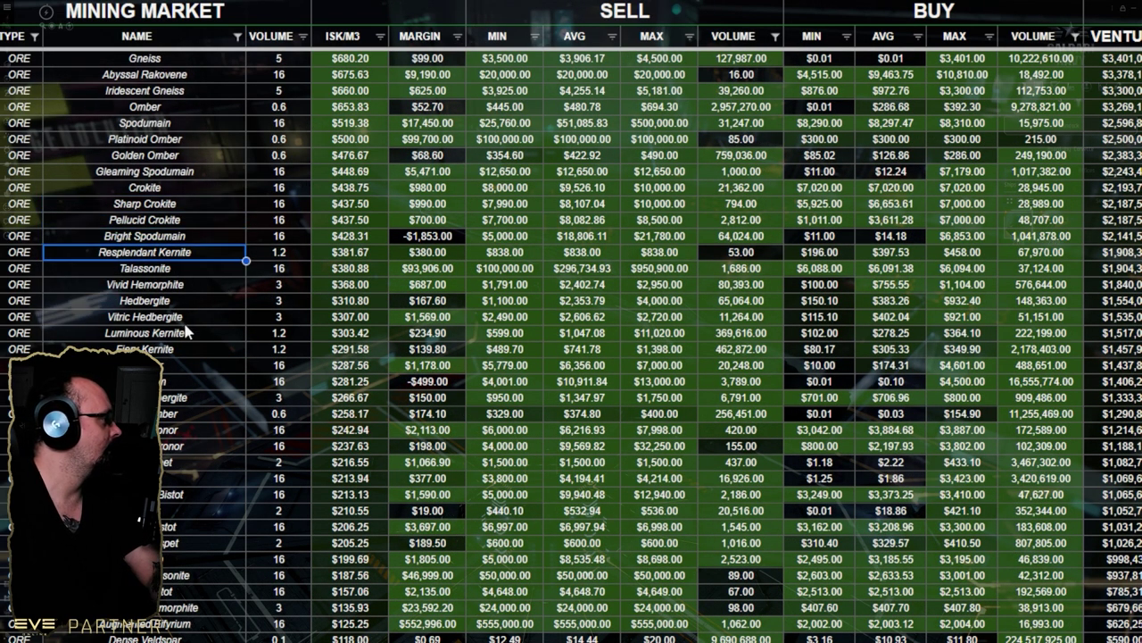
{"action": "key", "text": "Down"}
{"action": "key", "text": "Down"}
{"action": "key", "text": "Down"}
{"action": "key", "text": "Down"}
{"action": "key", "text": "Down"}
{"action": "key", "text": "Down"}
{"action": "key", "text": "Down"}
{"action": "key", "text": "Down"}
{"action": "key", "text": "Down"}
{"action": "key", "text": "Down"}
{"action": "key", "text": "Down"}
{"action": "key", "text": "Down"}
{"action": "key", "text": "Down"}
{"action": "key", "text": "Down"}
{"action": "scroll", "coordinate": [183, 332], "scroll_direction": "down", "scroll_amount": 3}
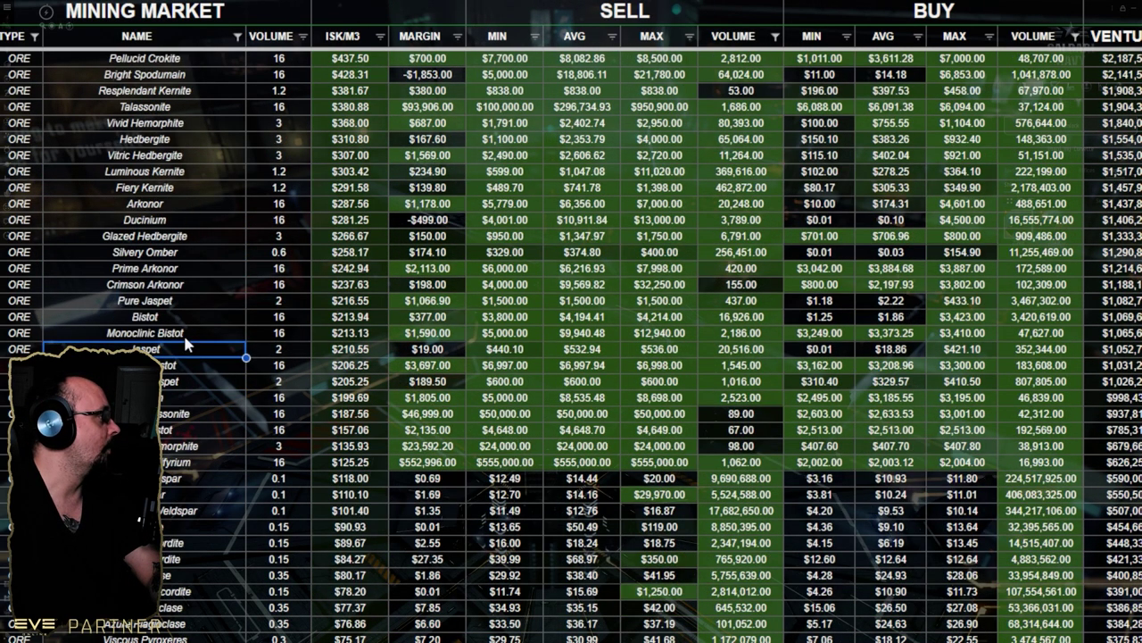
{"action": "key", "text": "Down"}
{"action": "key", "text": "Down"}
{"action": "key", "text": "Down"}
{"action": "key", "text": "Down"}
{"action": "key", "text": "Down"}
{"action": "key", "text": "Down"}
{"action": "key", "text": "Down"}
{"action": "key", "text": "Down"}
{"action": "key", "text": "Down"}
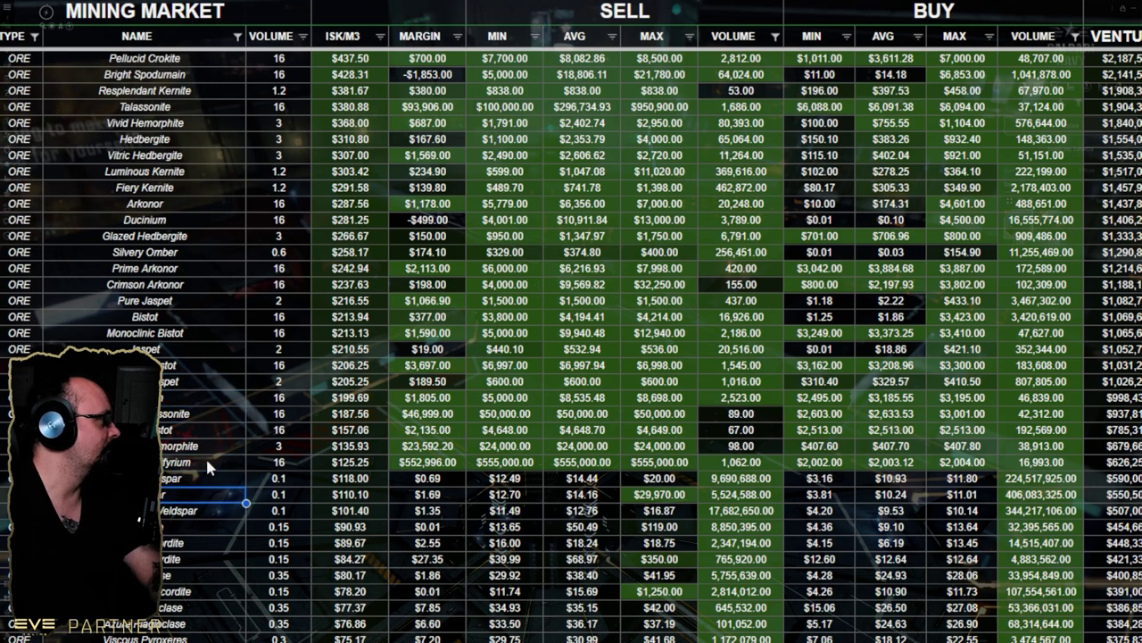
{"action": "key", "text": "Down"}
{"action": "key", "text": "Down"}
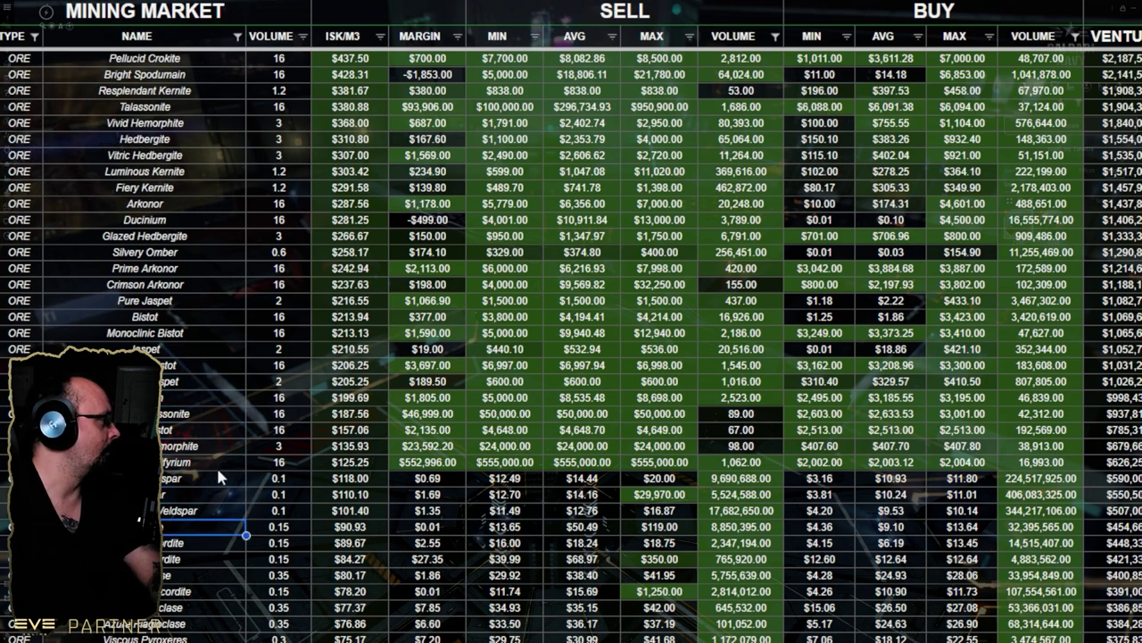
{"action": "scroll", "coordinate": [216, 465], "scroll_direction": "down", "scroll_amount": 3}
{"action": "left_click", "coordinate": [171, 320]}
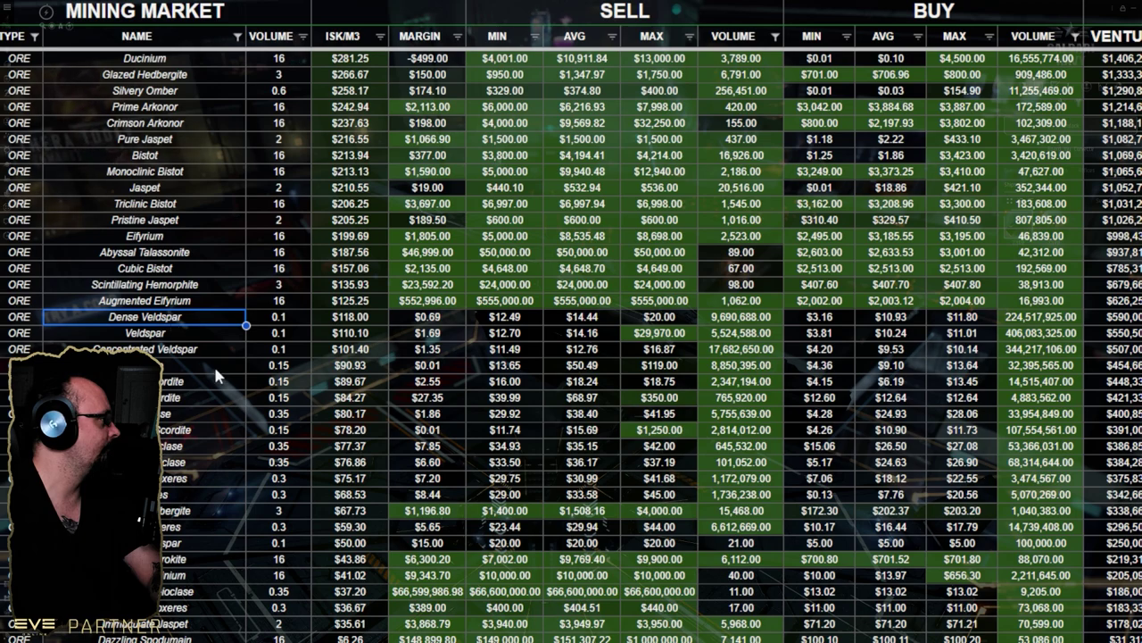
{"action": "key", "text": "Down"}
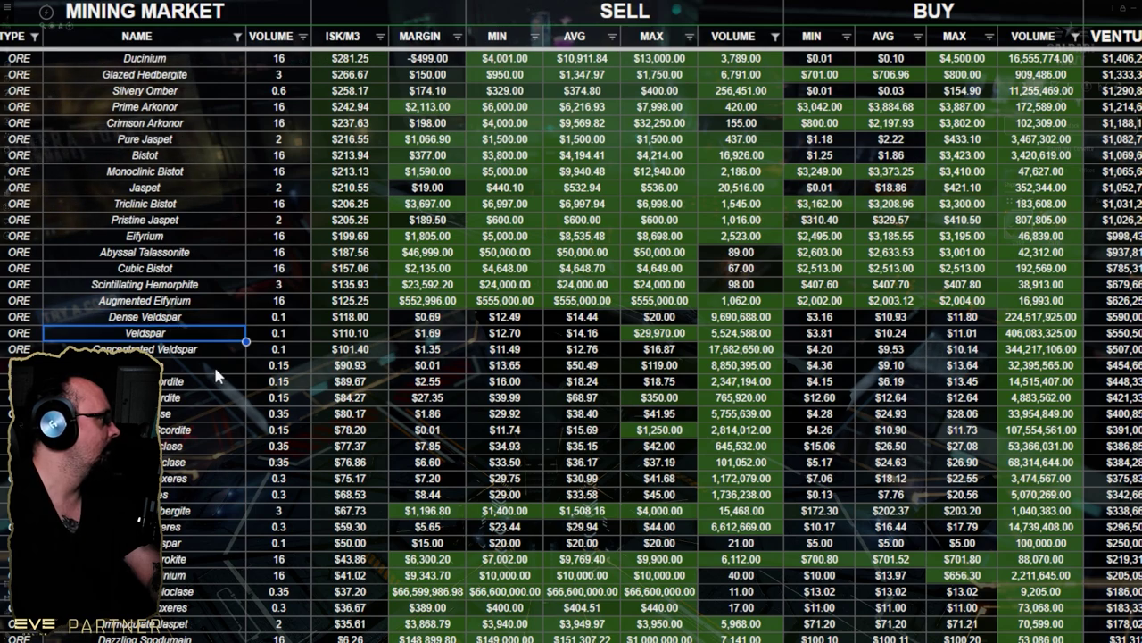
{"action": "left_click", "coordinate": [172, 353]}
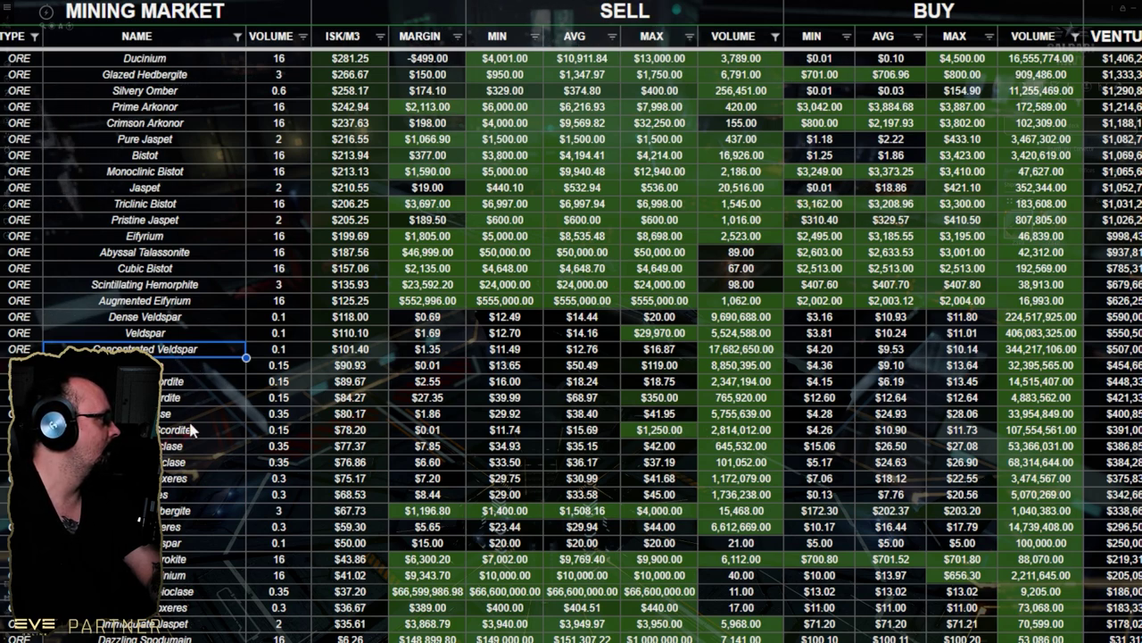
{"action": "key", "text": "Down"}
{"action": "key", "text": "Down"}
{"action": "key", "text": "Down"}
{"action": "key", "text": "Down"}
{"action": "key", "text": "Right"}
{"action": "key", "text": "Right"}
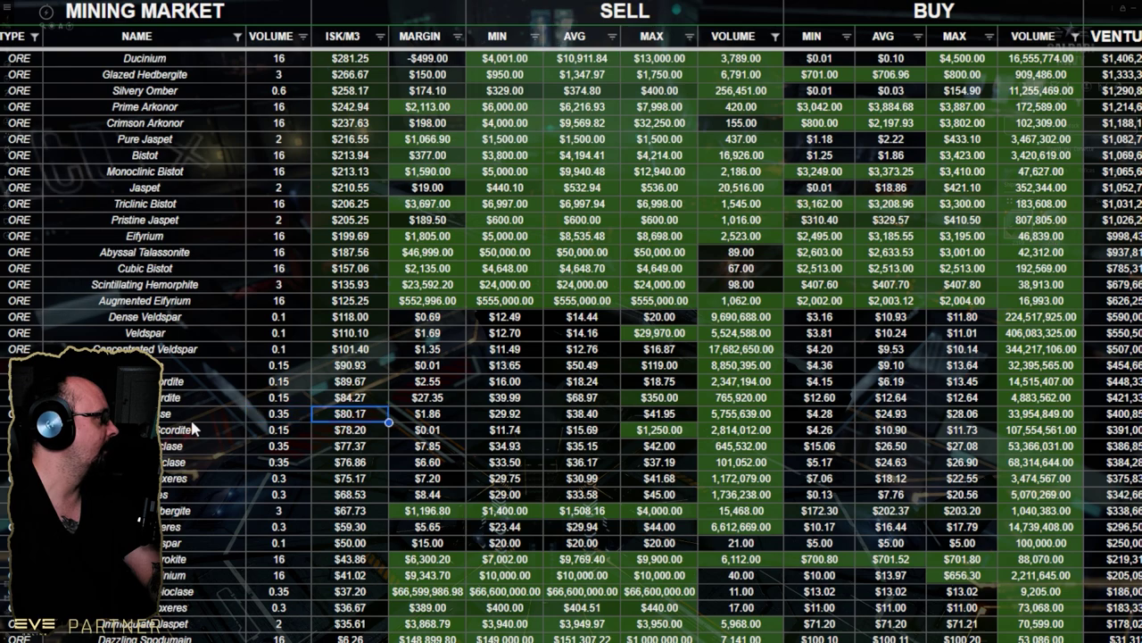
{"action": "key", "text": "Right"}
{"action": "key", "text": "Right"}
{"action": "key", "text": "Right"}
{"action": "key", "text": "Right"}
{"action": "key", "text": "Right"}
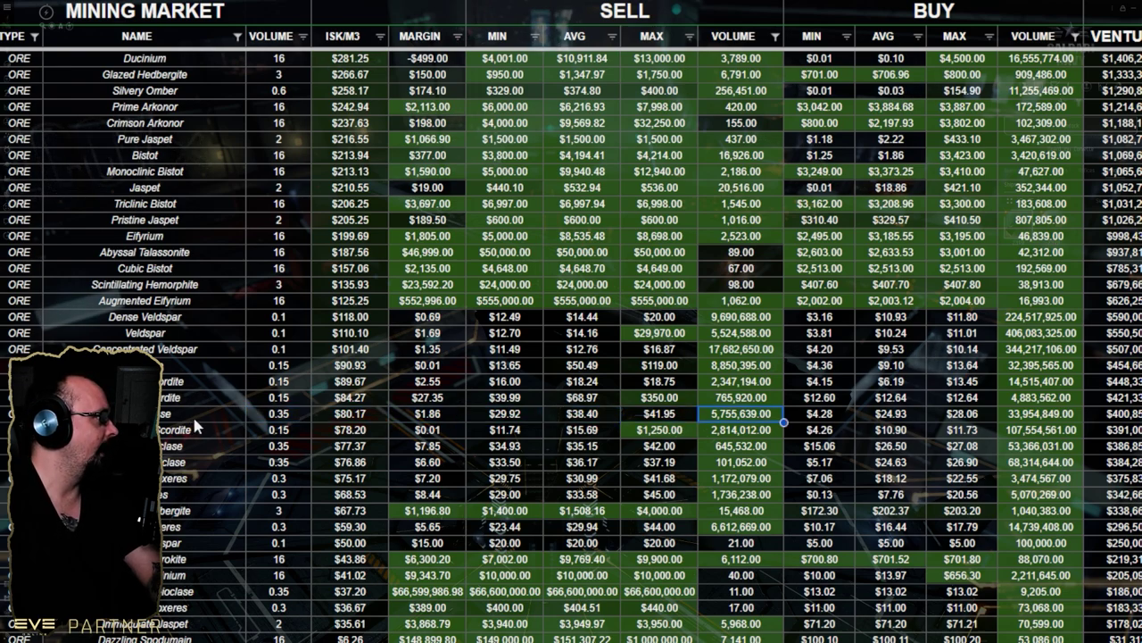
{"action": "key", "text": "Left"}
{"action": "key", "text": "Left"}
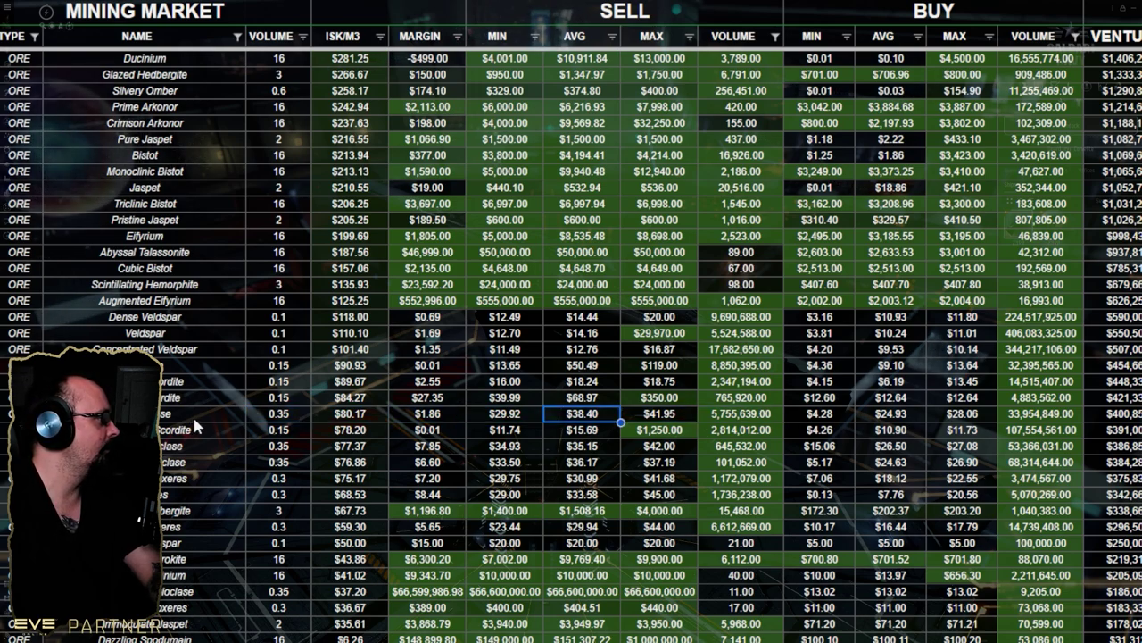
{"action": "key", "text": "Up"}
{"action": "key", "text": "Up"}
{"action": "key", "text": "Up"}
{"action": "key", "text": "Up"}
{"action": "key", "text": "Up"}
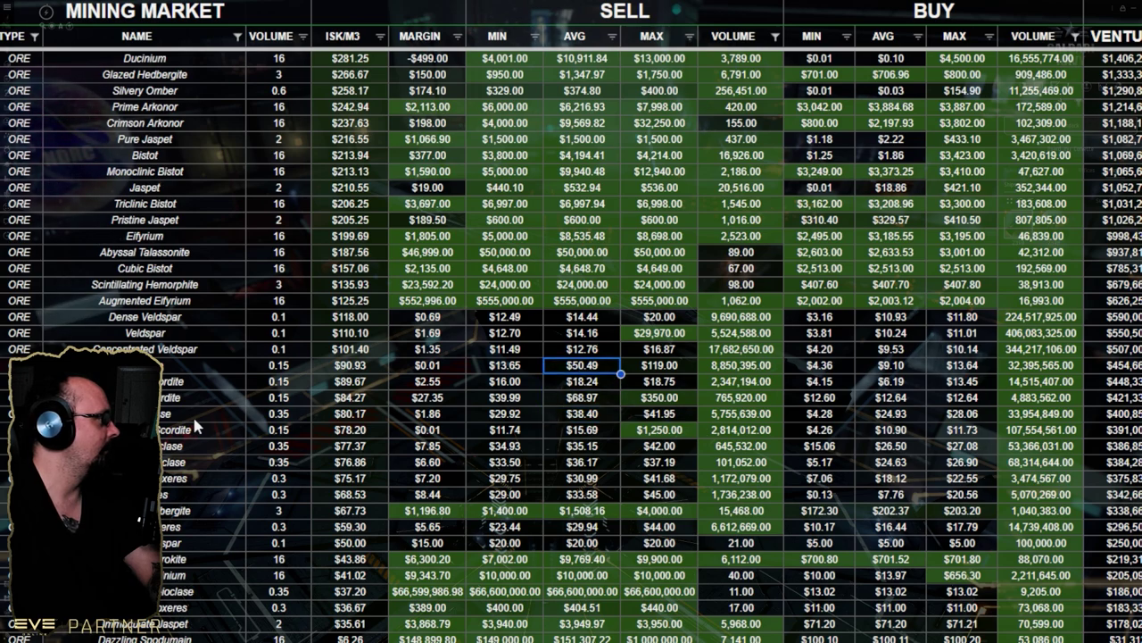
{"action": "key", "text": "Left"}
{"action": "key", "text": "Left"}
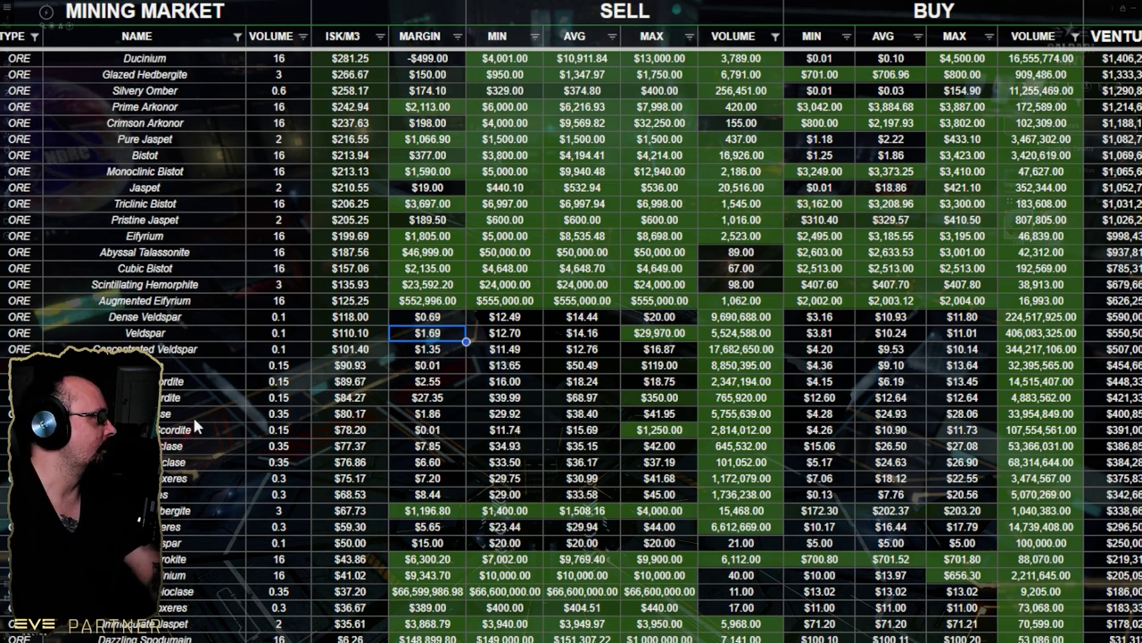
{"action": "key", "text": "Left"}
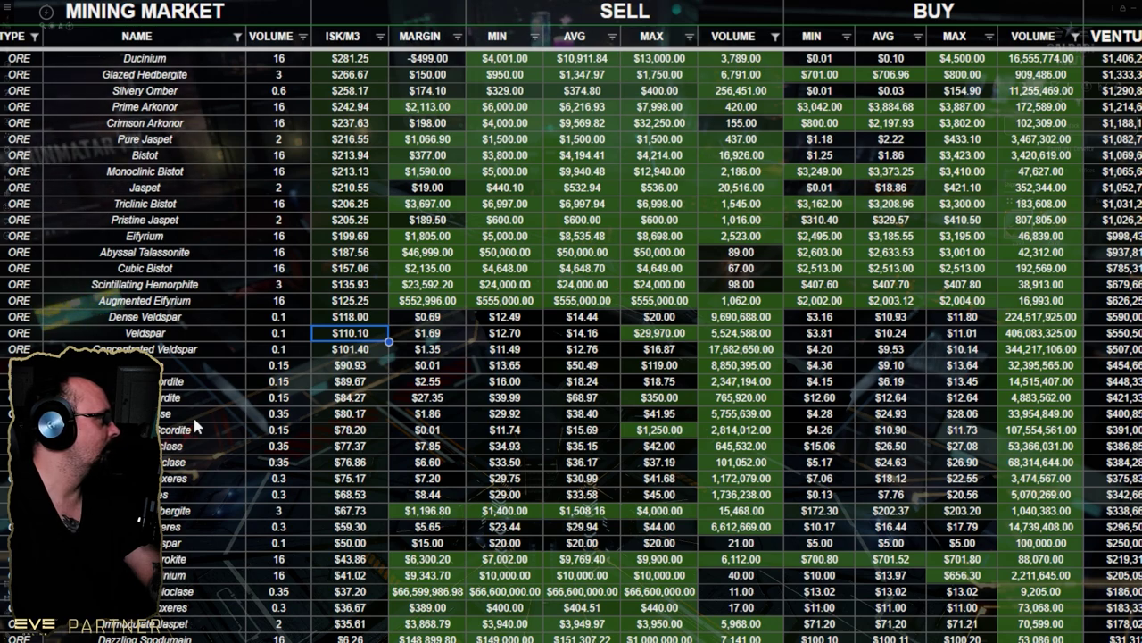
{"action": "key", "text": "Down"}
{"action": "key", "text": "Down"}
{"action": "key", "text": "Down"}
{"action": "key", "text": "Down"}
{"action": "key", "text": "Down"}
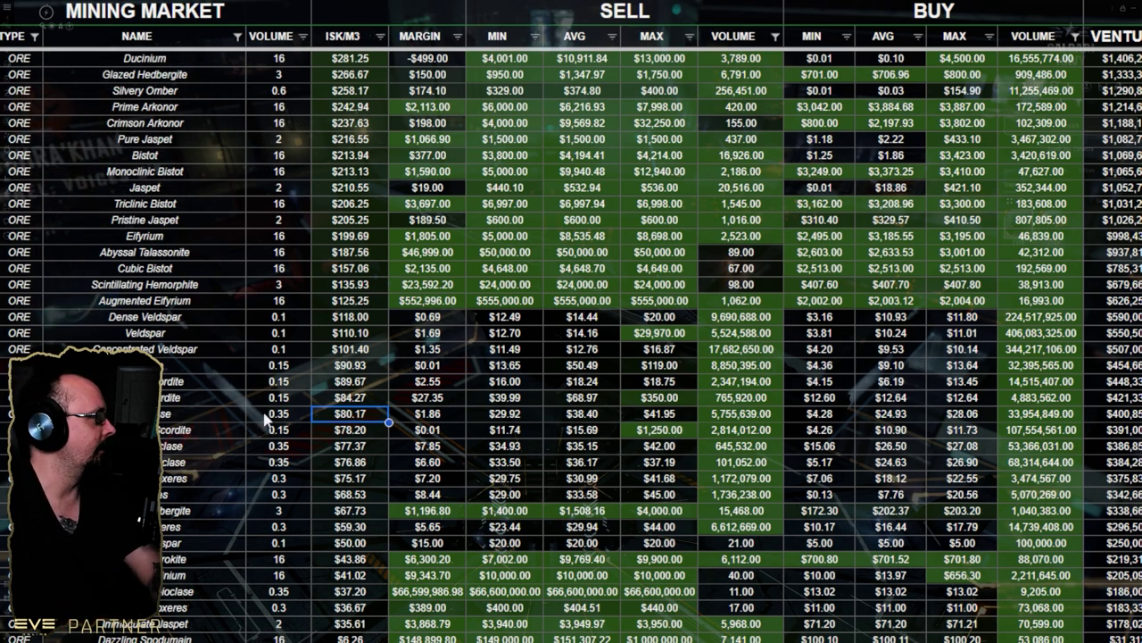
{"action": "key", "text": "Up"}
{"action": "key", "text": "Up"}
{"action": "key", "text": "Up"}
{"action": "key", "text": "Up"}
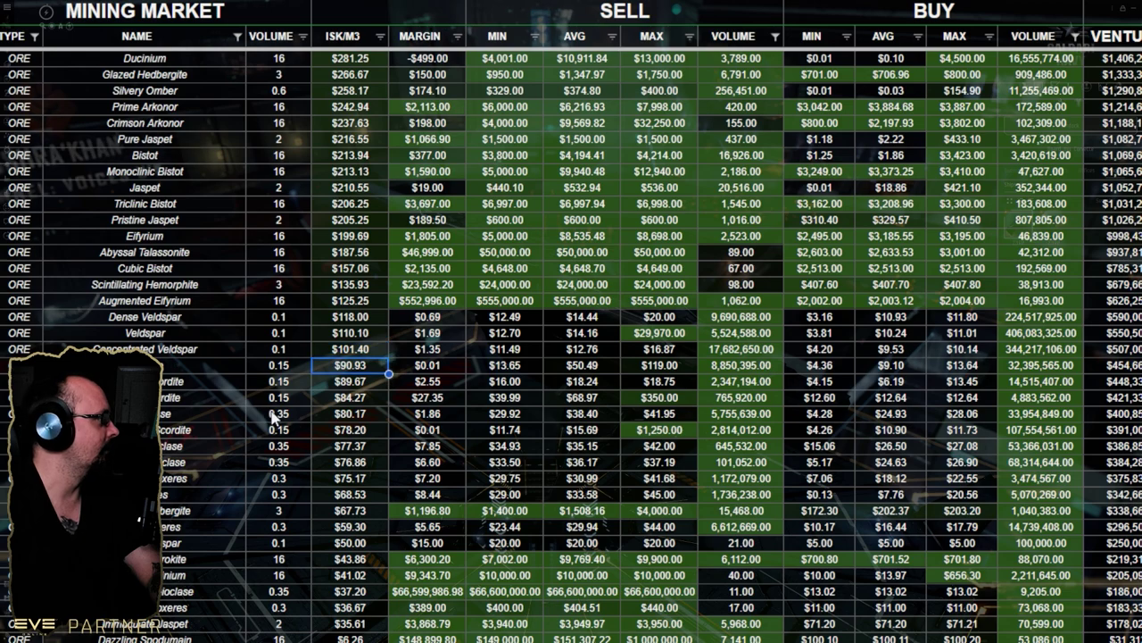
{"action": "key", "text": "Up"}
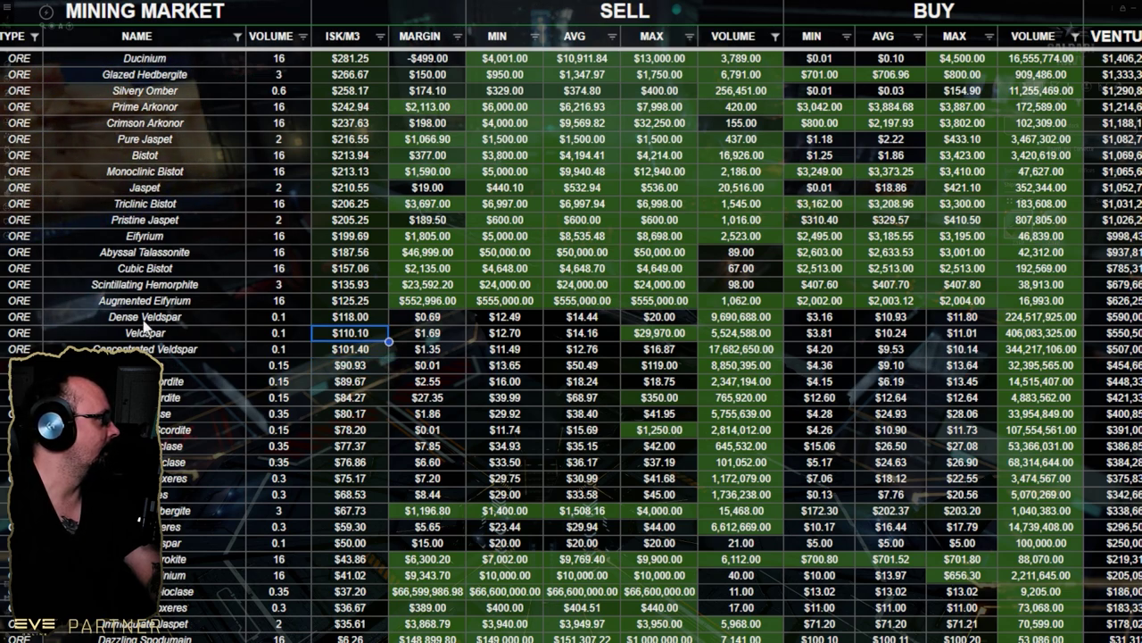
{"action": "left_click", "coordinate": [218, 336]}
{"action": "key", "text": "Right"}
{"action": "key", "text": "Right"}
{"action": "key", "text": "Right"}
{"action": "key", "text": "Right"}
{"action": "key", "text": "Right"}
{"action": "key", "text": "Right"}
{"action": "key", "text": "Right"}
{"action": "key", "text": "Right"}
{"action": "key", "text": "Right"}
{"action": "key", "text": "Right"}
{"action": "key", "text": "Right"}
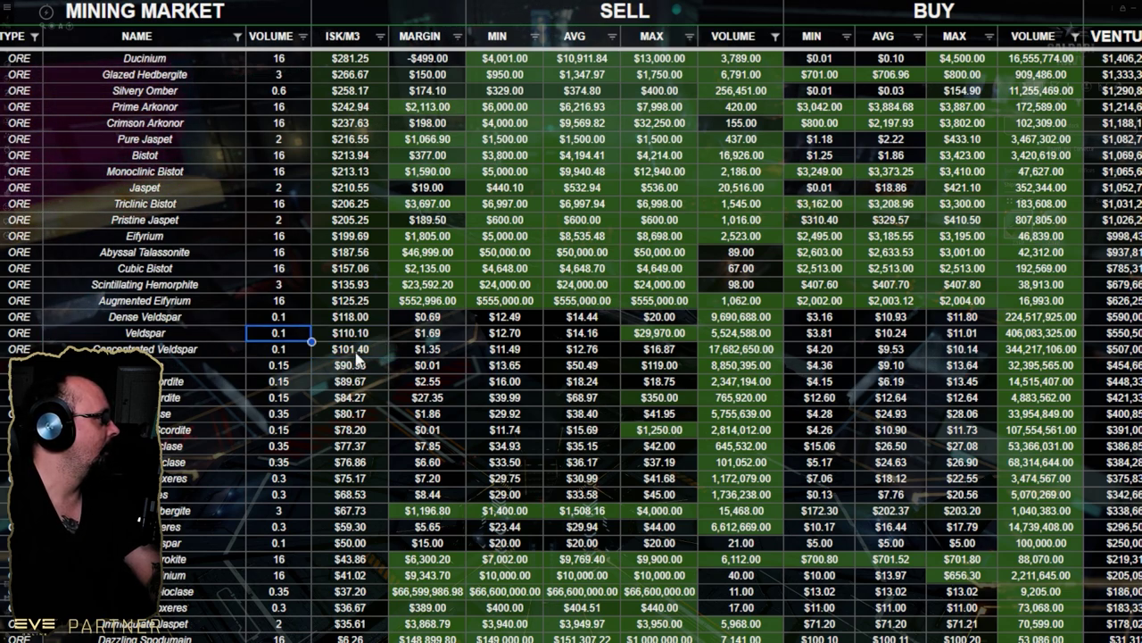
Step: Compare Veldspar's Venture, Prospect, Endurance, Procurer and Covetor yield values
{"action": "key", "text": "Right"}
{"action": "key", "text": "Right"}
{"action": "key", "text": "Right"}
{"action": "key", "text": "Right"}
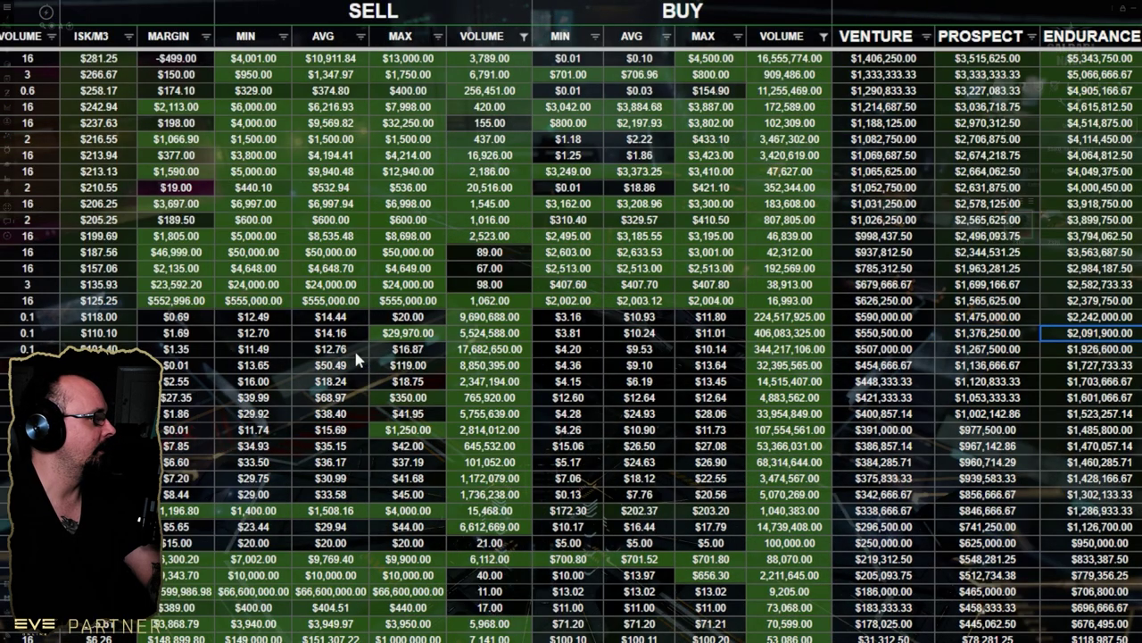
{"action": "key", "text": "Right"}
{"action": "key", "text": "Right"}
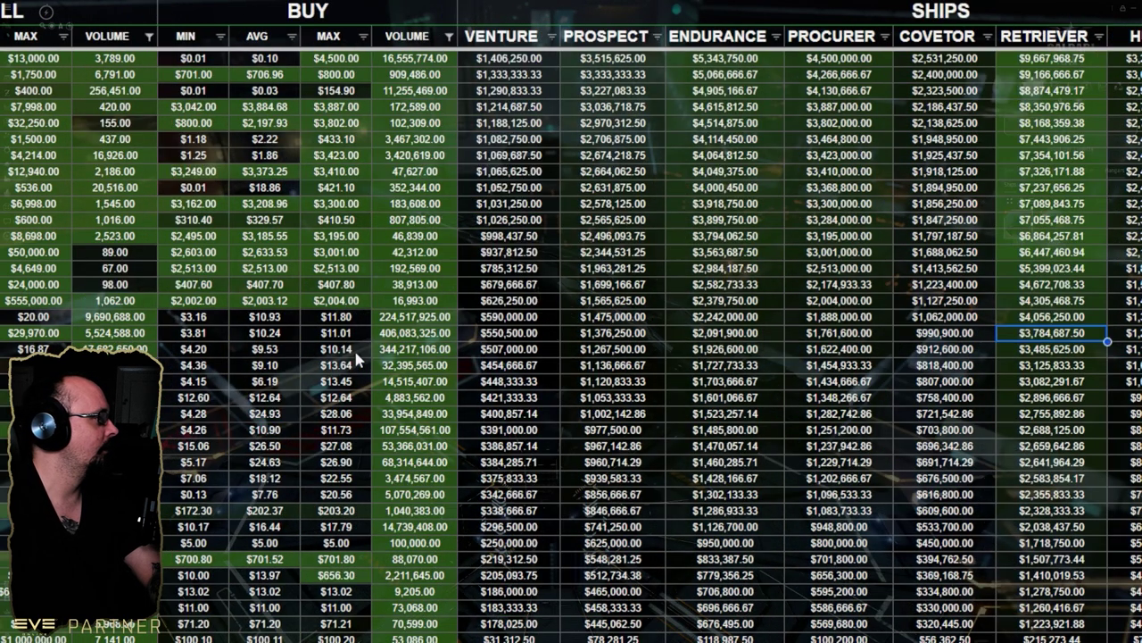
{"action": "key", "text": "Left"}
{"action": "key", "text": "Left"}
{"action": "key", "text": "Left"}
{"action": "key", "text": "Left"}
{"action": "key", "text": "Left"}
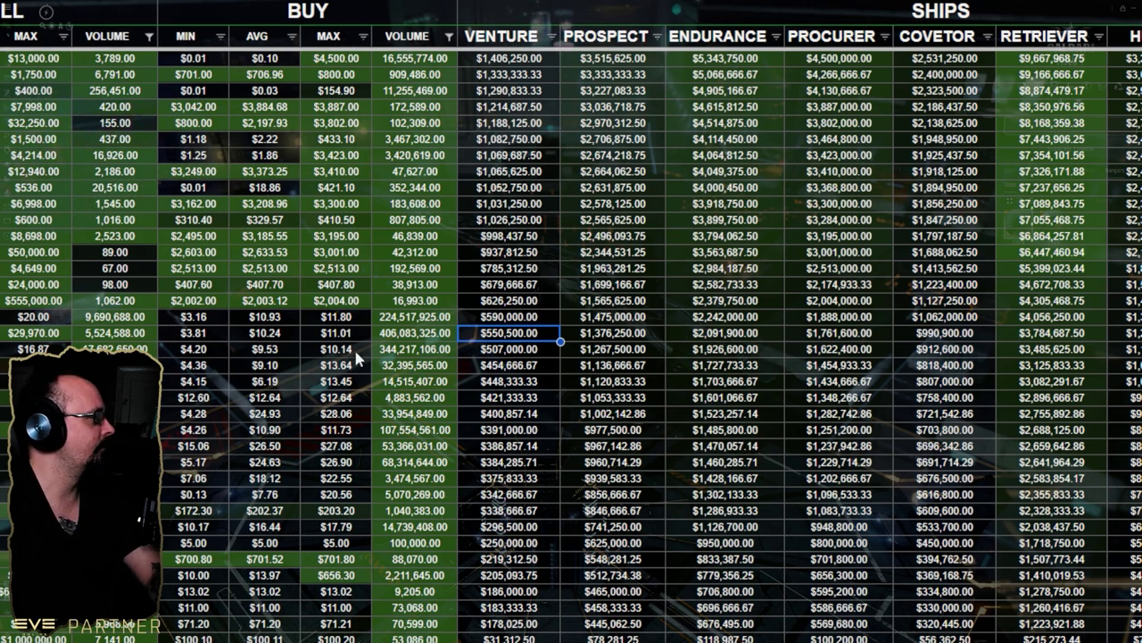
{"action": "key", "text": "Right"}
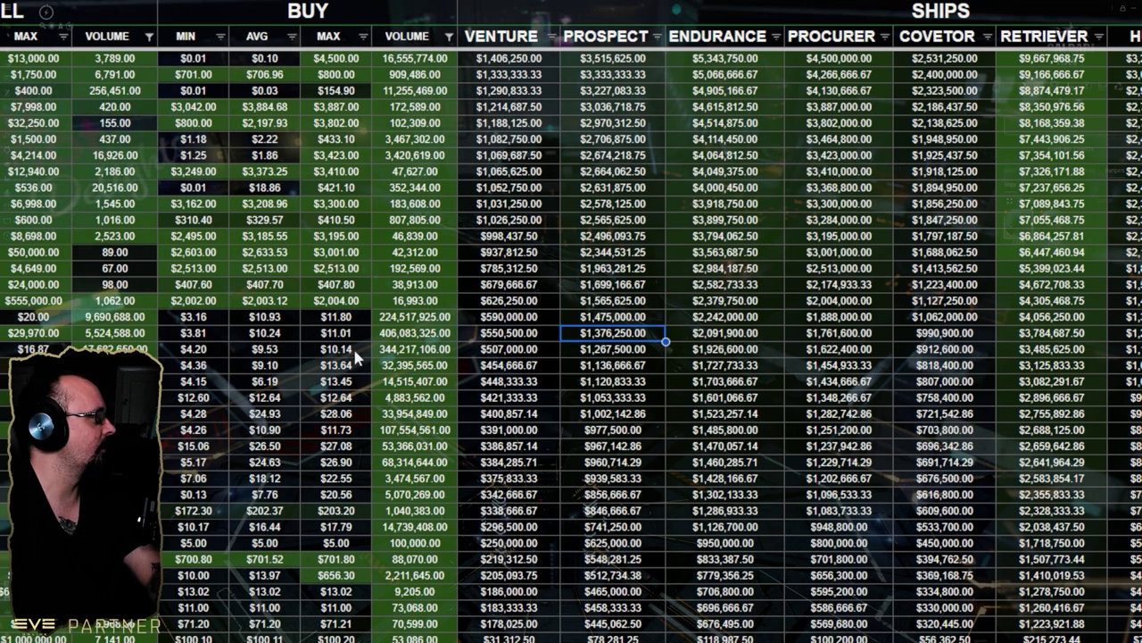
{"action": "key", "text": "Right"}
{"action": "key", "text": "Left"}
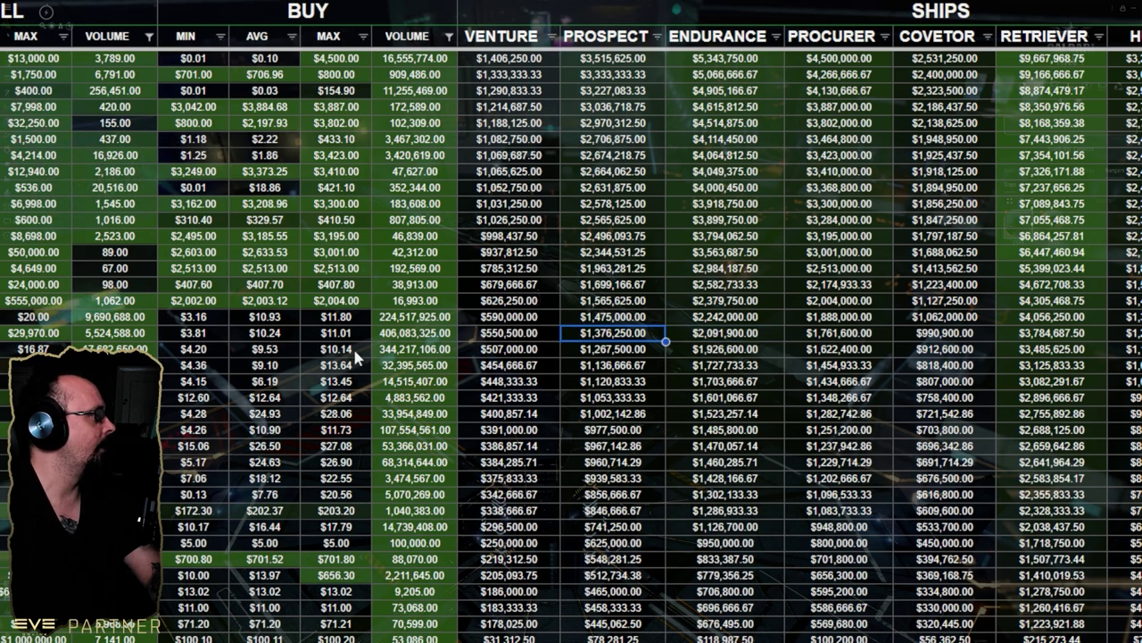
{"action": "key", "text": "Right"}
{"action": "key", "text": "Right"}
{"action": "key", "text": "Left"}
{"action": "key", "text": "Right"}
{"action": "key", "text": "Right"}
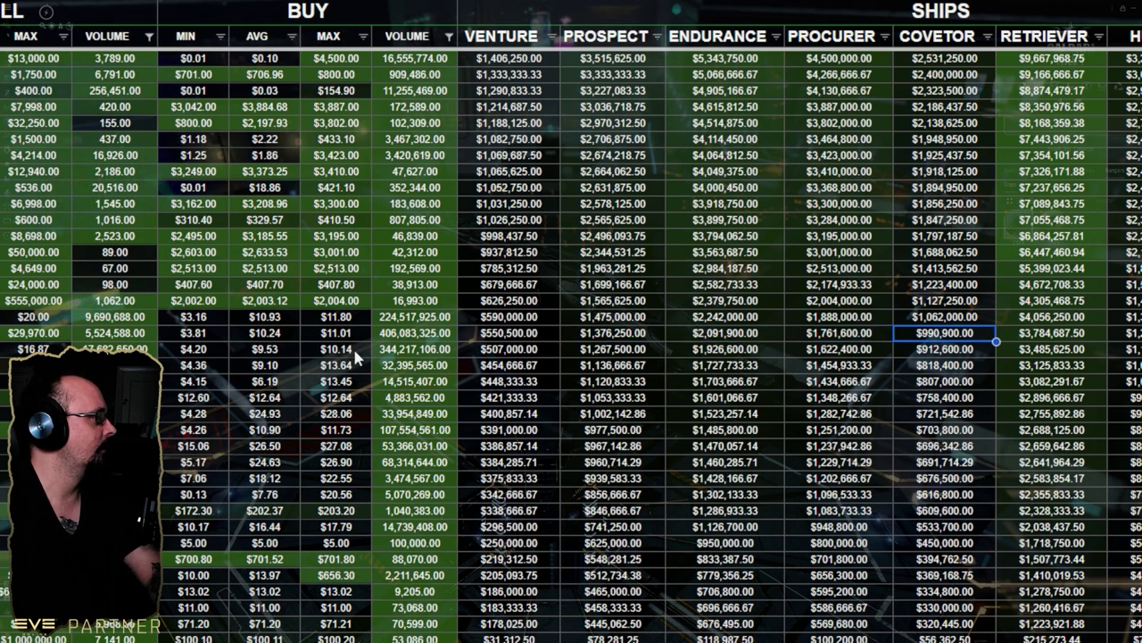
{"action": "key", "text": "Left"}
{"action": "key", "text": "Right"}
{"action": "key", "text": "Right"}
{"action": "key", "text": "Right"}
{"action": "key", "text": "Right"}
{"action": "key", "text": "Right"}
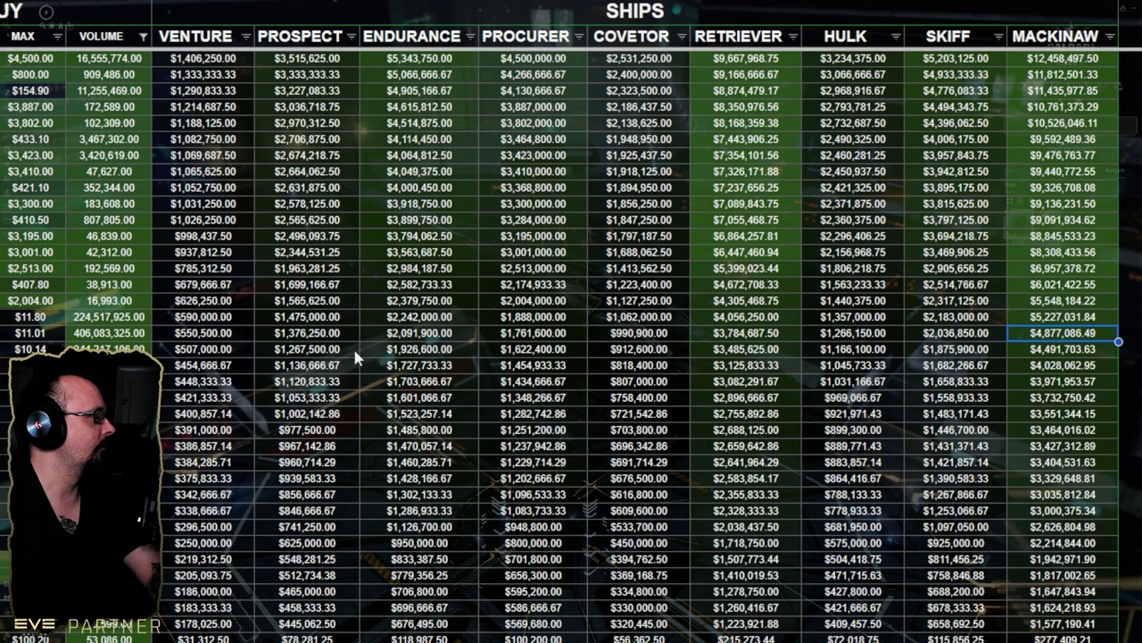
Step: Compare Veldspar's Mackinaw, Skiff and Retriever yields, then move back toward the TYPE column
{"action": "key", "text": "Left"}
{"action": "key", "text": "Left"}
{"action": "key", "text": "Left"}
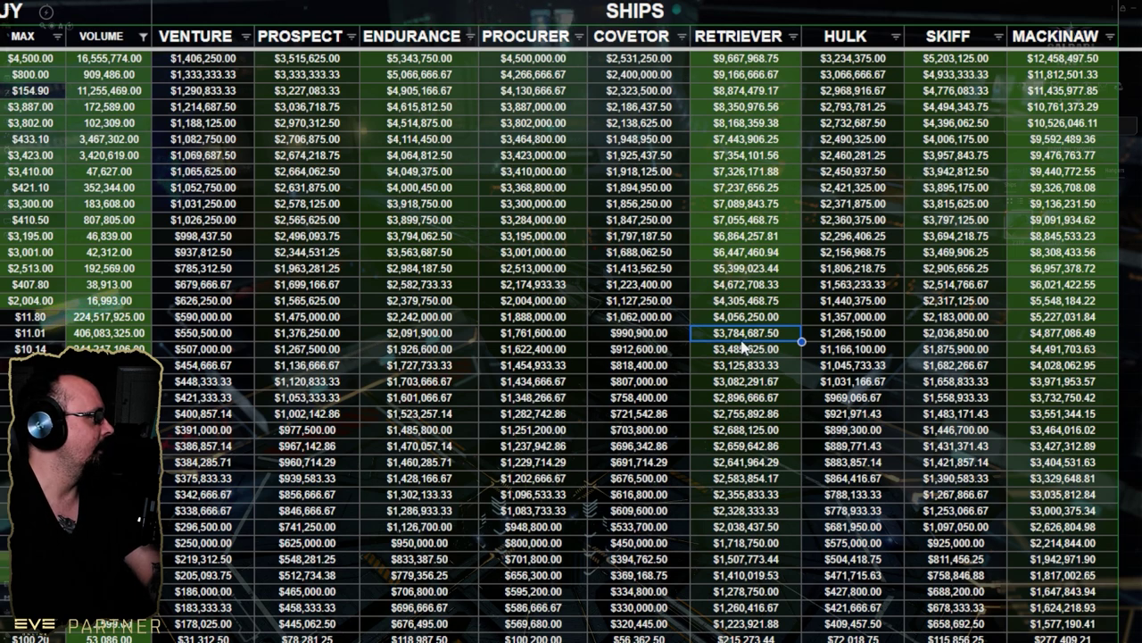
{"action": "key", "text": "Right"}
{"action": "key", "text": "Right"}
{"action": "key", "text": "Right"}
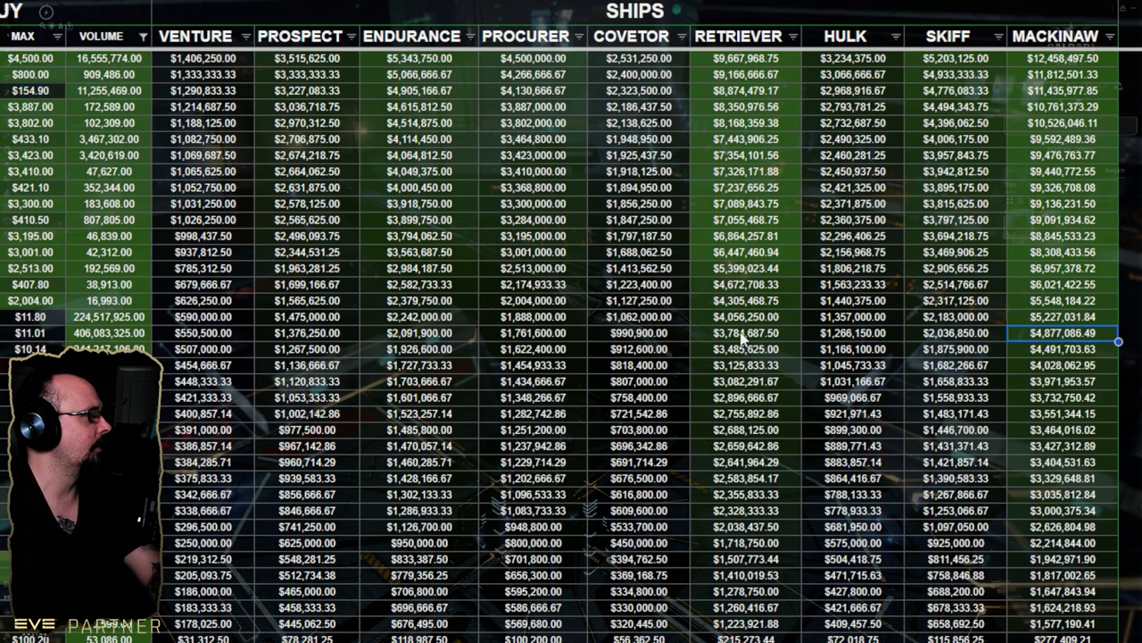
{"action": "key", "text": "Left"}
{"action": "key", "text": "Right"}
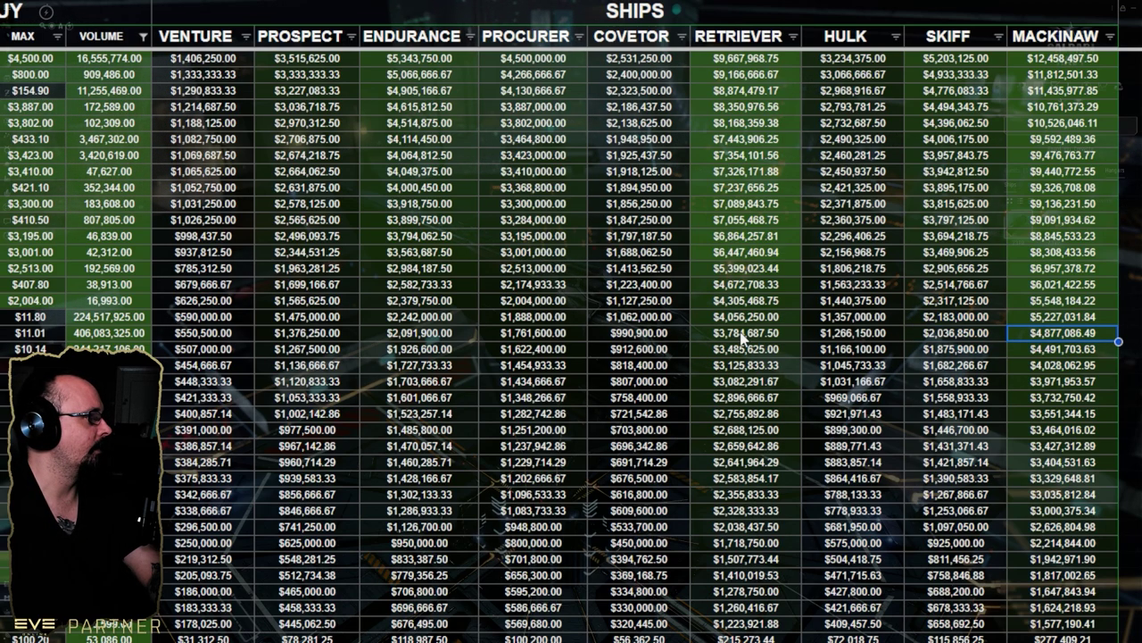
{"action": "key", "text": "Left"}
{"action": "key", "text": "Left"}
{"action": "key", "text": "Left"}
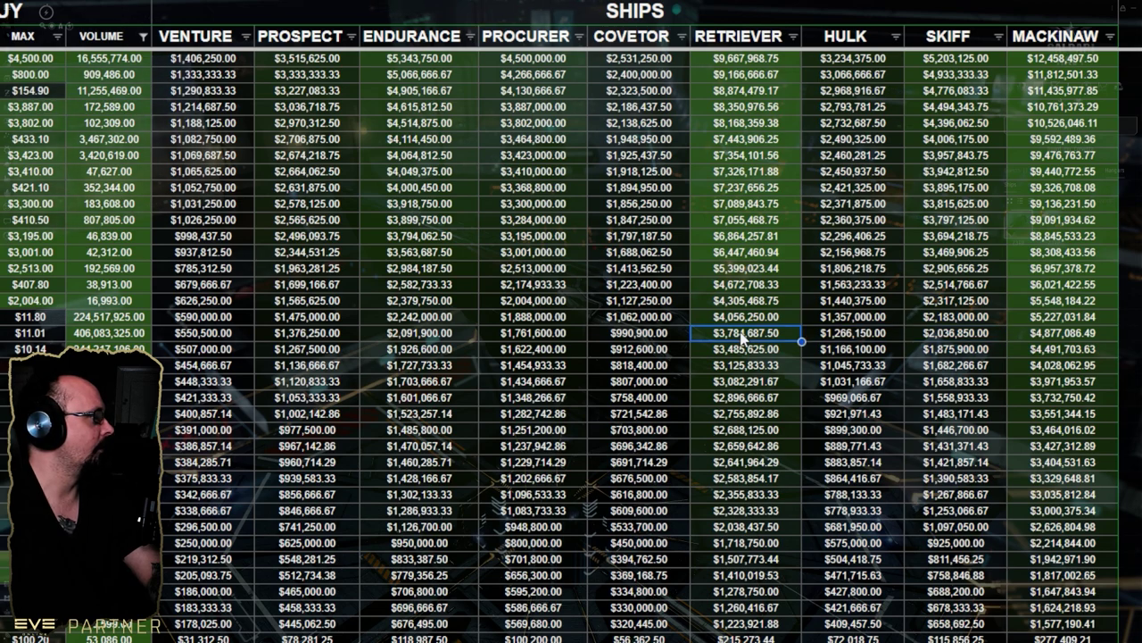
{"action": "key", "text": "Left"}
{"action": "key", "text": "Left"}
{"action": "key", "text": "Left"}
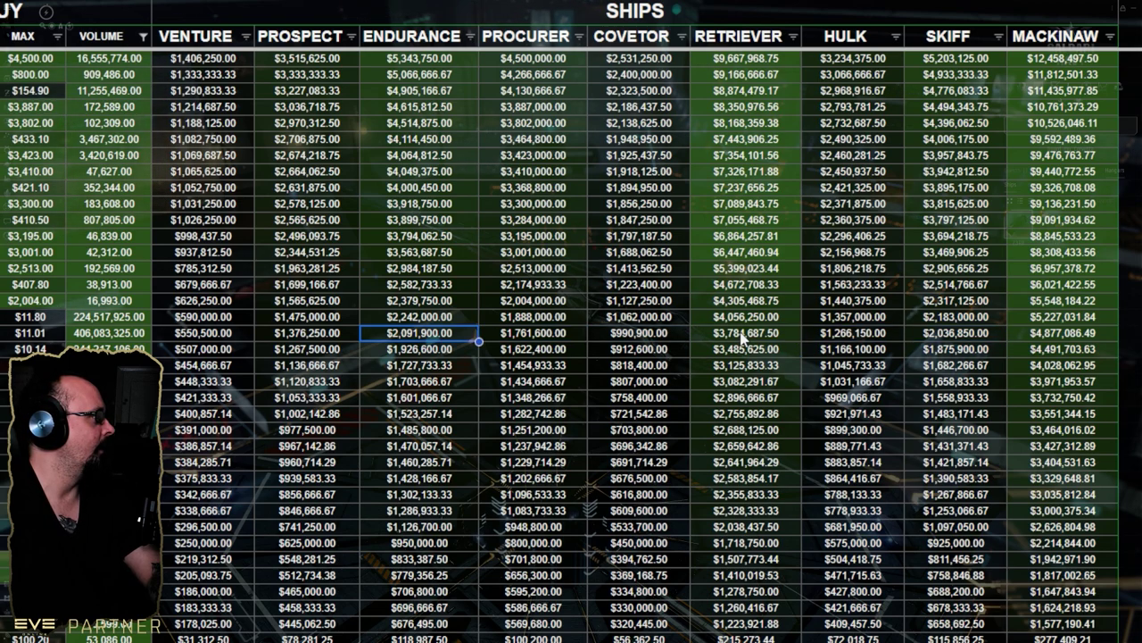
{"action": "key", "text": "Left"}
{"action": "key", "text": "Left"}
{"action": "key", "text": "Left"}
{"action": "key", "text": "Left"}
{"action": "key", "text": "Left"}
{"action": "key", "text": "Left"}
{"action": "key", "text": "Left"}
{"action": "key", "text": "Left"}
{"action": "key", "text": "Left"}
{"action": "key", "text": "Left"}
{"action": "key", "text": "Left"}
{"action": "key", "text": "Left"}
{"action": "key", "text": "Left"}
{"action": "key", "text": "Left"}
{"action": "key", "text": "Left"}
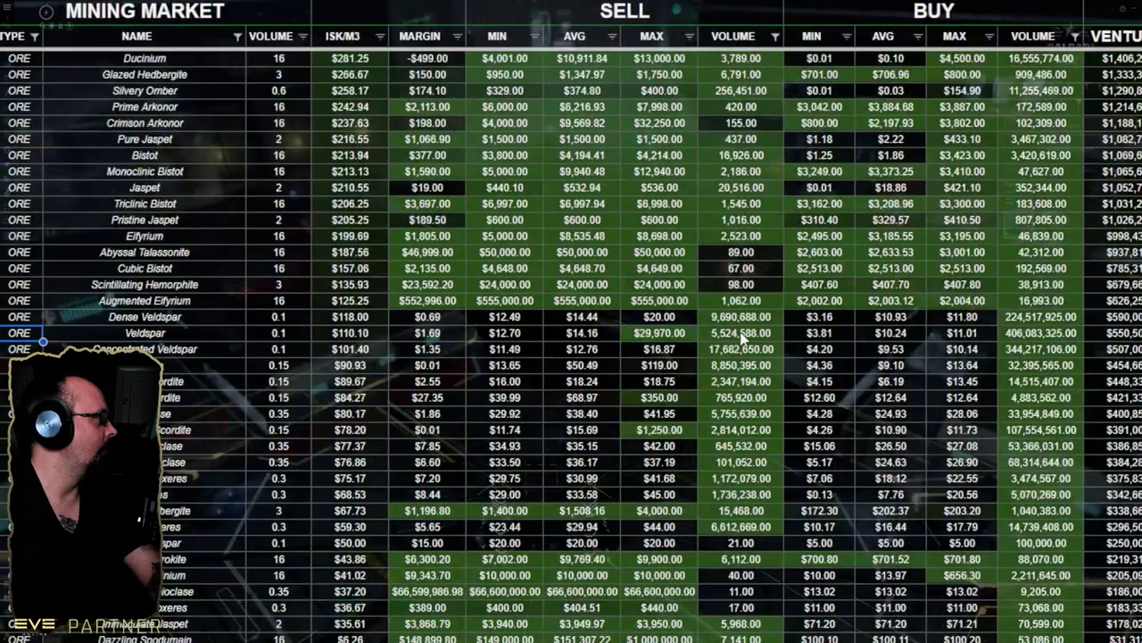
{"action": "key", "text": "Right"}
{"action": "key", "text": "Down"}
{"action": "key", "text": "Down"}
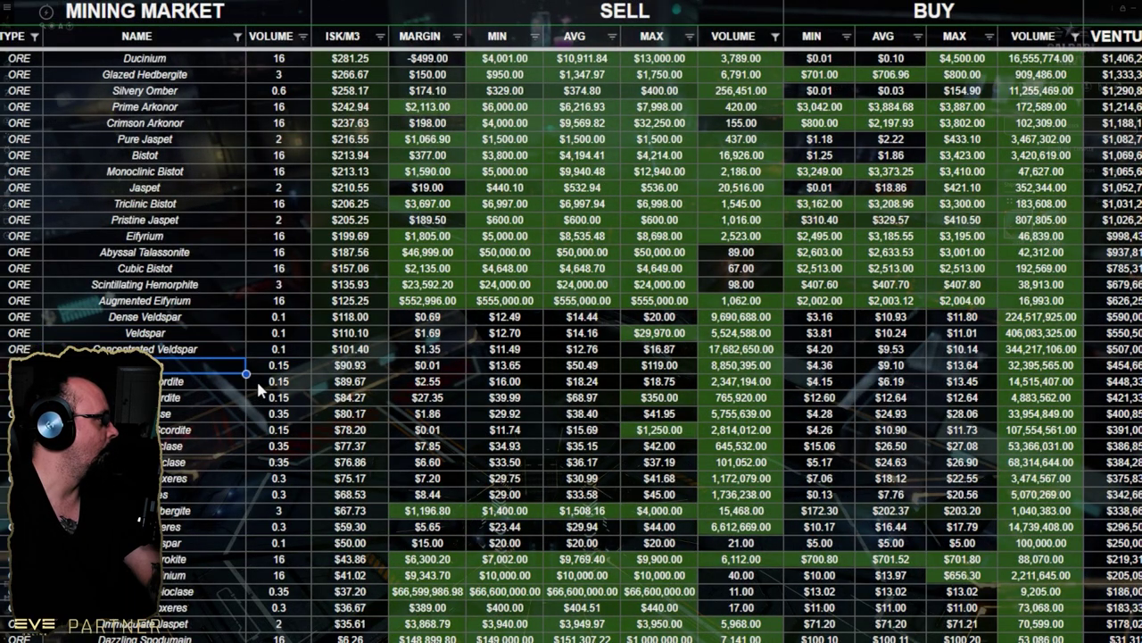
{"action": "key", "text": "Down"}
{"action": "key", "text": "Down"}
{"action": "key", "text": "Down"}
{"action": "key", "text": "Down"}
{"action": "key", "text": "Down"}
{"action": "key", "text": "Down"}
{"action": "key", "text": "Down"}
{"action": "key", "text": "Down"}
{"action": "key", "text": "Down"}
{"action": "key", "text": "Down"}
{"action": "key", "text": "Down"}
{"action": "key", "text": "Down"}
{"action": "scroll", "coordinate": [258, 382], "scroll_direction": "down", "scroll_amount": 5}
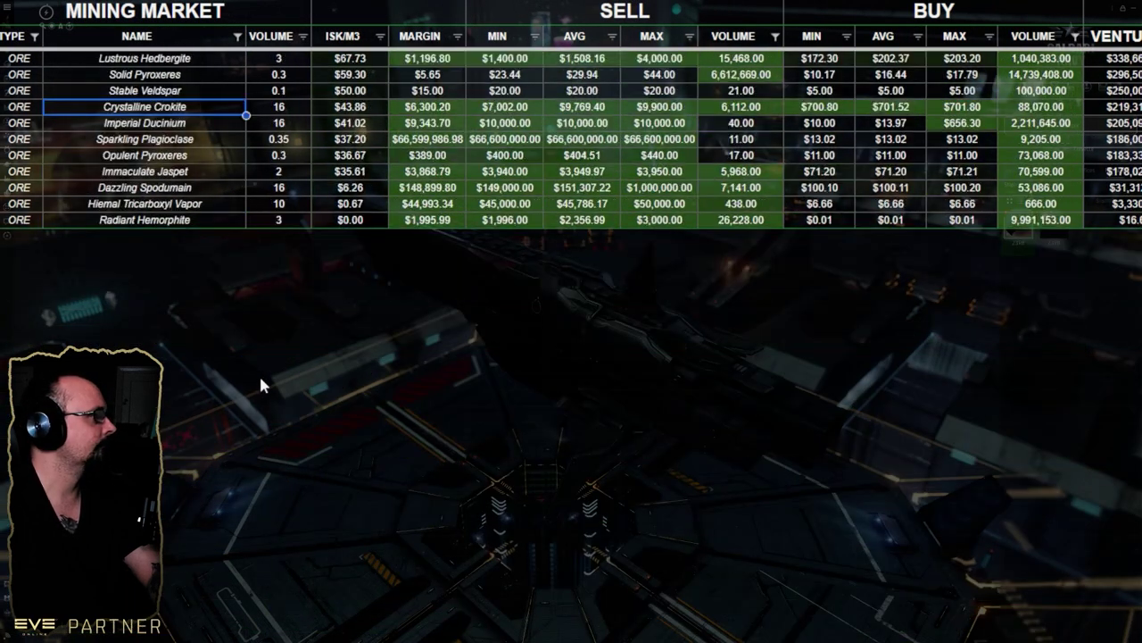
{"action": "key", "text": "Down"}
{"action": "key", "text": "Down"}
{"action": "key", "text": "Down"}
{"action": "key", "text": "Down"}
{"action": "key", "text": "Down"}
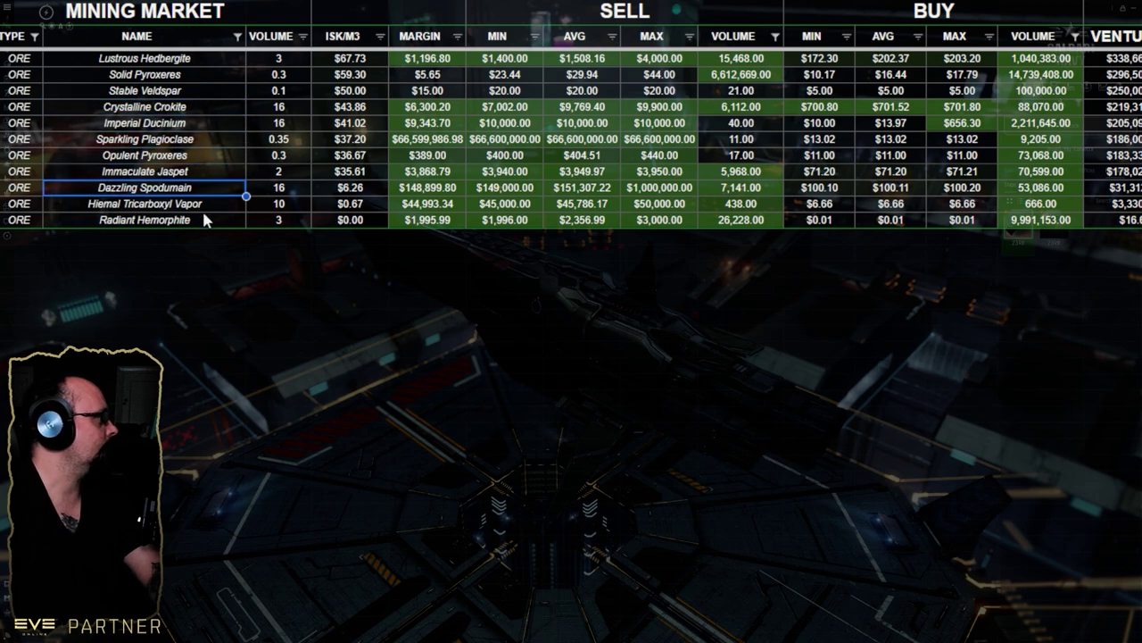
{"action": "key", "text": "Up"}
{"action": "key", "text": "Up"}
{"action": "key", "text": "Up"}
{"action": "key", "text": "Up"}
{"action": "key", "text": "Up"}
{"action": "key", "text": "Up"}
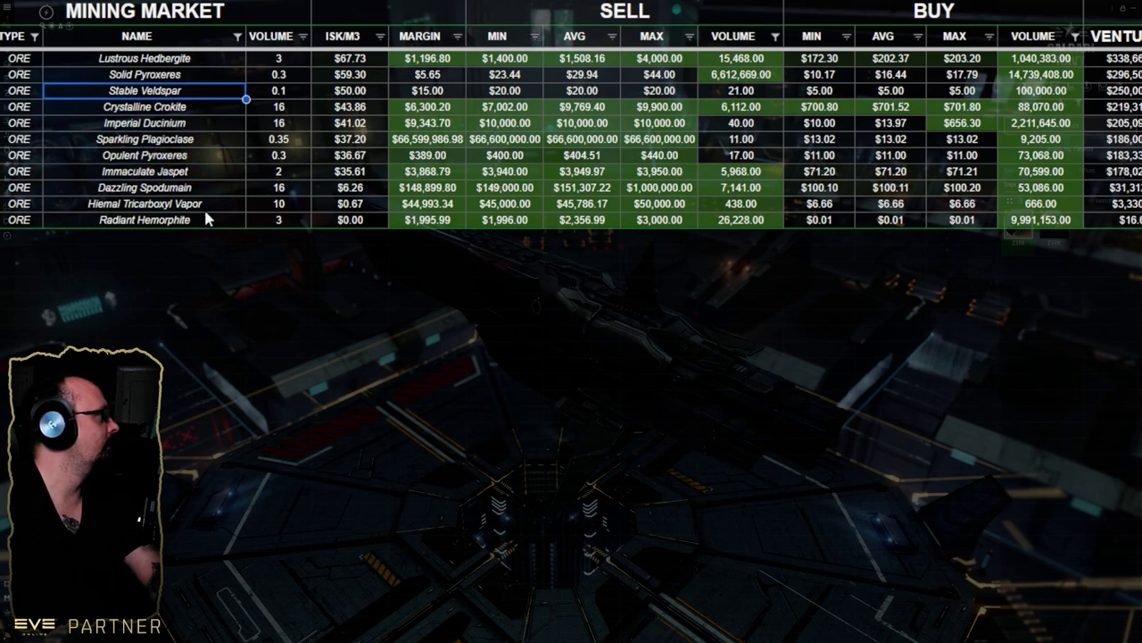
{"action": "key", "text": "Up"}
{"action": "scroll", "coordinate": [205, 204], "scroll_direction": "up", "scroll_amount": 3}
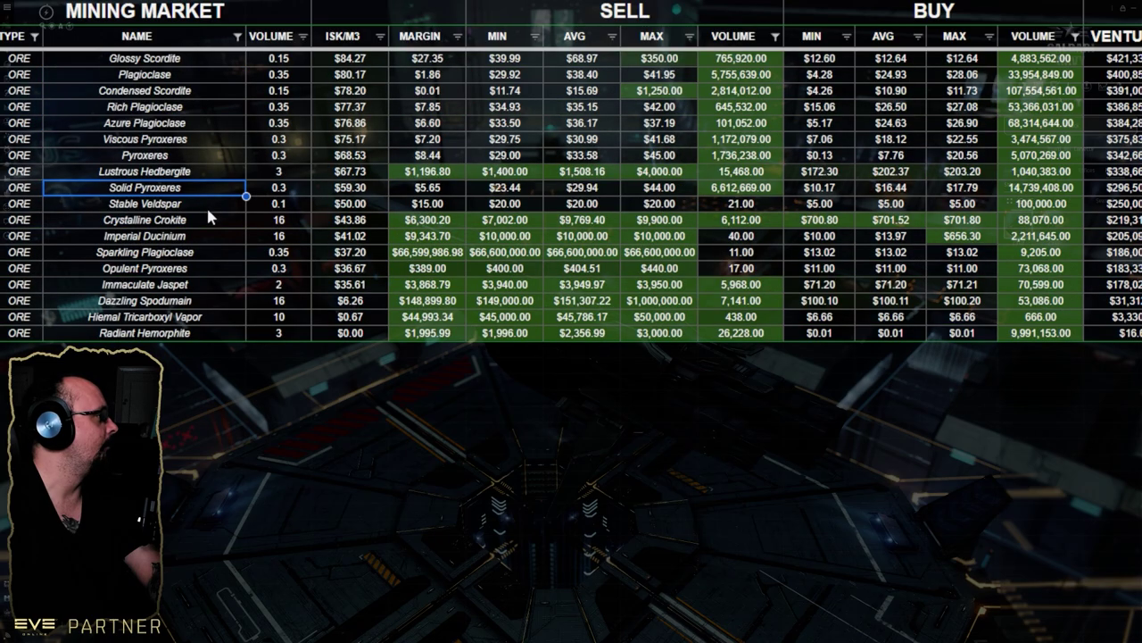
{"action": "key", "text": "Right"}
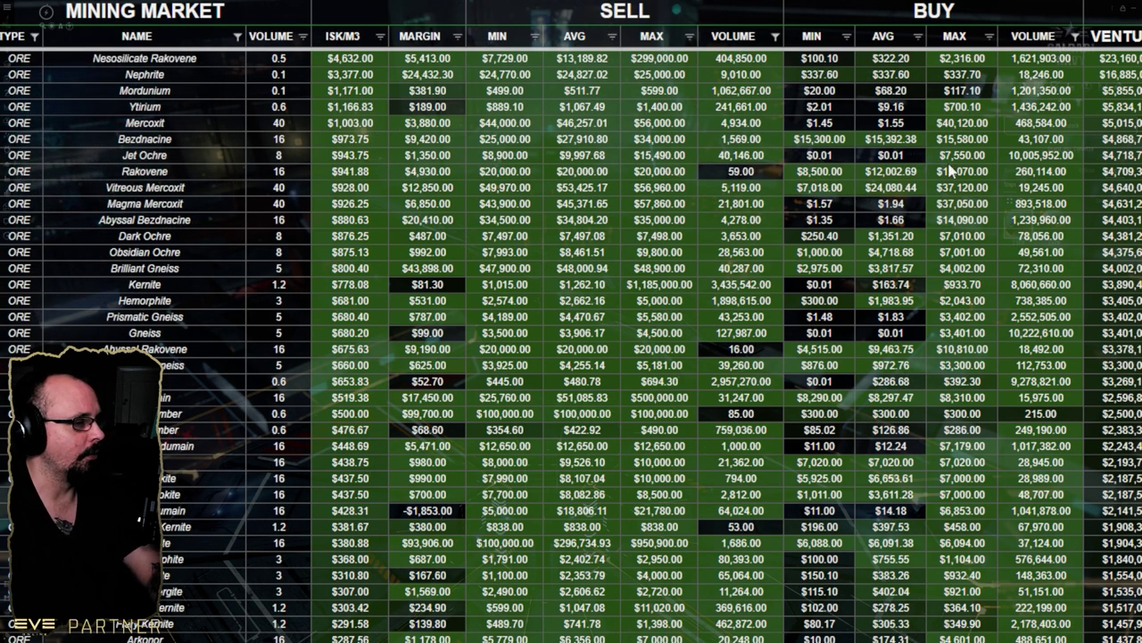
Step: Exclude ORE in the TYPE filter, then sort the ice rows by ISK/M3 Z→A
{"action": "left_click", "coordinate": [34, 35]}
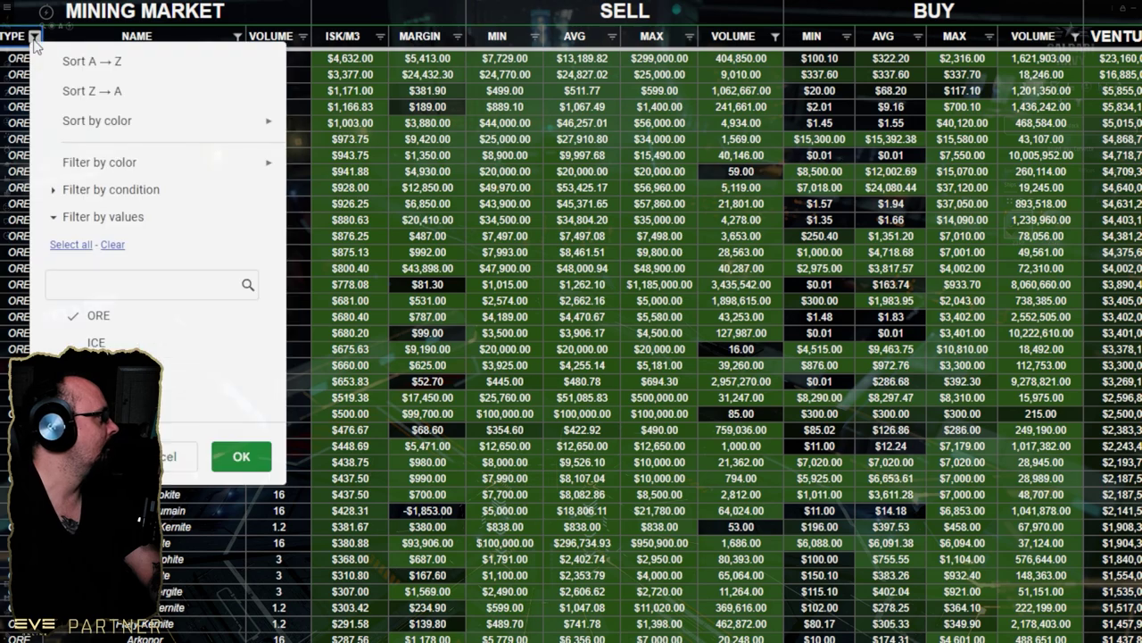
{"action": "left_click", "coordinate": [100, 316]}
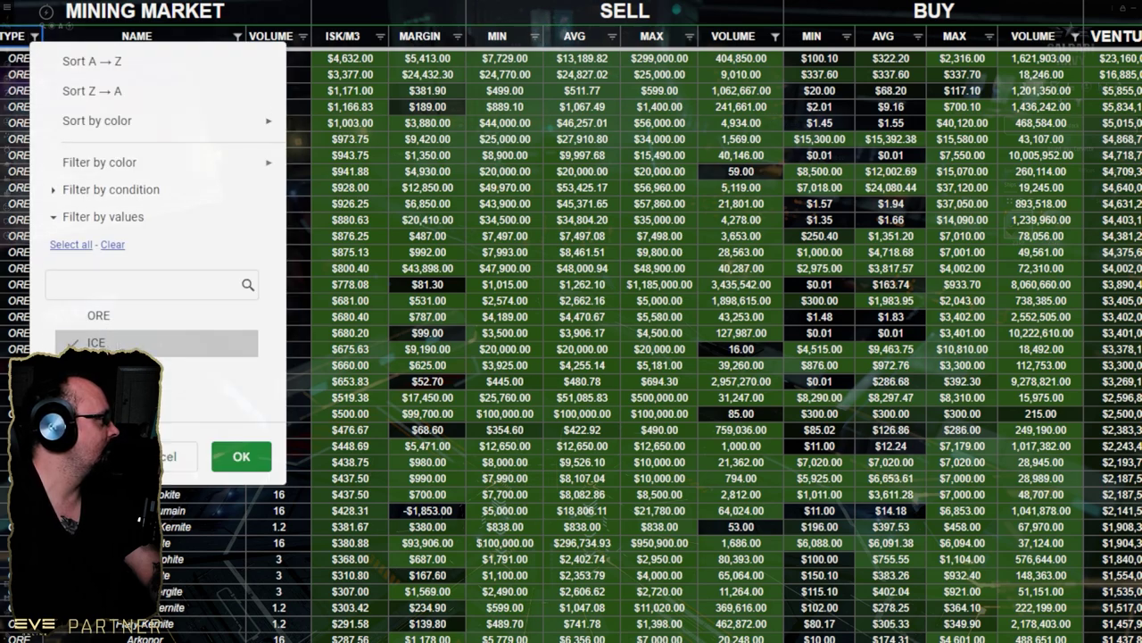
{"action": "left_click", "coordinate": [241, 456]}
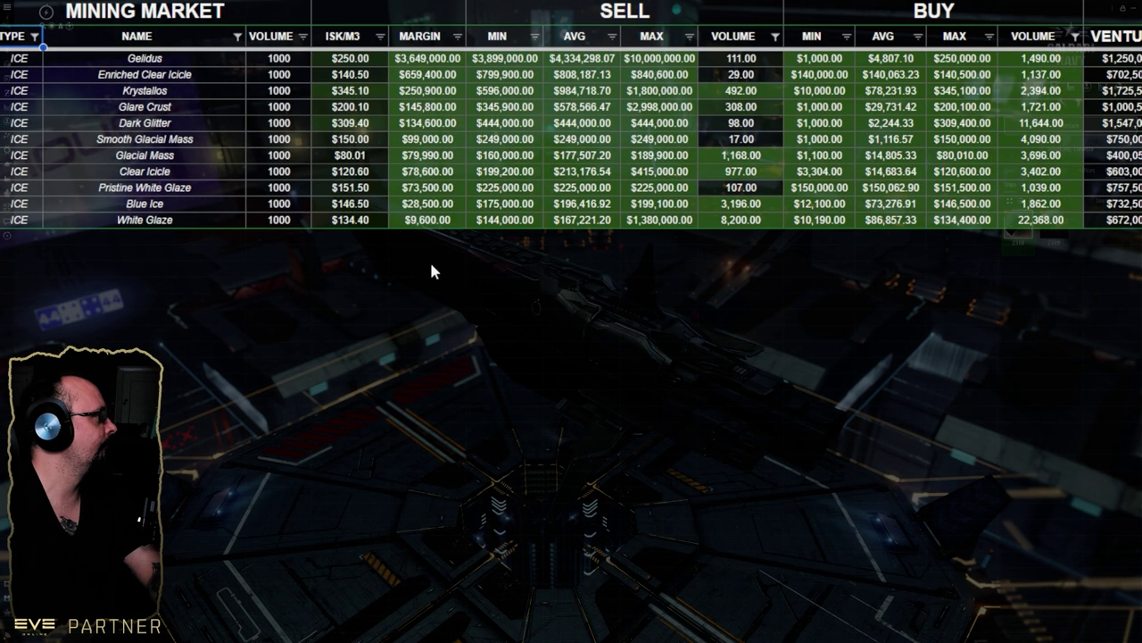
{"action": "left_click", "coordinate": [195, 63]}
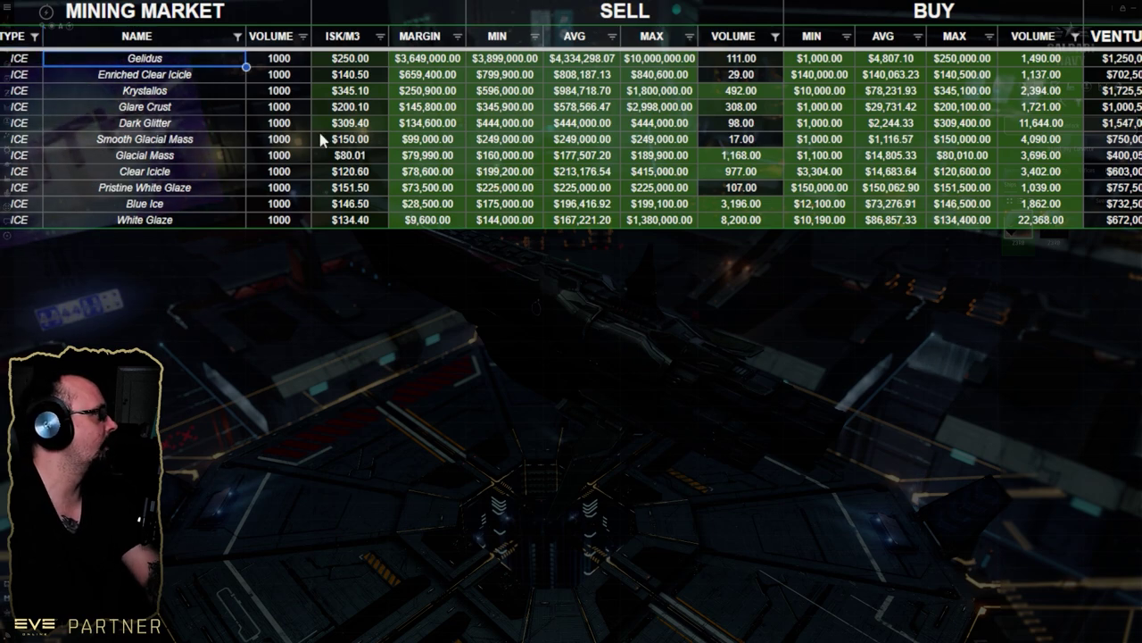
{"action": "left_click", "coordinate": [381, 35]}
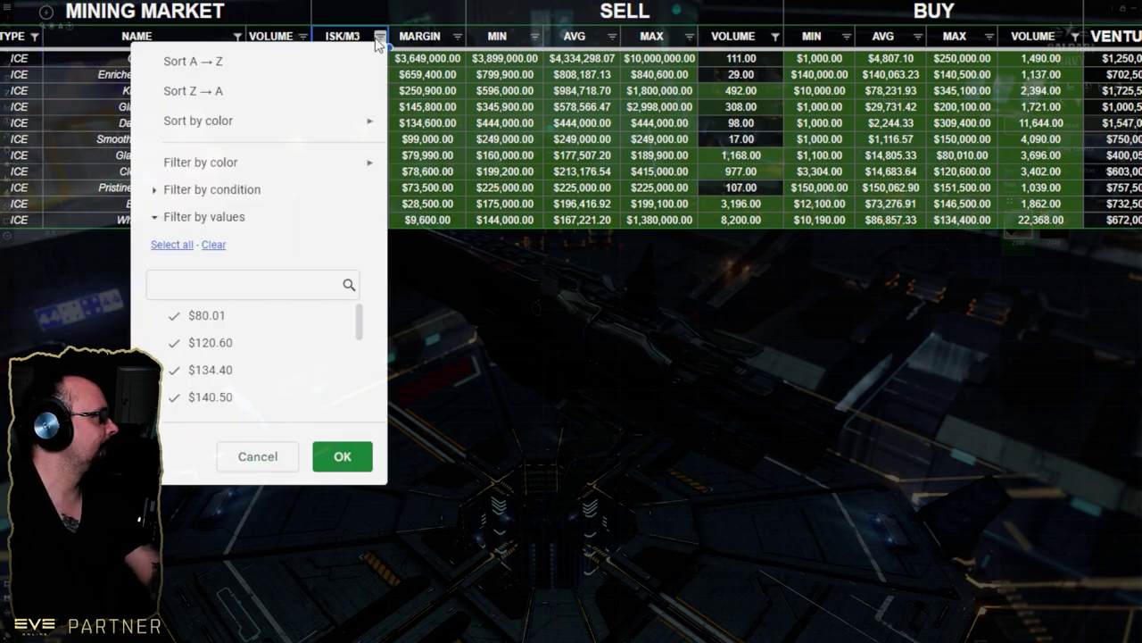
{"action": "left_click", "coordinate": [223, 94]}
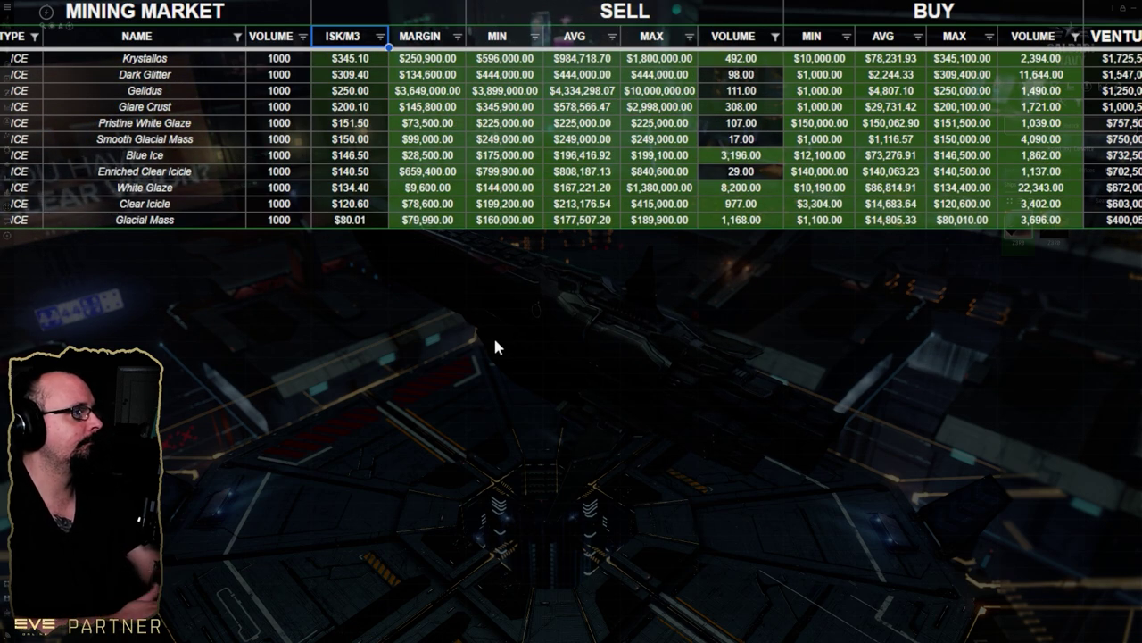
Step: Review Krystallos, Dark Glitter and Glare Crust rows, then move right past Krystallos's market prices
{"action": "key", "text": "Down"}
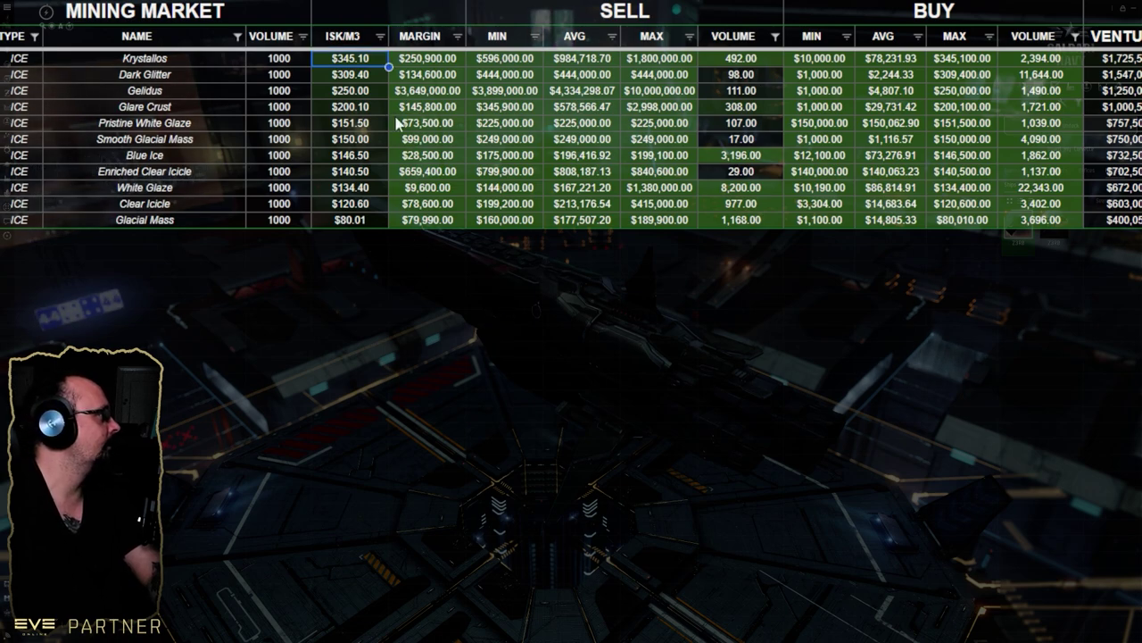
{"action": "key", "text": "Left"}
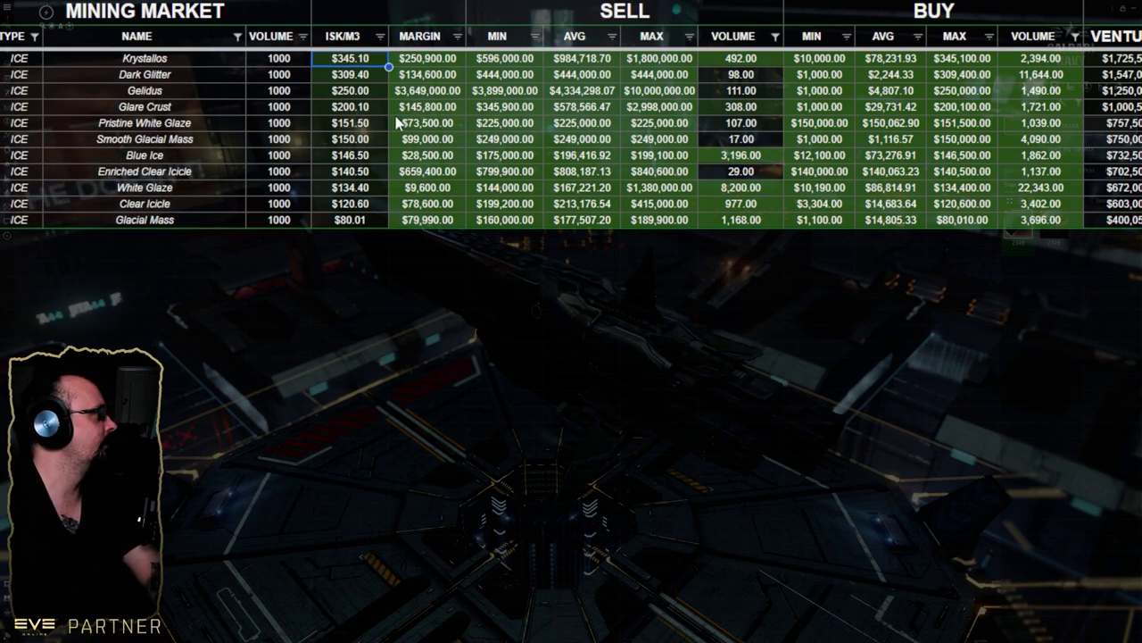
{"action": "key", "text": "Left"}
{"action": "key", "text": "Left"}
{"action": "key", "text": "Down"}
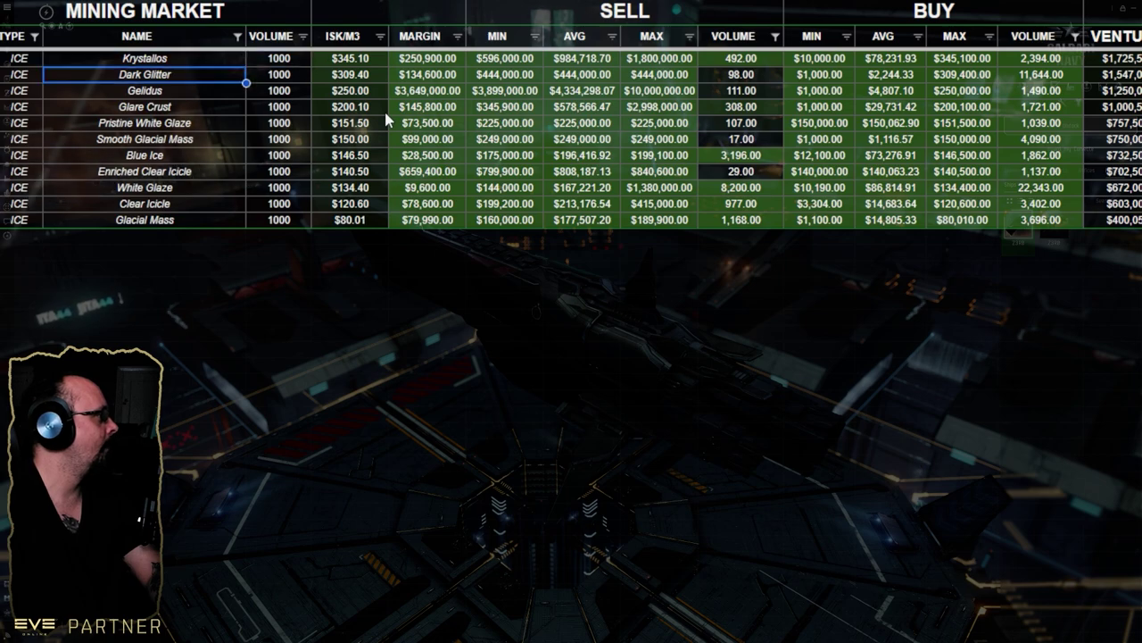
{"action": "key", "text": "Down"}
{"action": "key", "text": "Down"}
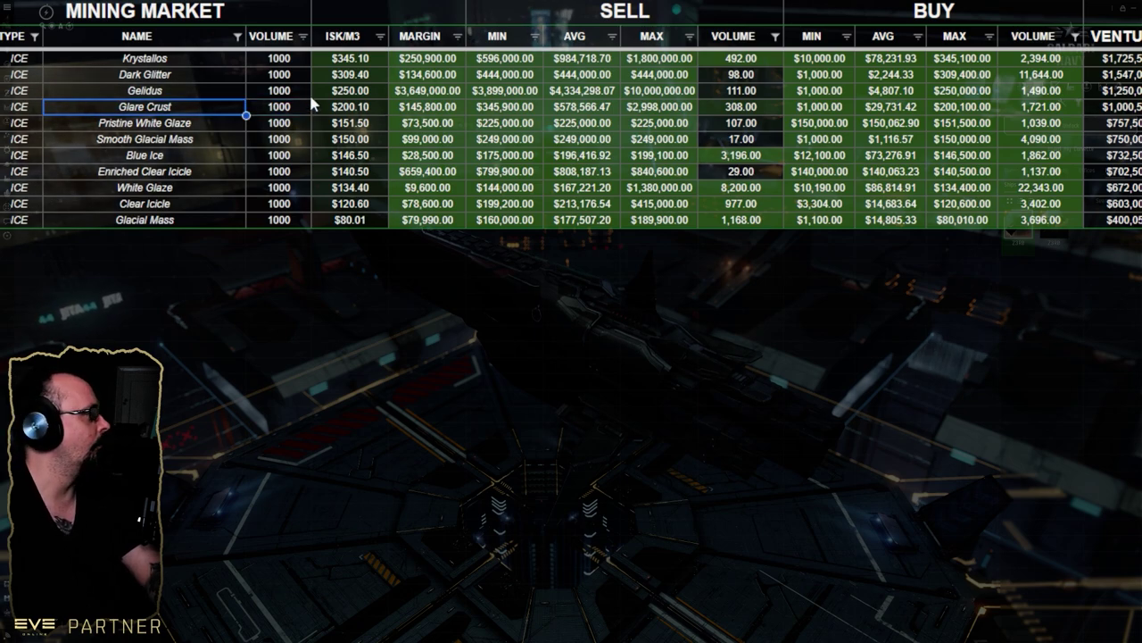
{"action": "left_click", "coordinate": [350, 60]}
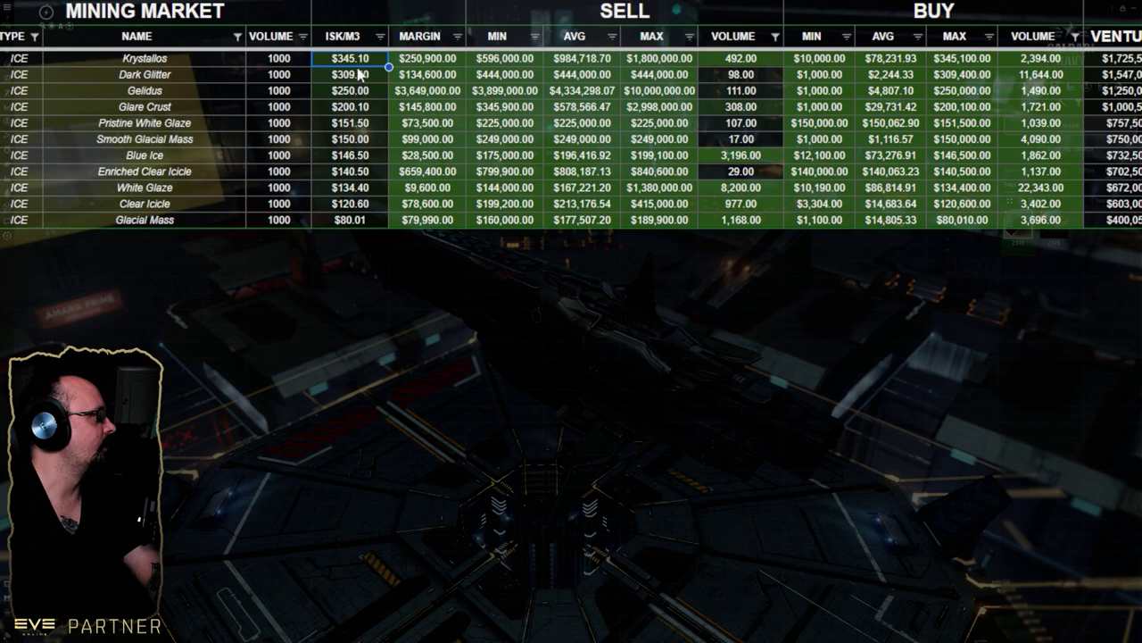
{"action": "key", "text": "Right"}
{"action": "key", "text": "Right"}
{"action": "key", "text": "Right"}
{"action": "key", "text": "Right"}
{"action": "key", "text": "Right"}
{"action": "key", "text": "Right"}
{"action": "key", "text": "Right"}
{"action": "key", "text": "Right"}
{"action": "key", "text": "Right"}
{"action": "key", "text": "Right"}
{"action": "key", "text": "Right"}
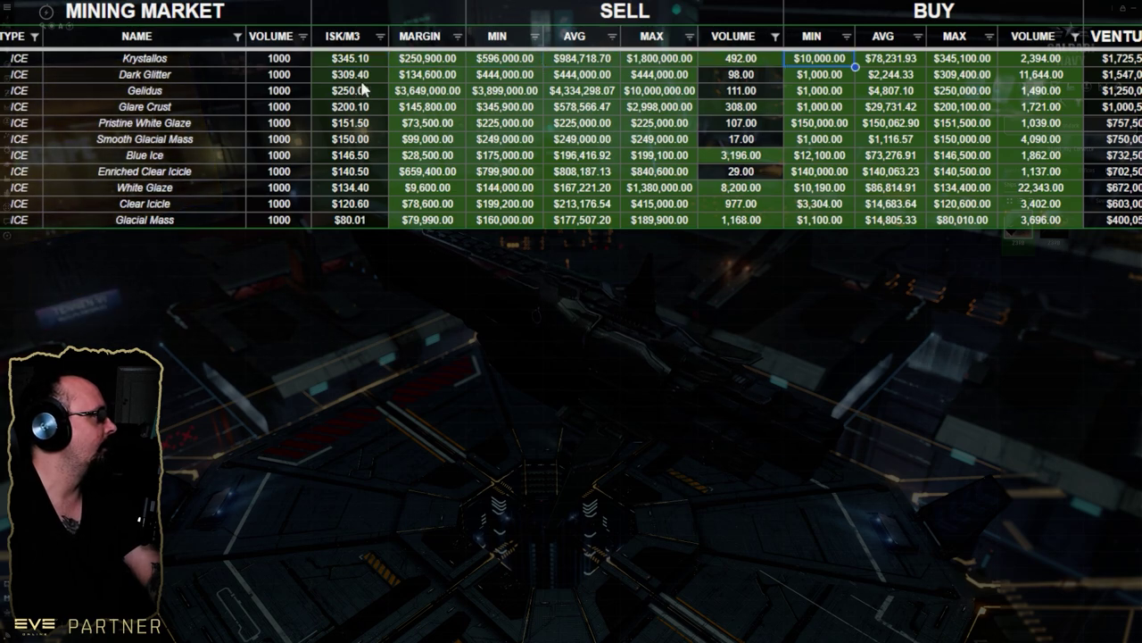
{"action": "key", "text": "Right"}
{"action": "key", "text": "Right"}
{"action": "key", "text": "Right"}
{"action": "key", "text": "Right"}
{"action": "key", "text": "Right"}
{"action": "key", "text": "Right"}
{"action": "key", "text": "Right"}
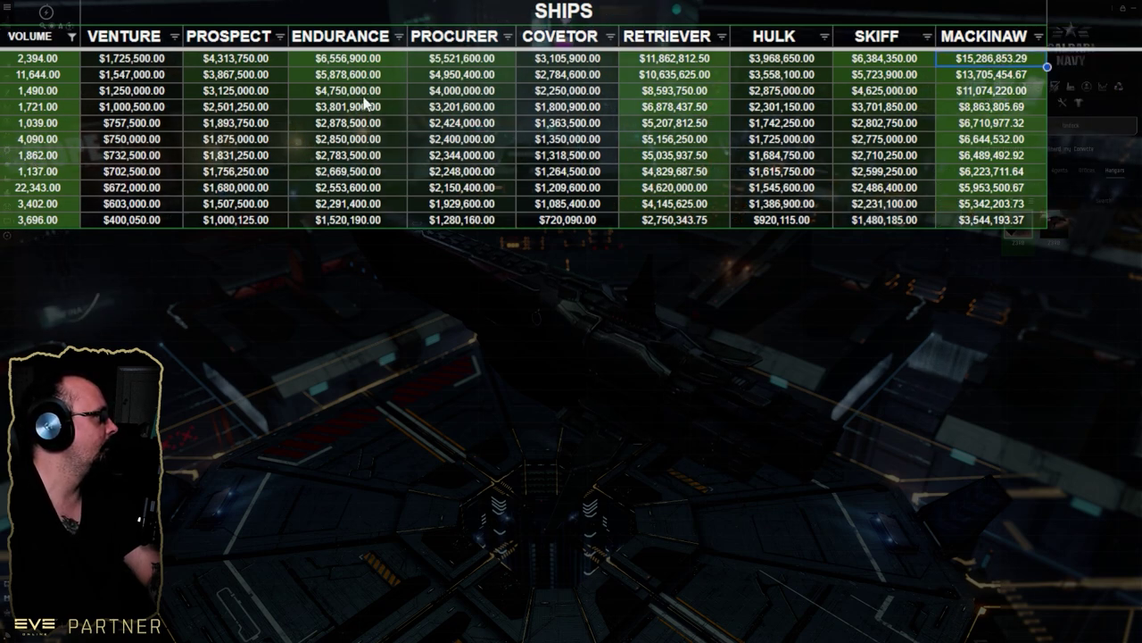
{"action": "left_click", "coordinate": [361, 61]}
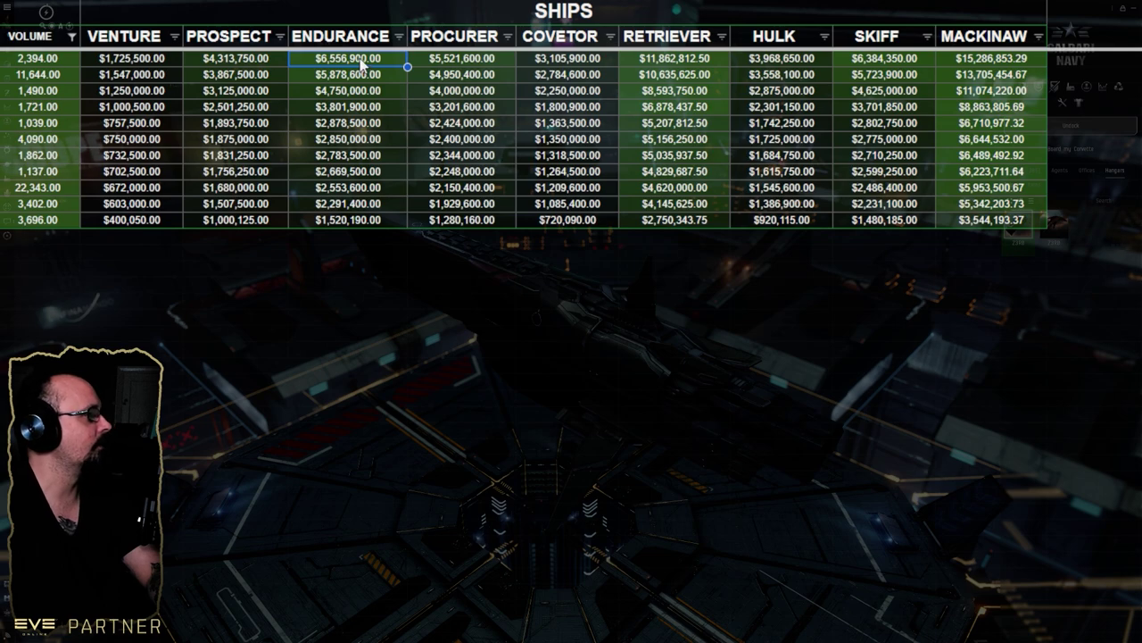
{"action": "key", "text": "Left"}
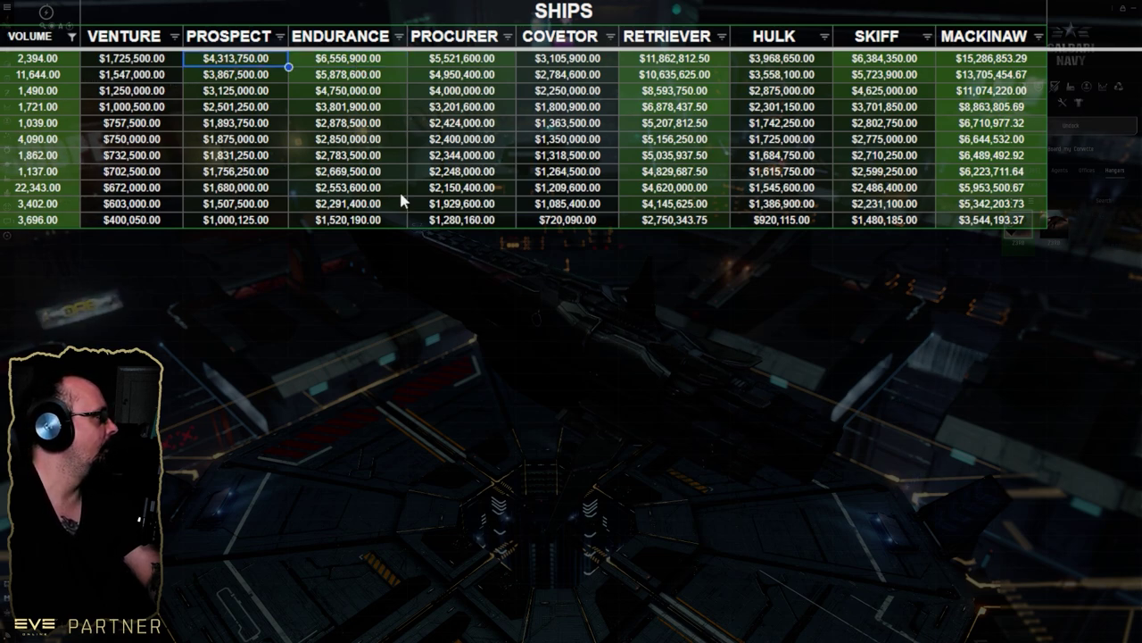
{"action": "key", "text": "Right"}
{"action": "key", "text": "Right"}
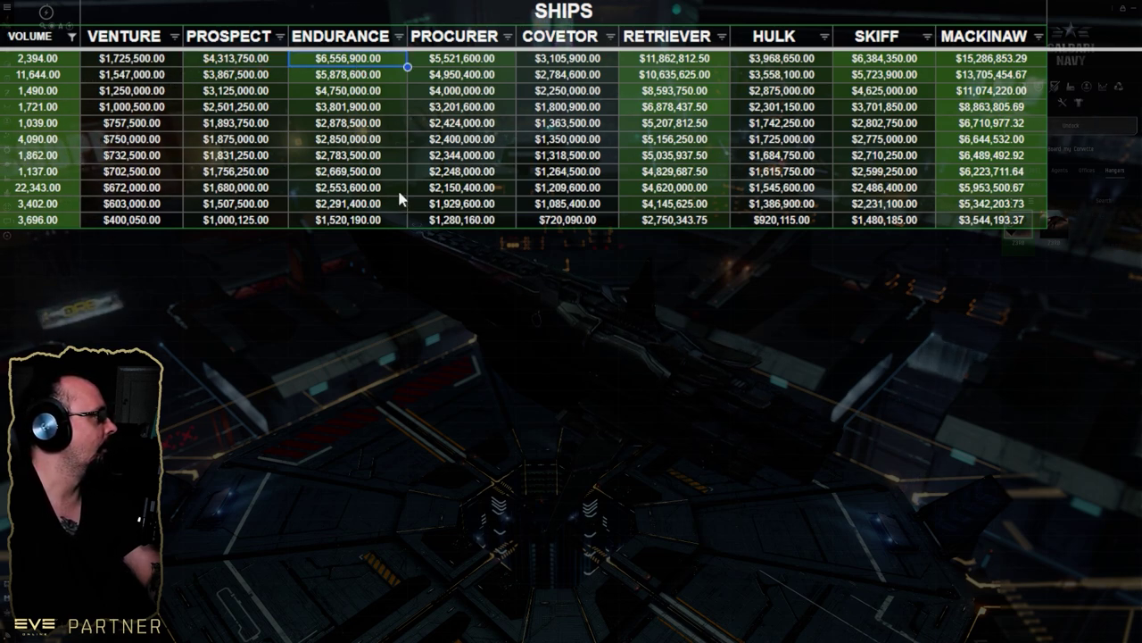
{"action": "key", "text": "Right"}
{"action": "key", "text": "Right"}
{"action": "key", "text": "Right"}
{"action": "key", "text": "Right"}
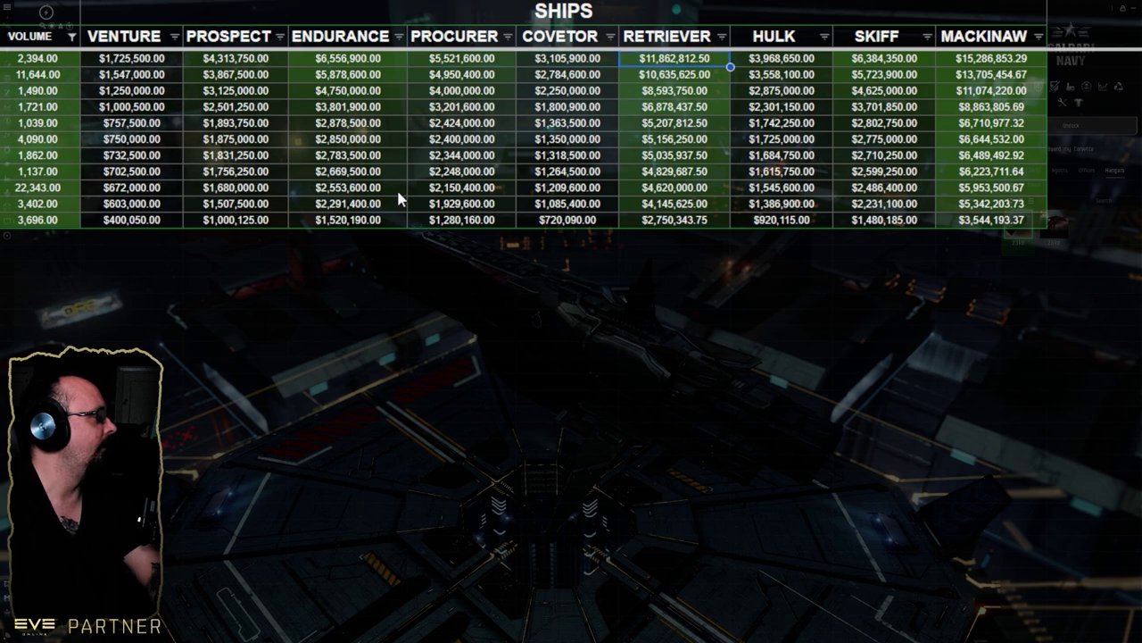
{"action": "key", "text": "Right"}
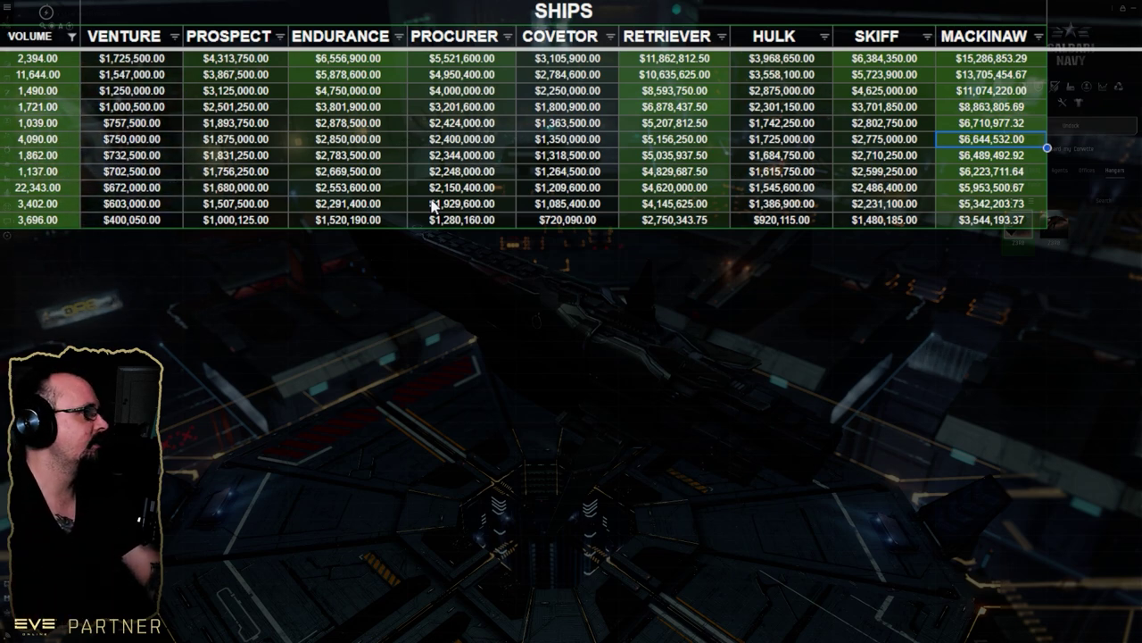
{"action": "key", "text": "Left"}
{"action": "key", "text": "Left"}
{"action": "key", "text": "Left"}
{"action": "key", "text": "Left"}
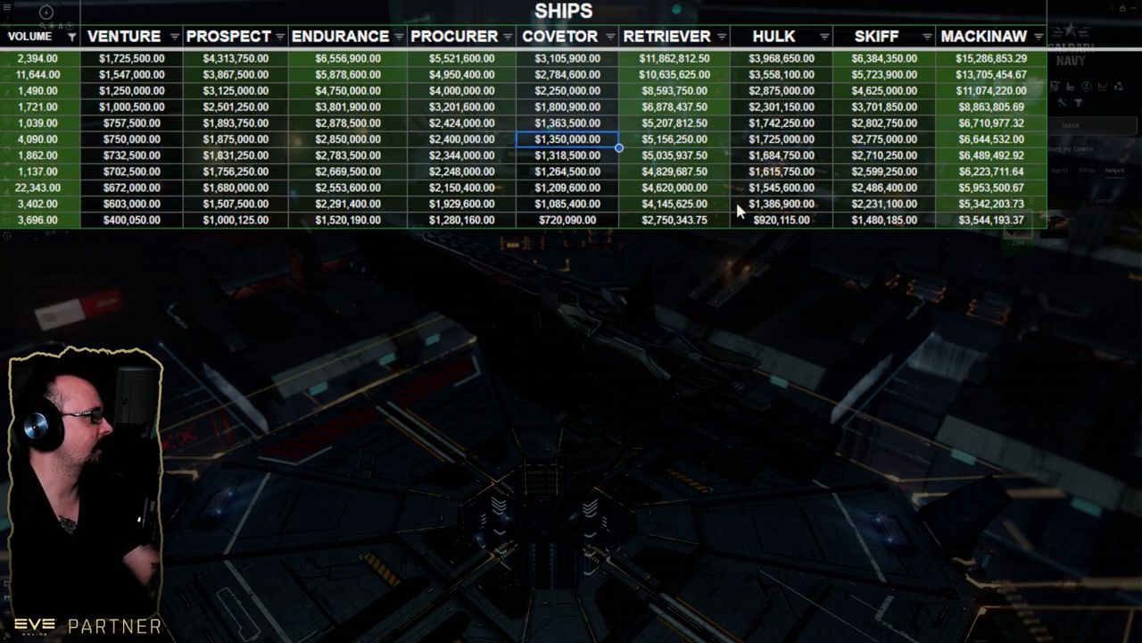
{"action": "key", "text": "Left"}
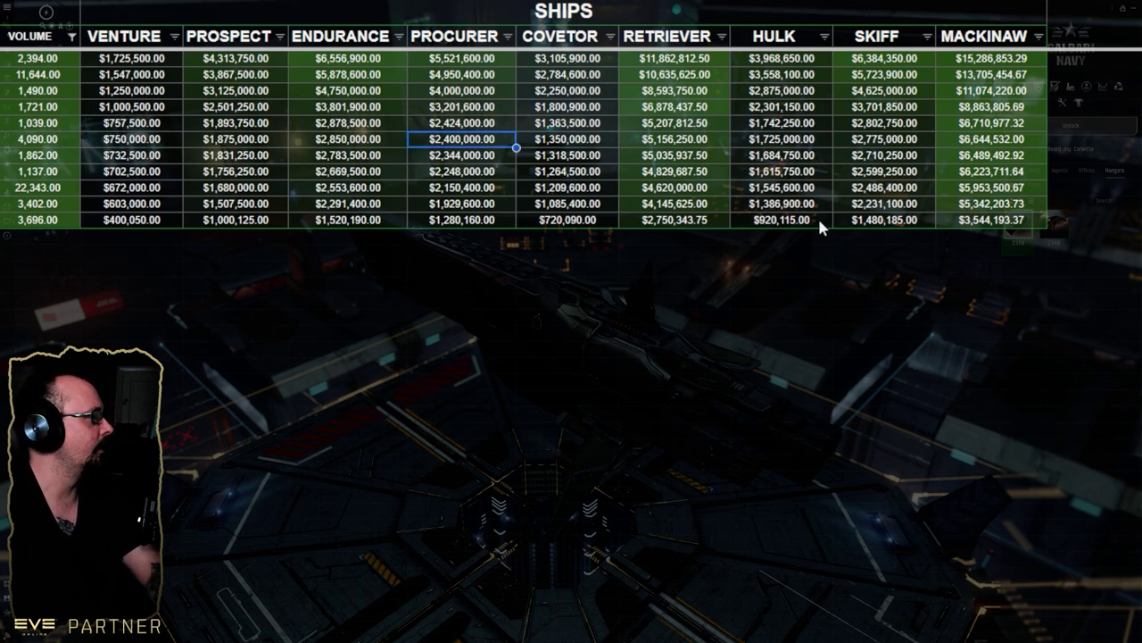
{"action": "key", "text": "Left"}
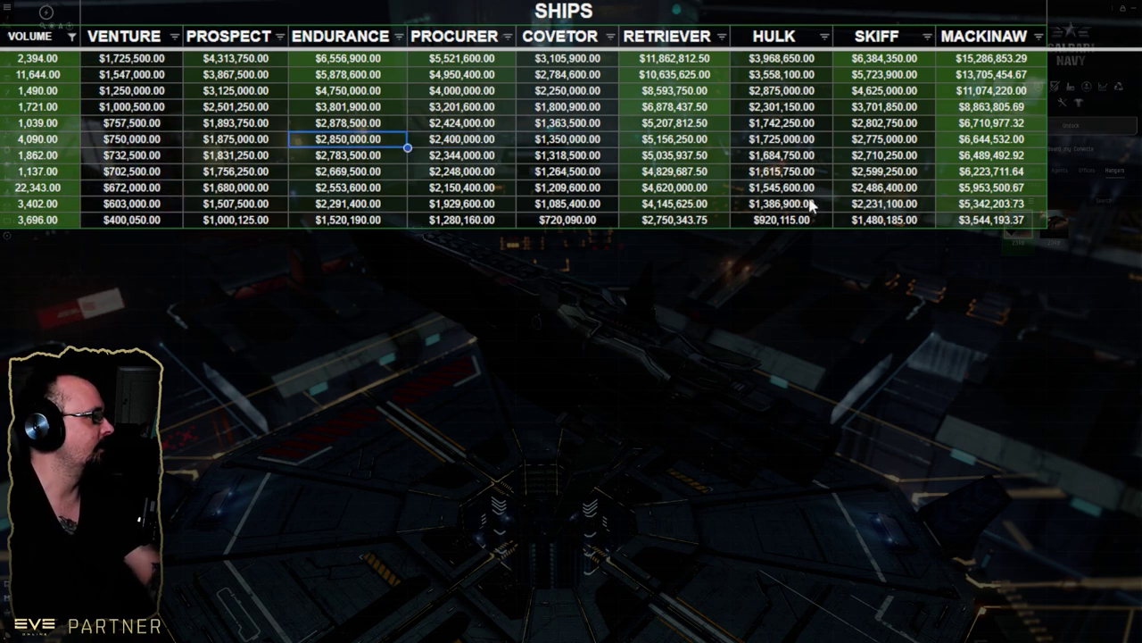
{"action": "key", "text": "Left"}
{"action": "key", "text": "Left"}
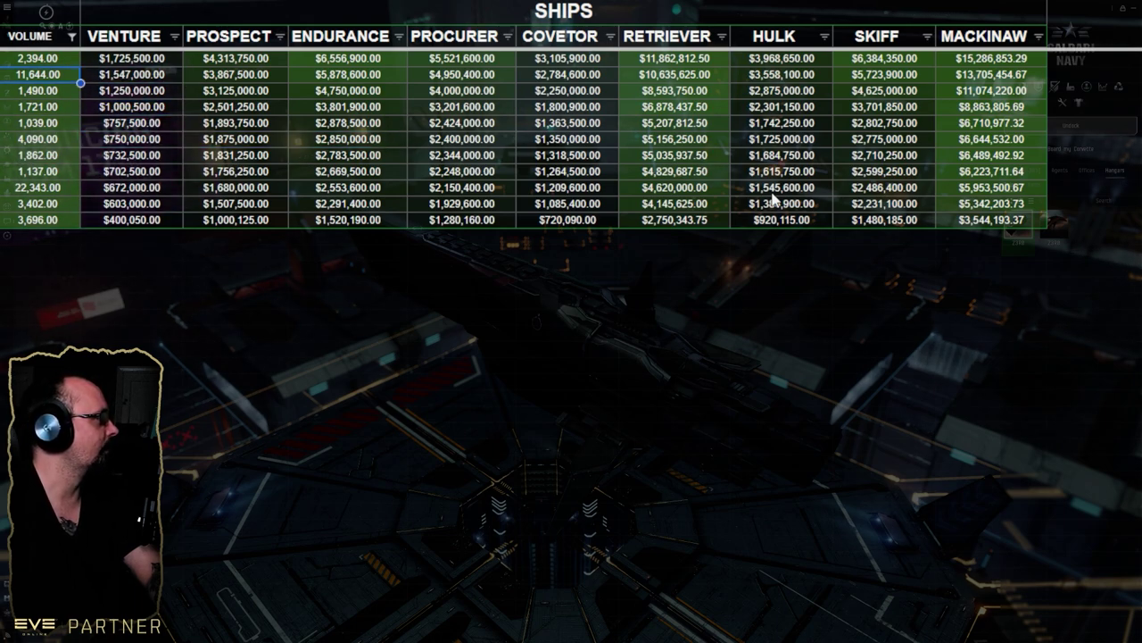
{"action": "key", "text": "Left"}
{"action": "key", "text": "Left"}
{"action": "key", "text": "Left"}
{"action": "key", "text": "Left"}
{"action": "key", "text": "Left"}
{"action": "key", "text": "Left"}
{"action": "key", "text": "Left"}
{"action": "key", "text": "Left"}
{"action": "key", "text": "Left"}
{"action": "key", "text": "Left"}
{"action": "key", "text": "Left"}
{"action": "key", "text": "Left"}
{"action": "key", "text": "Down"}
{"action": "key", "text": "Down"}
{"action": "key", "text": "Down"}
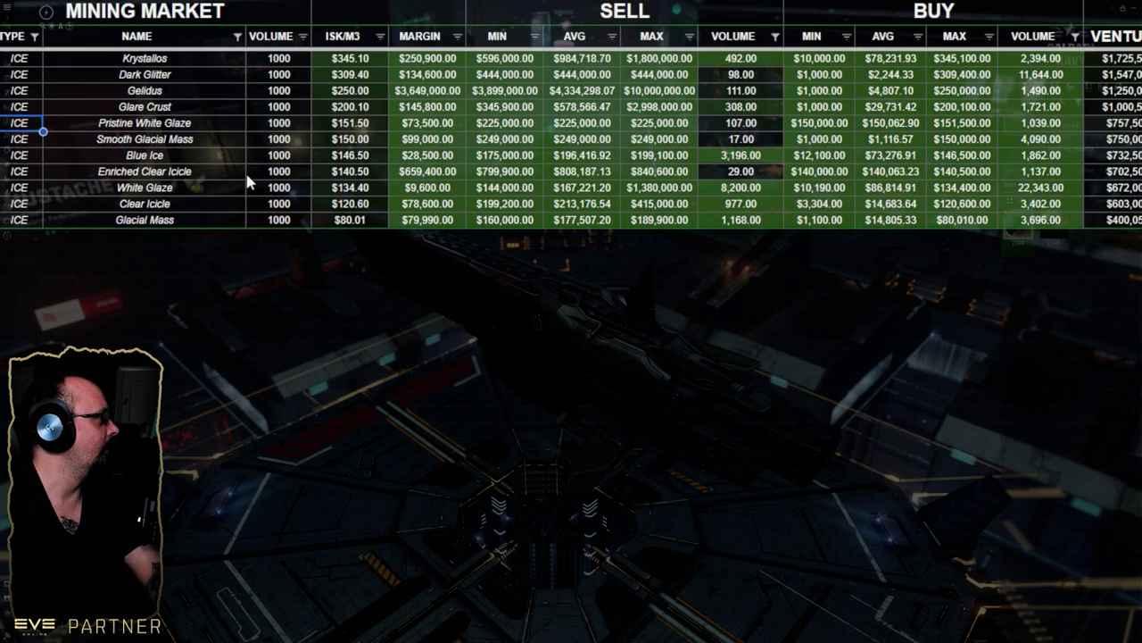
{"action": "key", "text": "Down"}
{"action": "key", "text": "Down"}
{"action": "key", "text": "Down"}
{"action": "key", "text": "Right"}
{"action": "key", "text": "Right"}
{"action": "key", "text": "Right"}
{"action": "key", "text": "Right"}
{"action": "key", "text": "Right"}
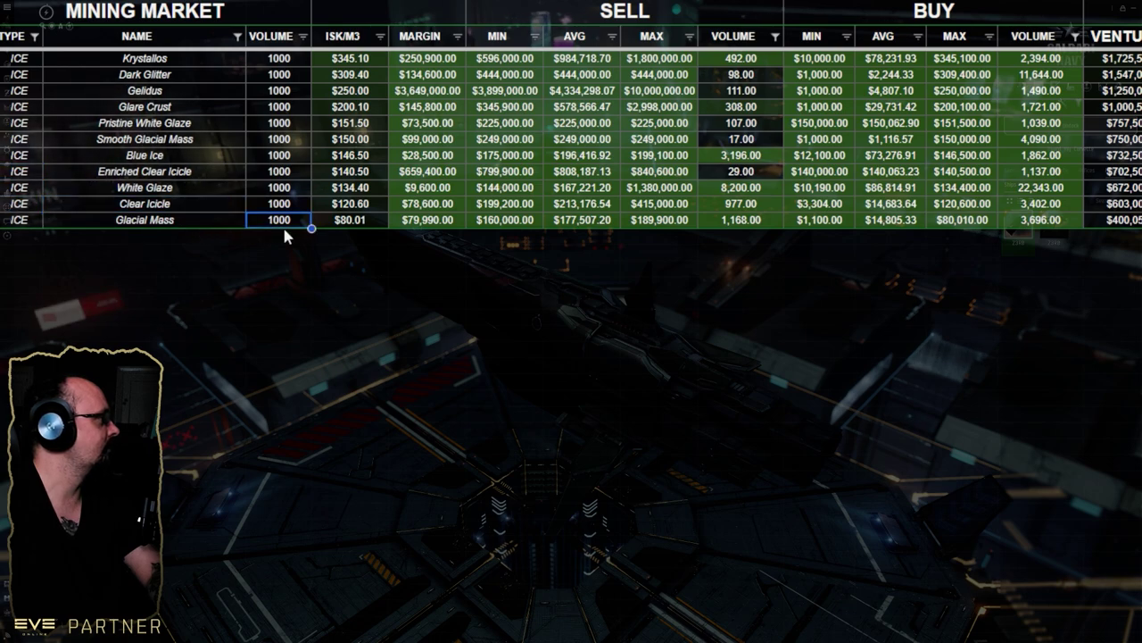
{"action": "key", "text": "Left"}
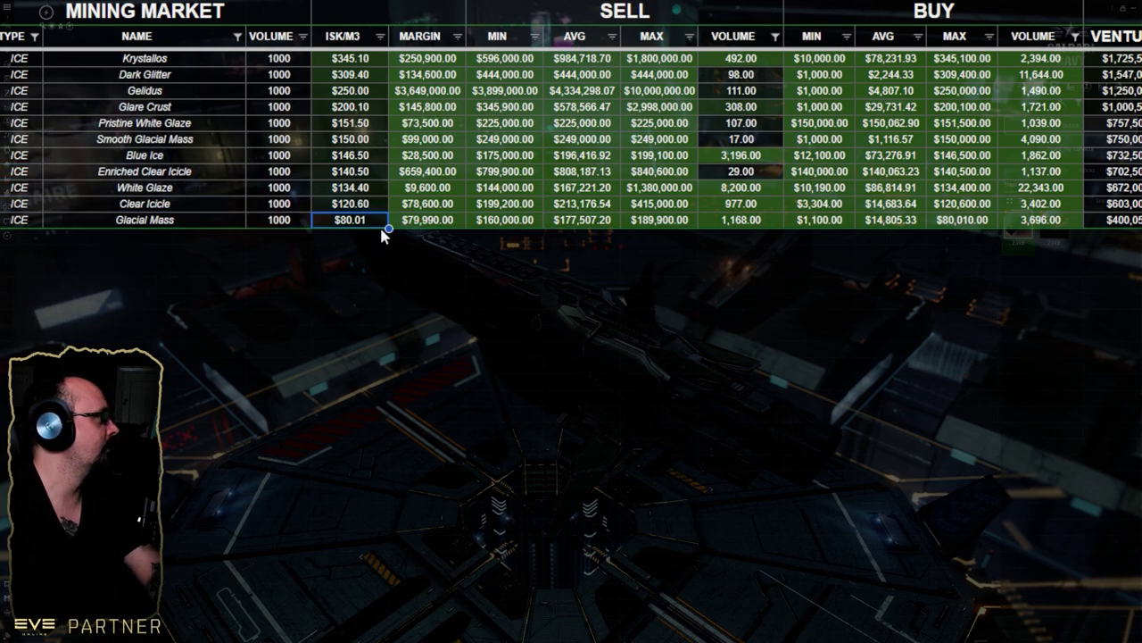
Step: Filter TYPE to MOON only instead of ICE, and sort ISK/M3 highest first, led by Bountiful Loparite
{"action": "key", "text": "Left"}
{"action": "key", "text": "Left"}
{"action": "key", "text": "Left"}
{"action": "key", "text": "Left"}
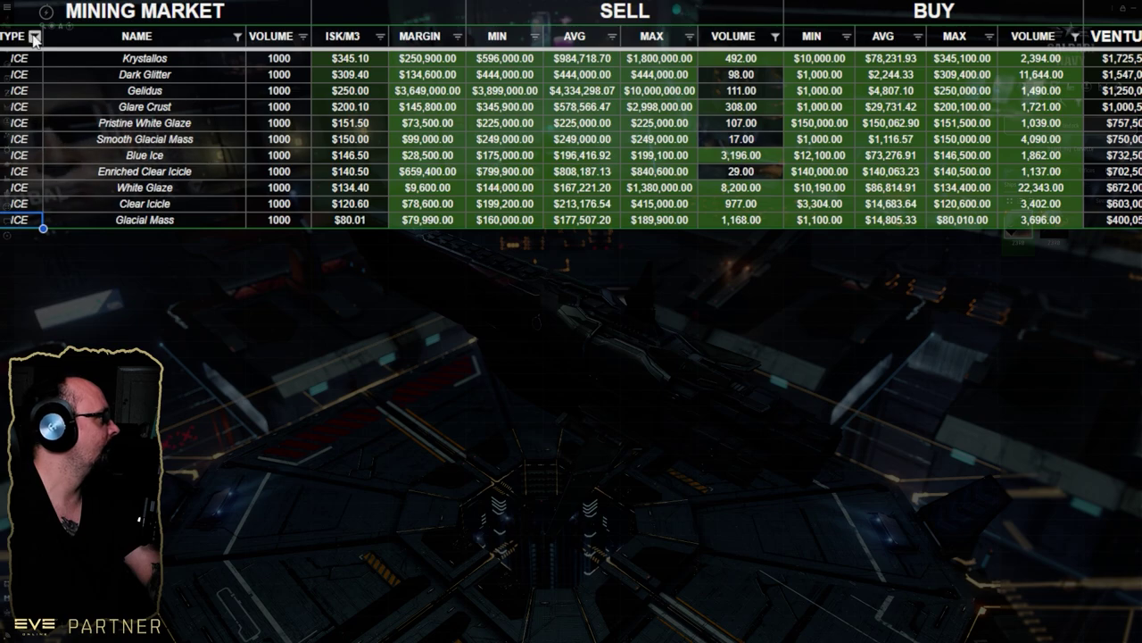
{"action": "left_click", "coordinate": [34, 37]}
{"action": "left_click", "coordinate": [97, 315]}
{"action": "left_click", "coordinate": [100, 343]}
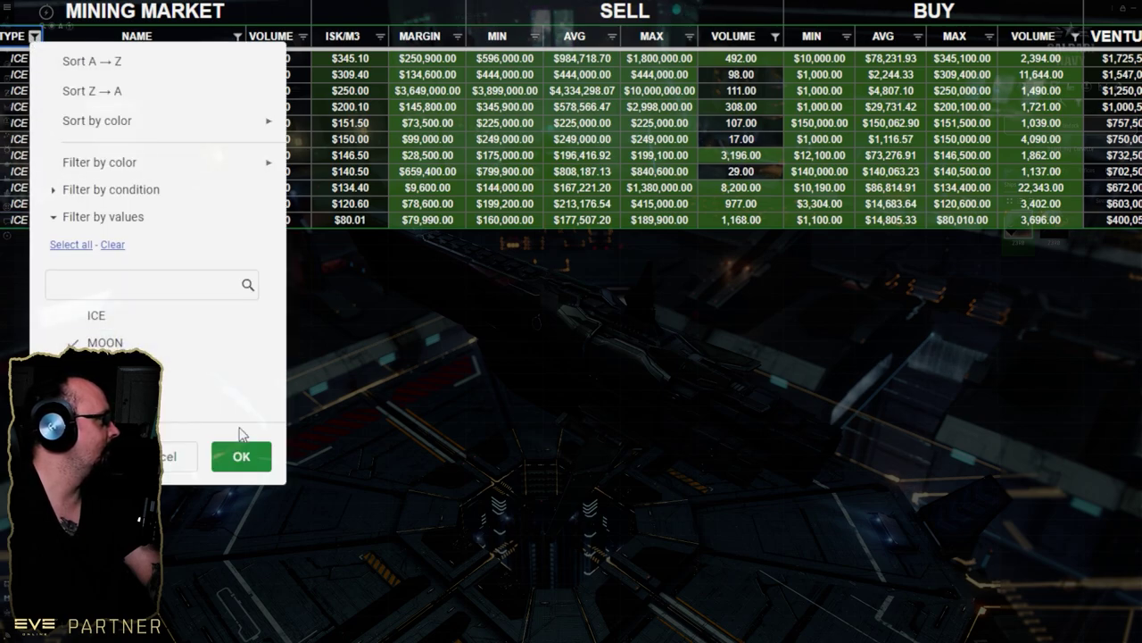
{"action": "left_click", "coordinate": [241, 455]}
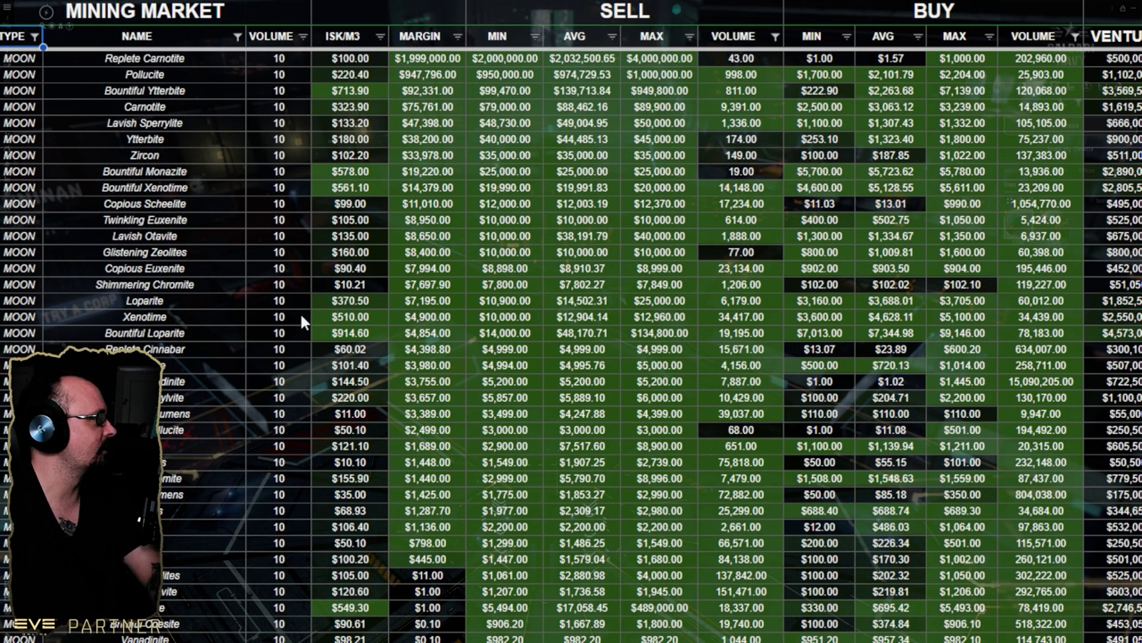
{"action": "left_click", "coordinate": [379, 36]}
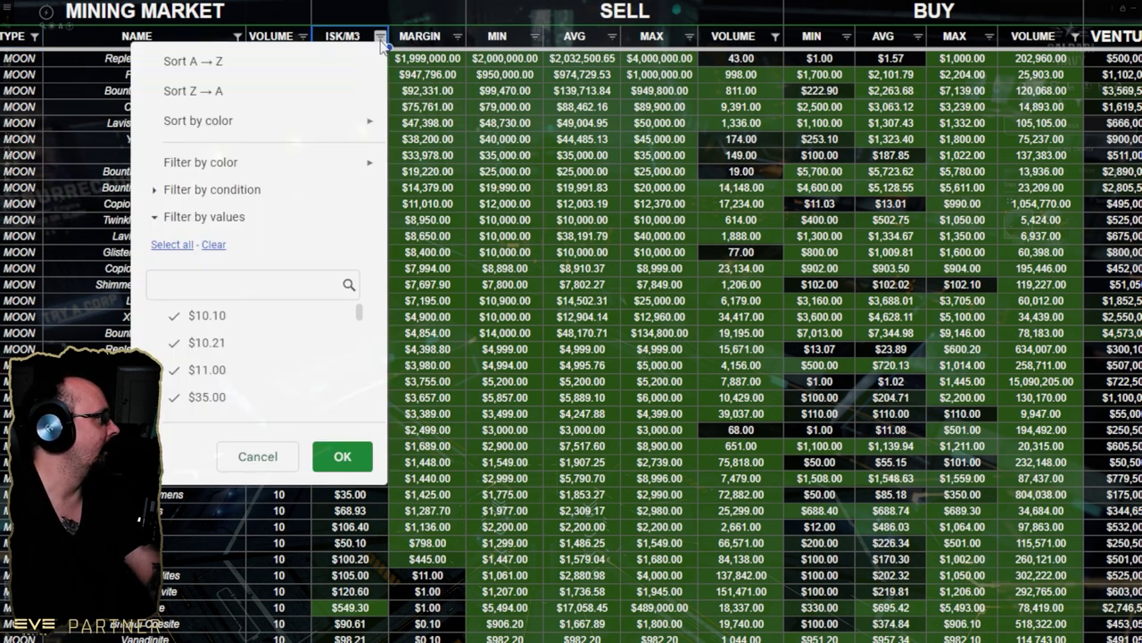
{"action": "left_click", "coordinate": [245, 91]}
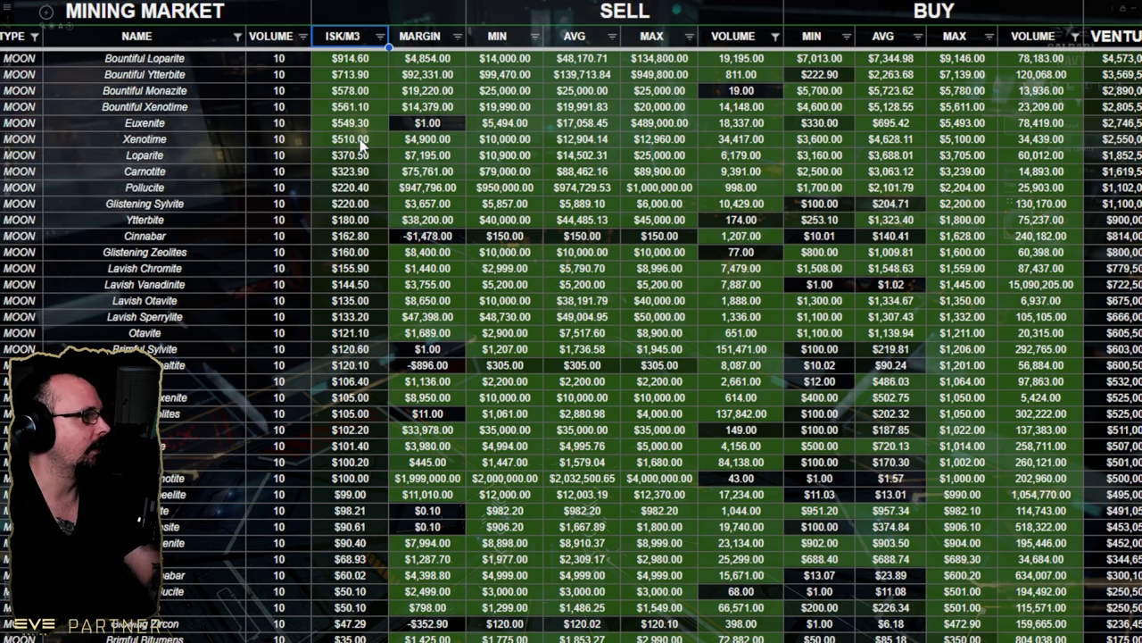
{"action": "left_click", "coordinate": [198, 60]}
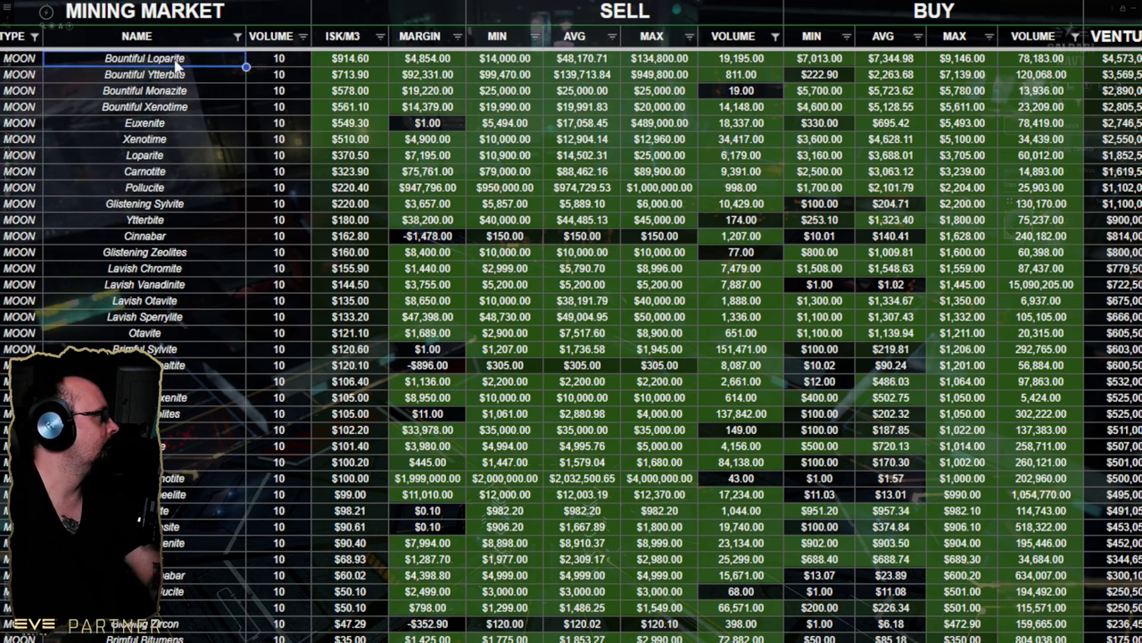
{"action": "key", "text": "Down"}
{"action": "key", "text": "Down"}
{"action": "key", "text": "Down"}
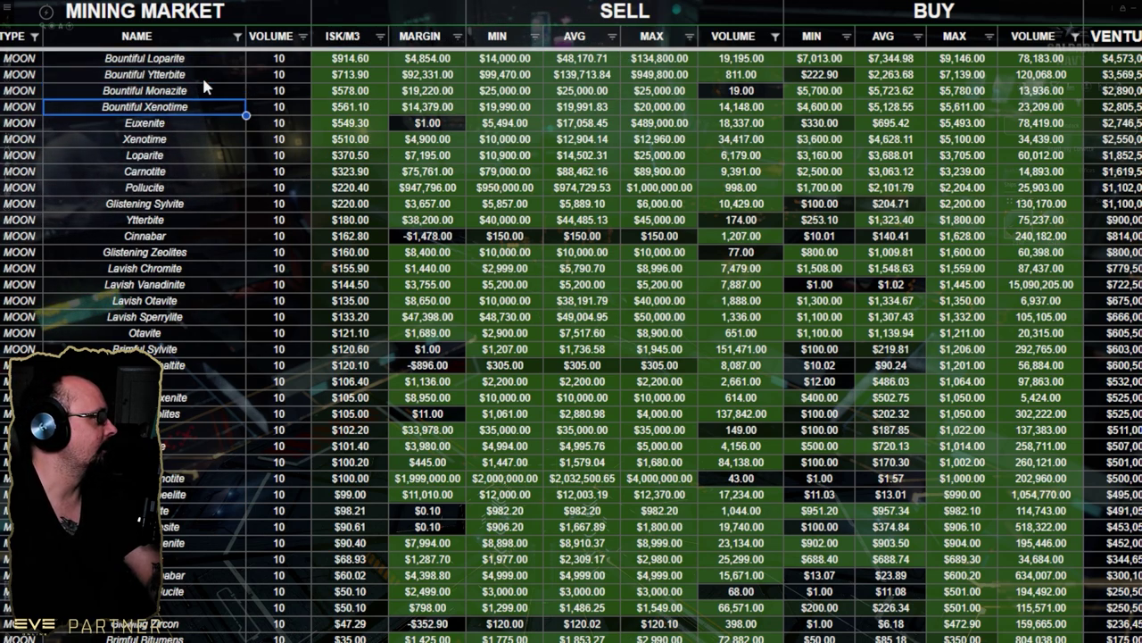
{"action": "key", "text": "Up"}
{"action": "key", "text": "Up"}
{"action": "key", "text": "Down"}
{"action": "key", "text": "Down"}
{"action": "key", "text": "Down"}
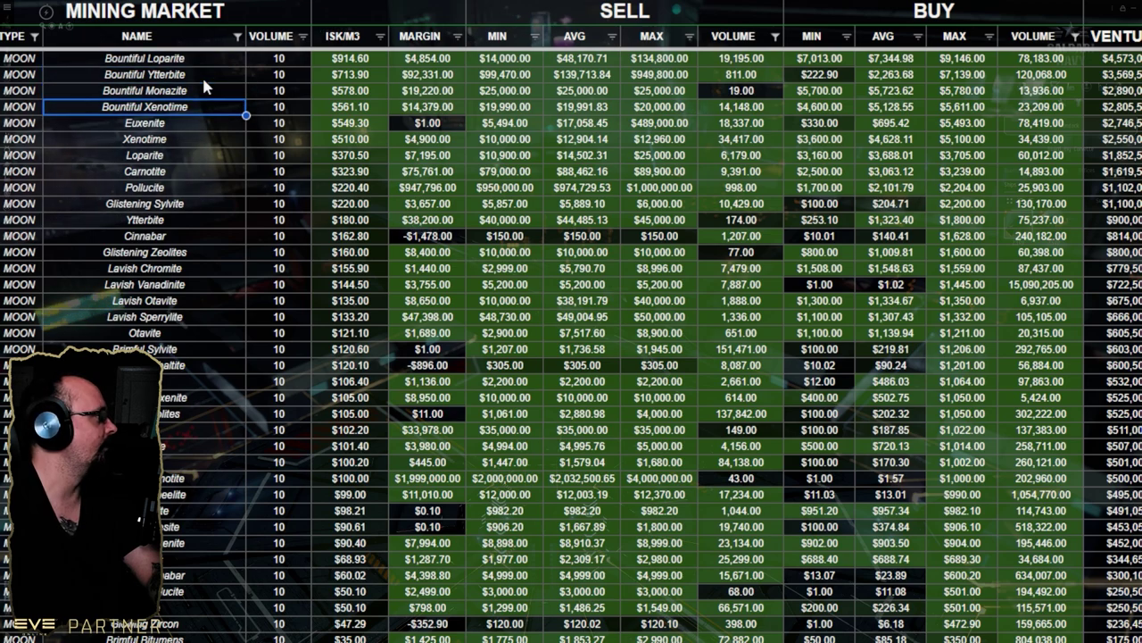
{"action": "key", "text": "Down"}
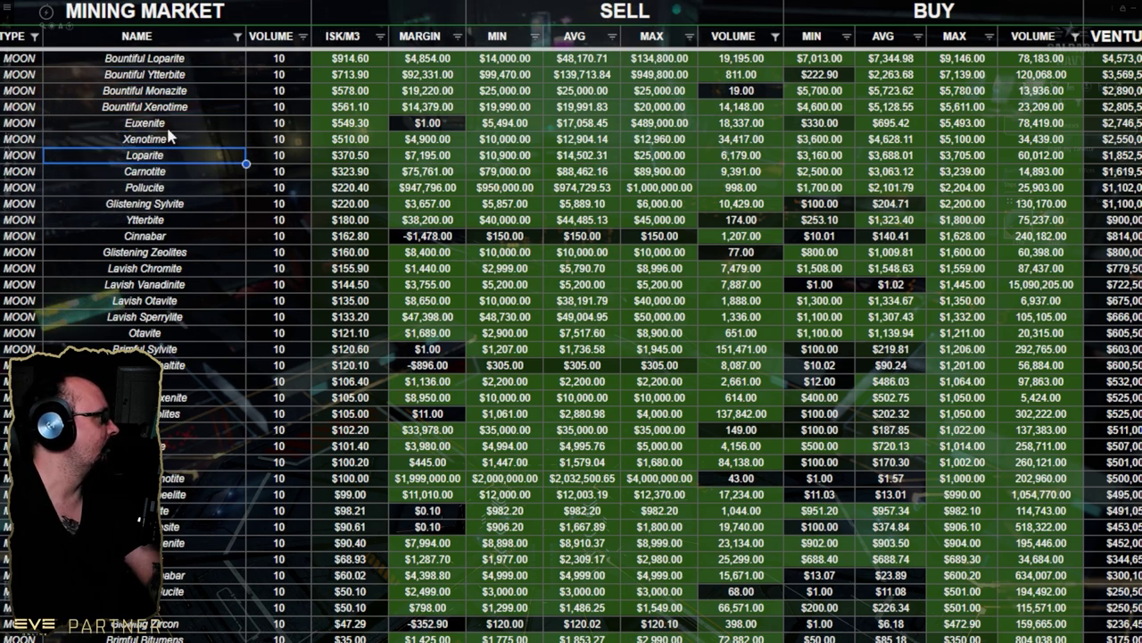
{"action": "scroll", "coordinate": [227, 259], "scroll_direction": "down", "scroll_amount": 3}
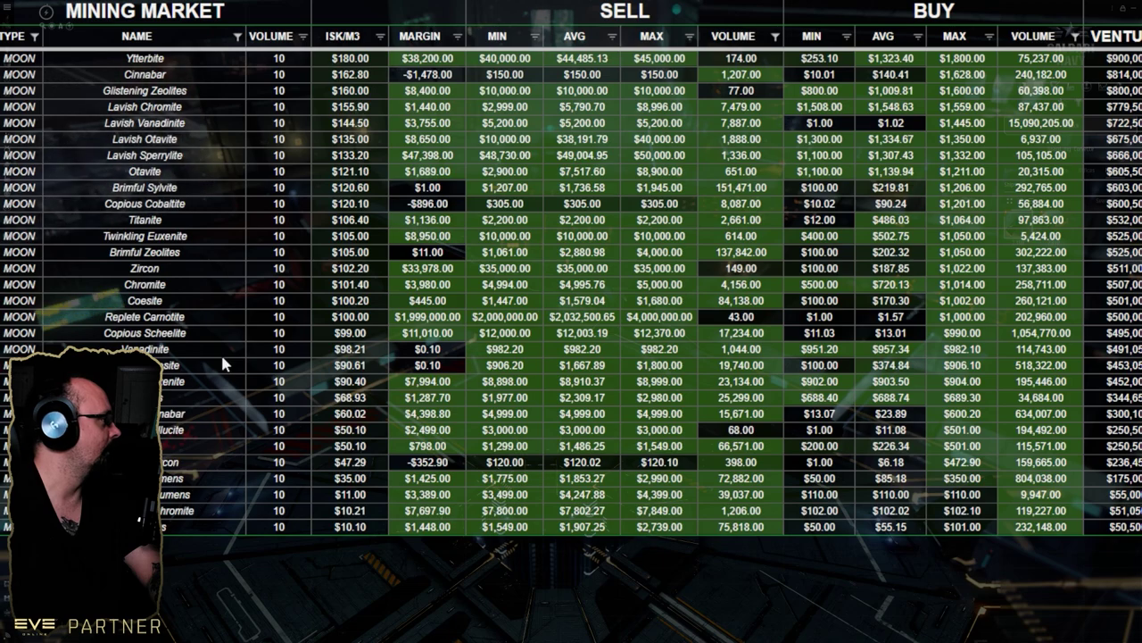
{"action": "scroll", "coordinate": [212, 348], "scroll_direction": "up", "scroll_amount": 3}
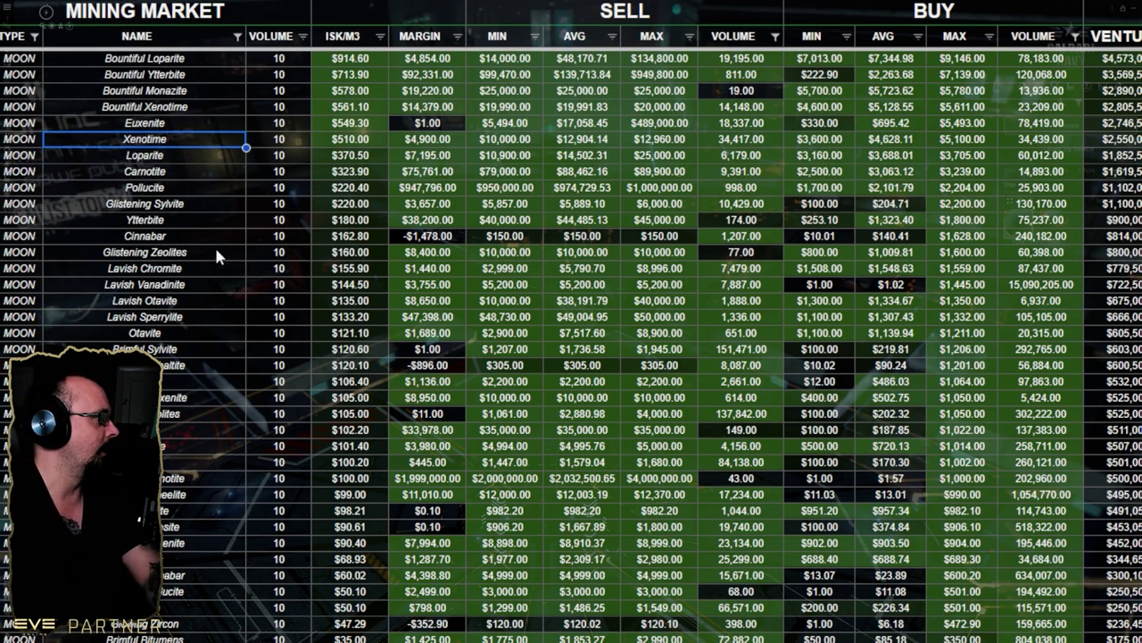
{"action": "scroll", "coordinate": [214, 245], "scroll_direction": "down", "scroll_amount": 3}
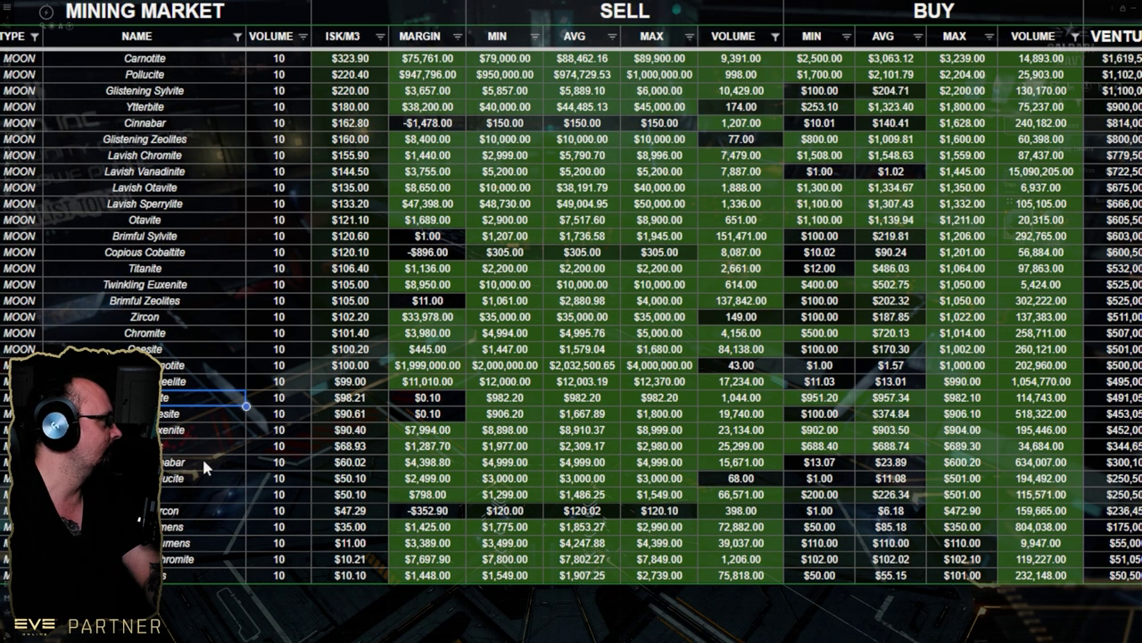
{"action": "key", "text": "Right"}
{"action": "key", "text": "Right"}
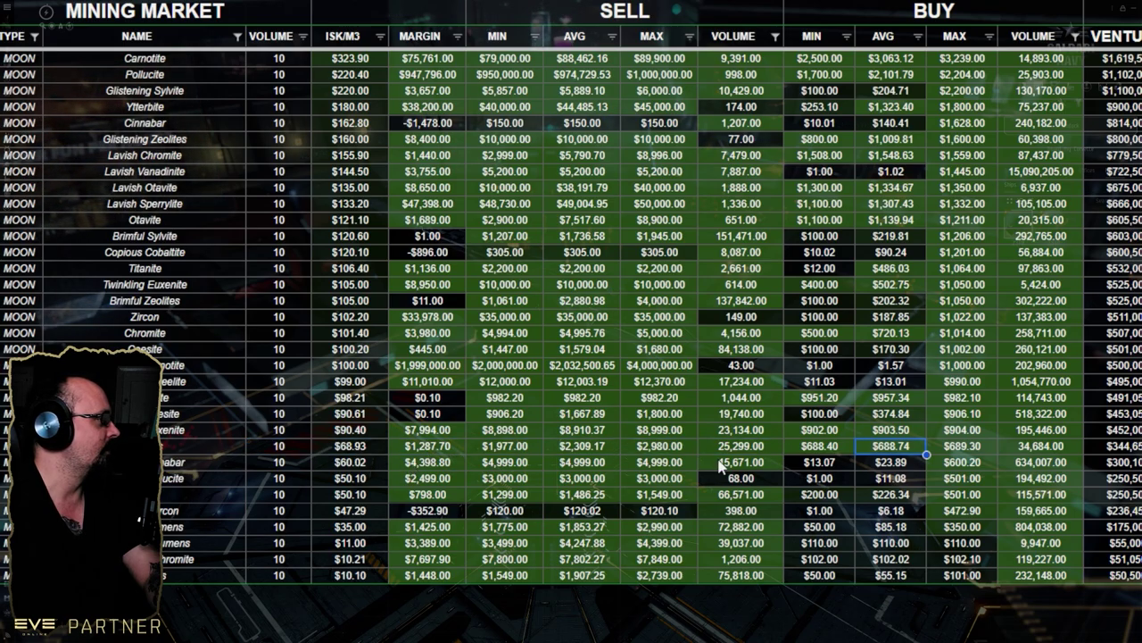
{"action": "key", "text": "Right"}
{"action": "key", "text": "Right"}
{"action": "key", "text": "Right"}
{"action": "key", "text": "Right"}
{"action": "key", "text": "Right"}
{"action": "key", "text": "Right"}
{"action": "key", "text": "Right"}
{"action": "key", "text": "Right"}
{"action": "key", "text": "Right"}
{"action": "key", "text": "Right"}
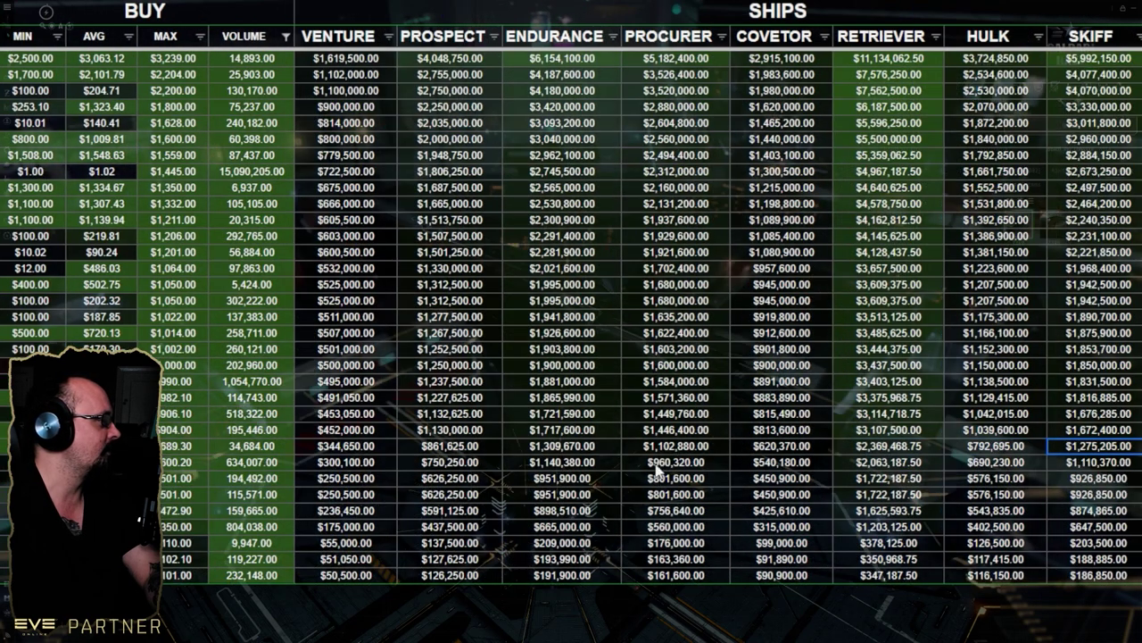
{"action": "key", "text": "Right"}
{"action": "key", "text": "Left"}
{"action": "key", "text": "Left"}
{"action": "key", "text": "Left"}
{"action": "key", "text": "Left"}
{"action": "key", "text": "Left"}
{"action": "key", "text": "Left"}
{"action": "key", "text": "Left"}
{"action": "key", "text": "Left"}
{"action": "key", "text": "Left"}
{"action": "key", "text": "Left"}
{"action": "key", "text": "Left"}
{"action": "key", "text": "Left"}
{"action": "key", "text": "Left"}
{"action": "key", "text": "Left"}
{"action": "key", "text": "Left"}
{"action": "key", "text": "Left"}
{"action": "key", "text": "Left"}
{"action": "key", "text": "Left"}
{"action": "key", "text": "Left"}
{"action": "key", "text": "Left"}
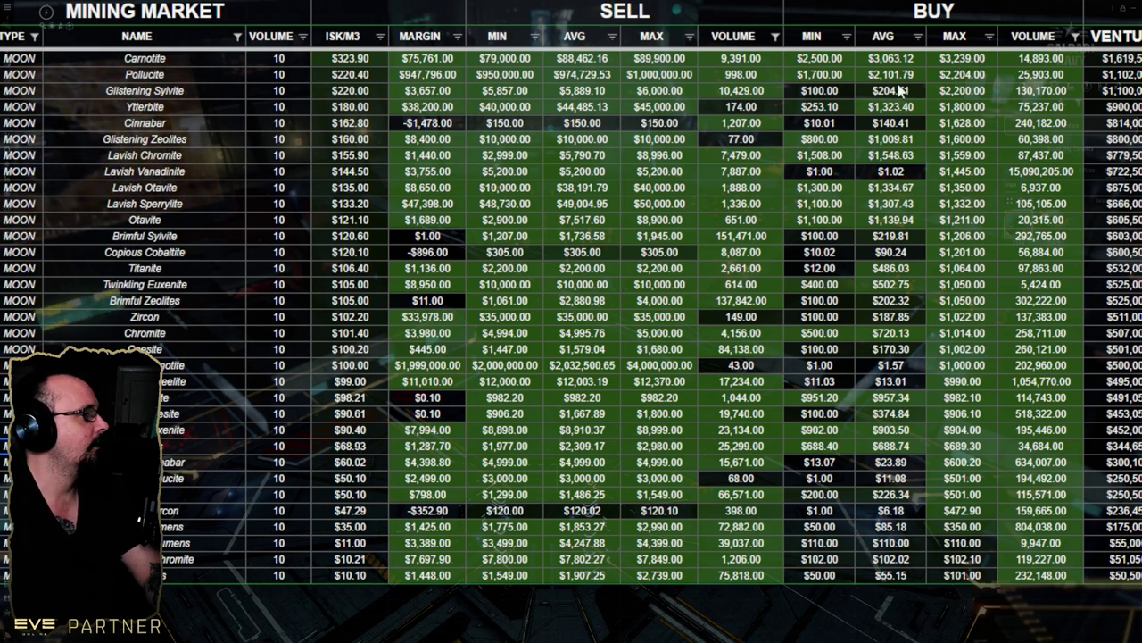
{"action": "left_click", "coordinate": [989, 37]}
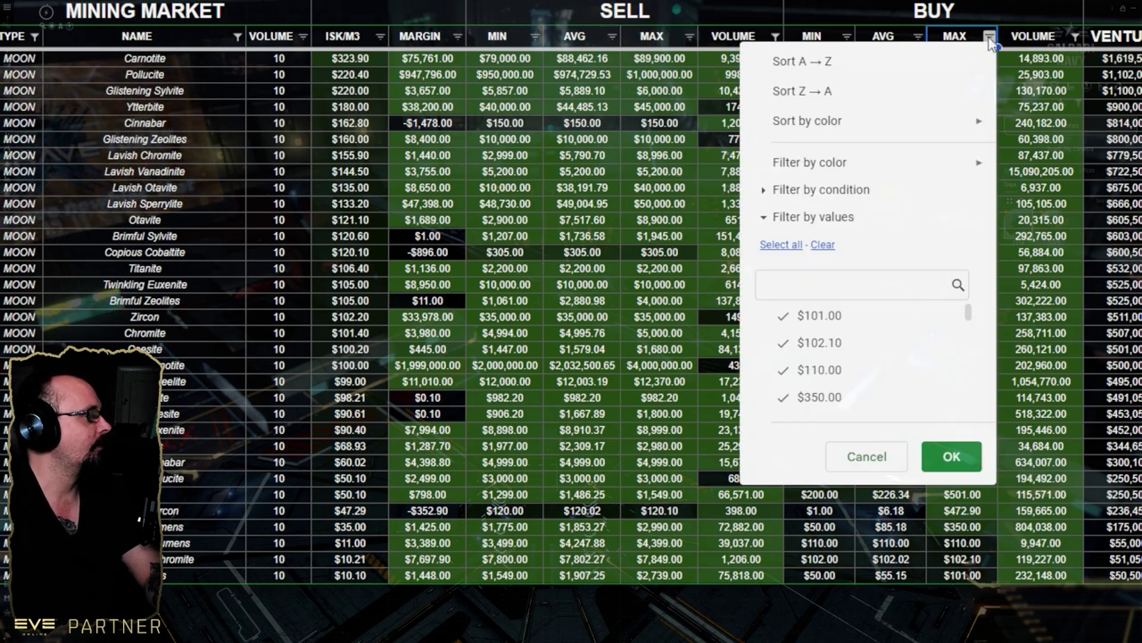
{"action": "left_click", "coordinate": [994, 14]}
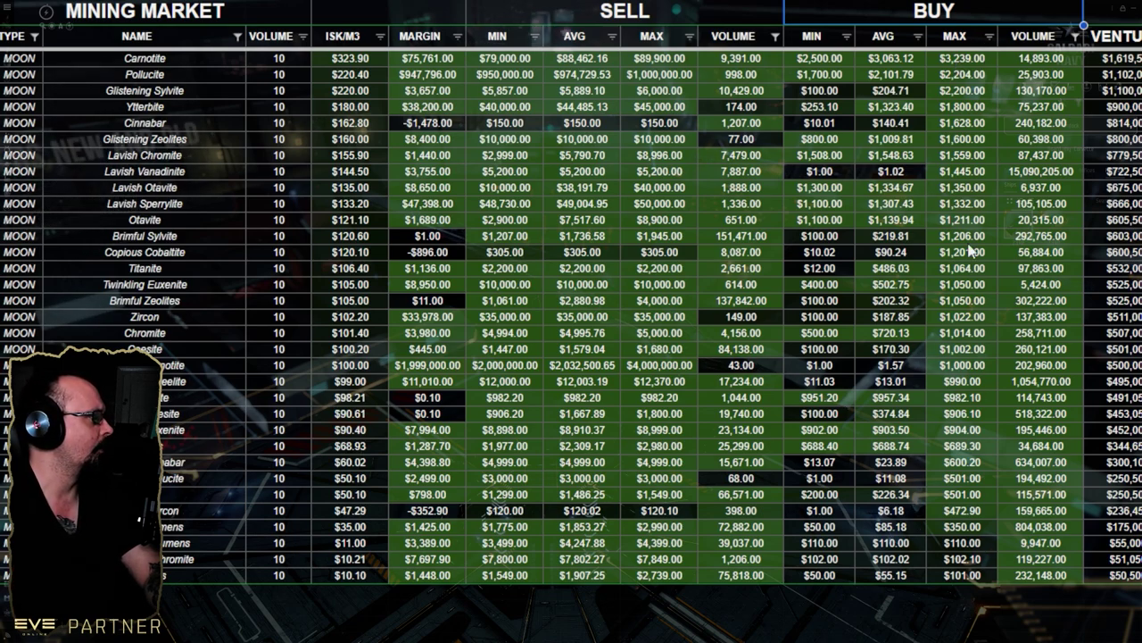
{"action": "scroll", "coordinate": [397, 156], "scroll_direction": "up", "scroll_amount": 3}
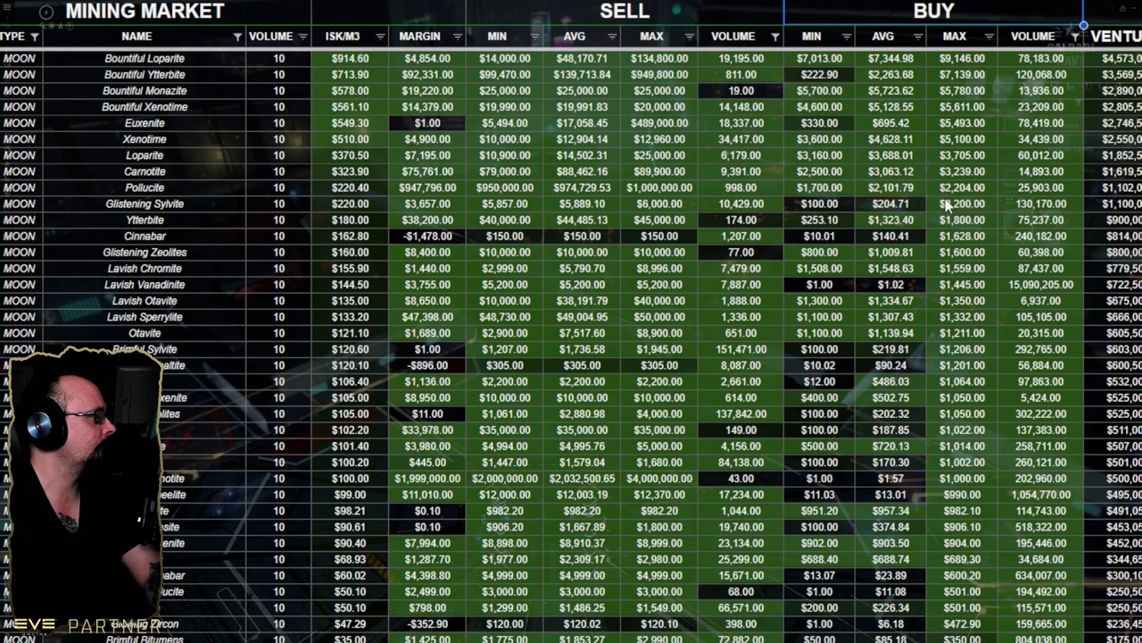
{"action": "scroll", "coordinate": [634, 393], "scroll_direction": "down", "scroll_amount": 3}
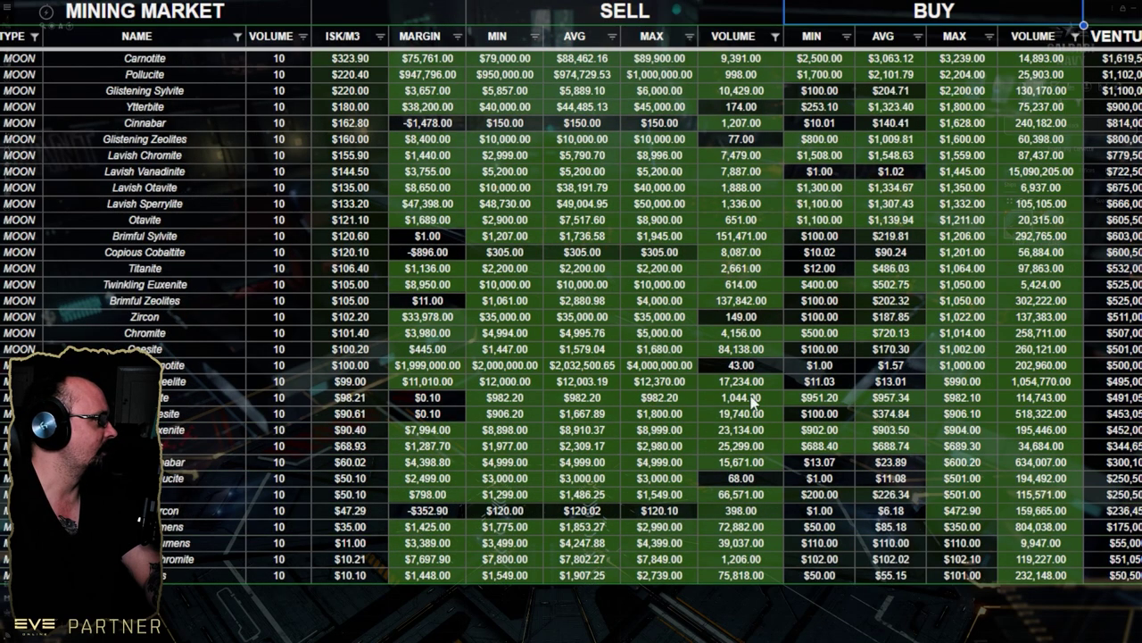
{"action": "scroll", "coordinate": [752, 403], "scroll_direction": "up", "scroll_amount": 3}
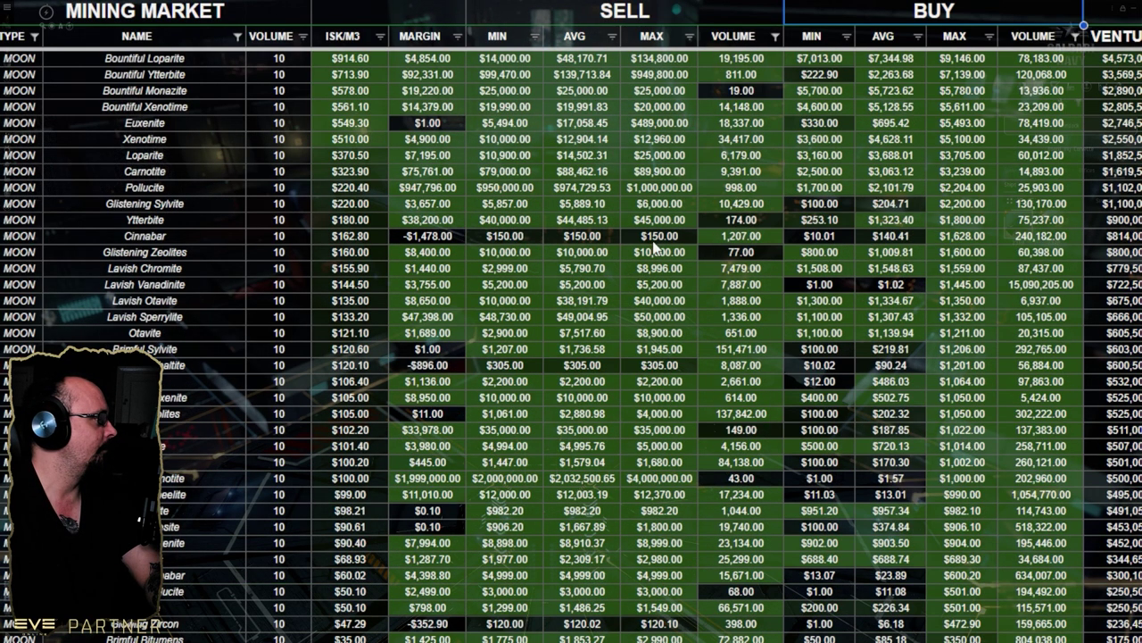
{"action": "key", "text": "Up"}
{"action": "key", "text": "Left"}
{"action": "key", "text": "Left"}
{"action": "key", "text": "Left"}
{"action": "key", "text": "Left"}
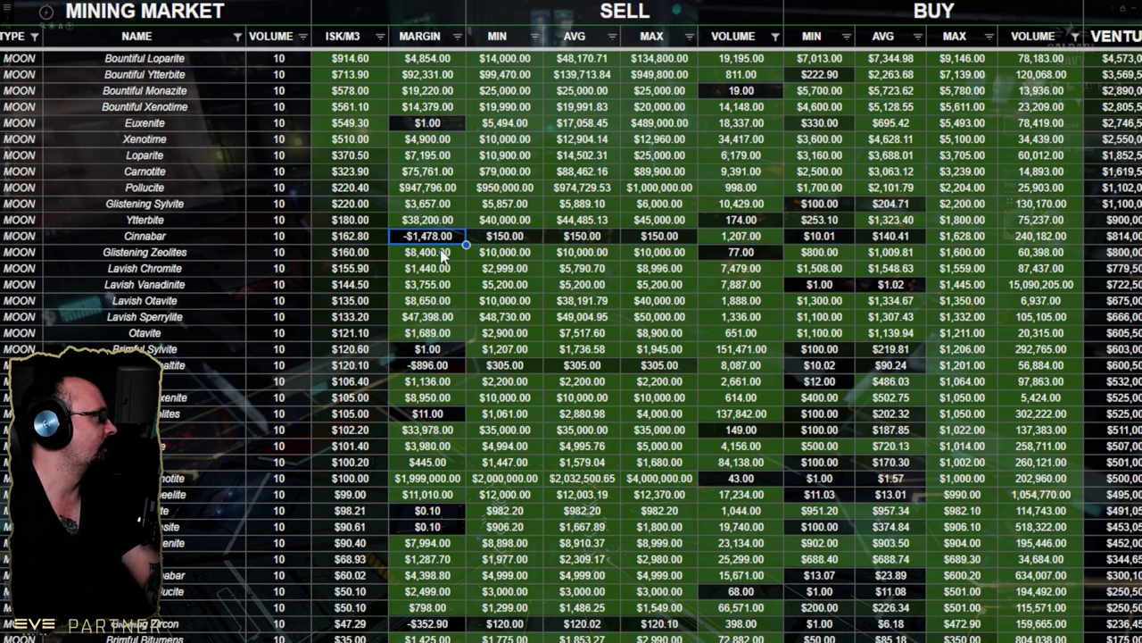
{"action": "key", "text": "Left"}
{"action": "key", "text": "Left"}
{"action": "key", "text": "Left"}
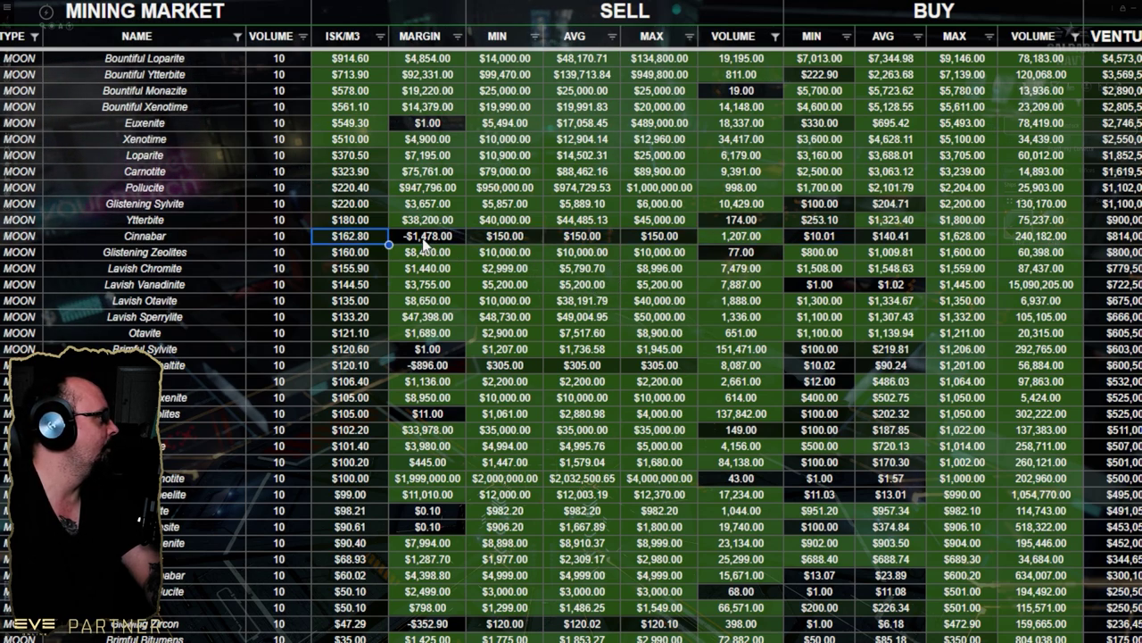
{"action": "key", "text": "Right"}
{"action": "key", "text": "Right"}
{"action": "key", "text": "Right"}
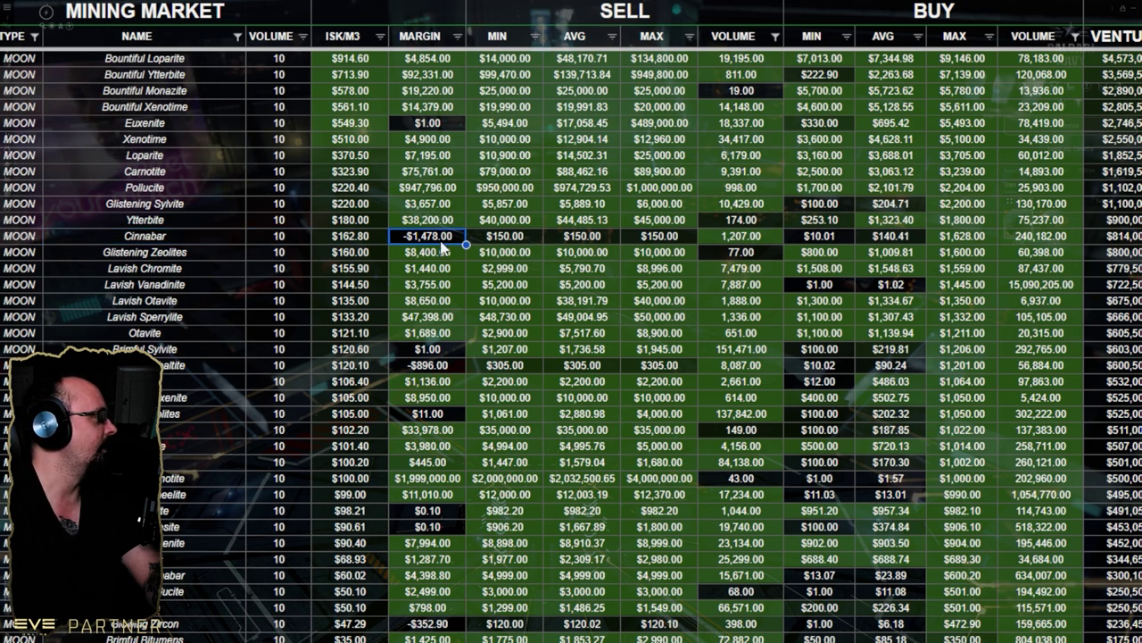
{"action": "key", "text": "Right"}
{"action": "key", "text": "Right"}
{"action": "key", "text": "Right"}
{"action": "key", "text": "Right"}
{"action": "key", "text": "Right"}
{"action": "key", "text": "Right"}
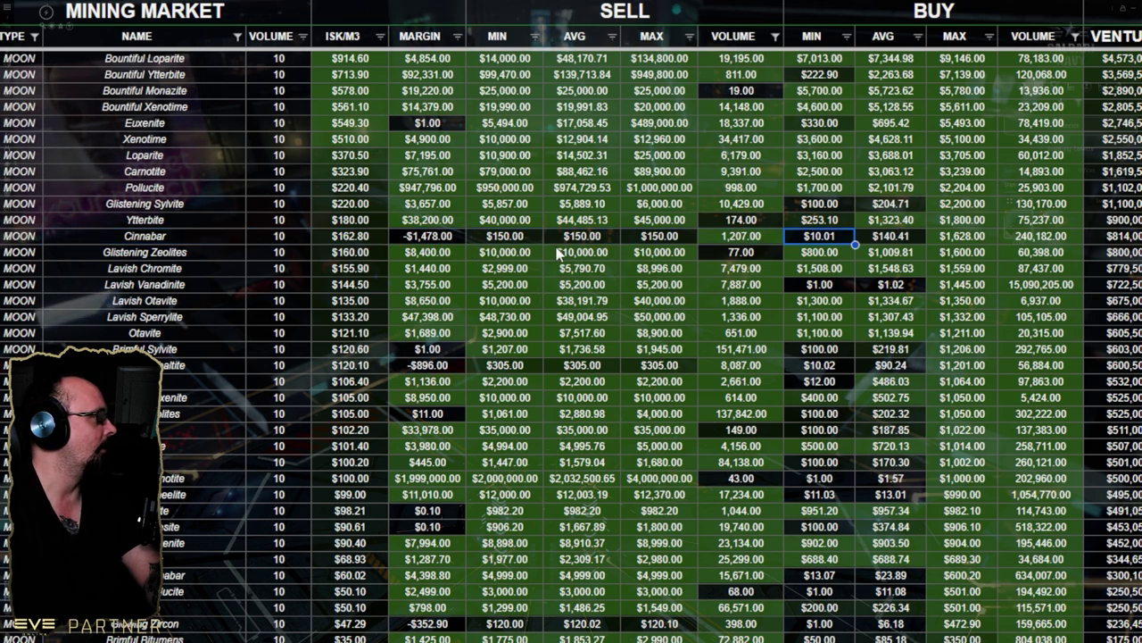
{"action": "key", "text": "Right"}
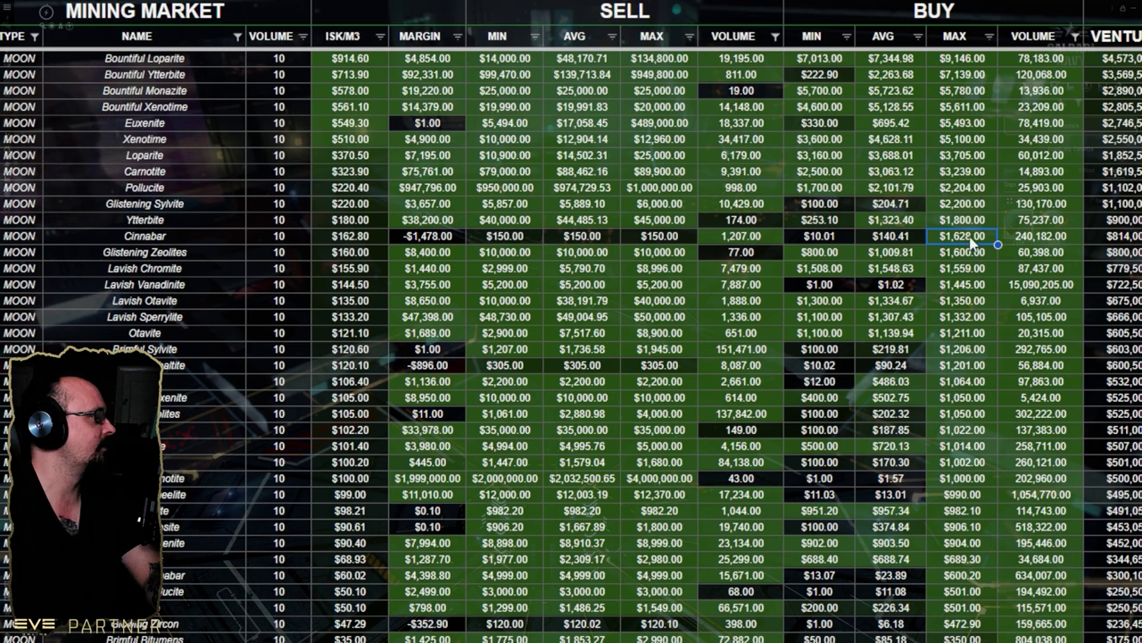
{"action": "key", "text": "Left"}
{"action": "key", "text": "Left"}
{"action": "key", "text": "Left"}
{"action": "key", "text": "Left"}
{"action": "key", "text": "Left"}
{"action": "key", "text": "Left"}
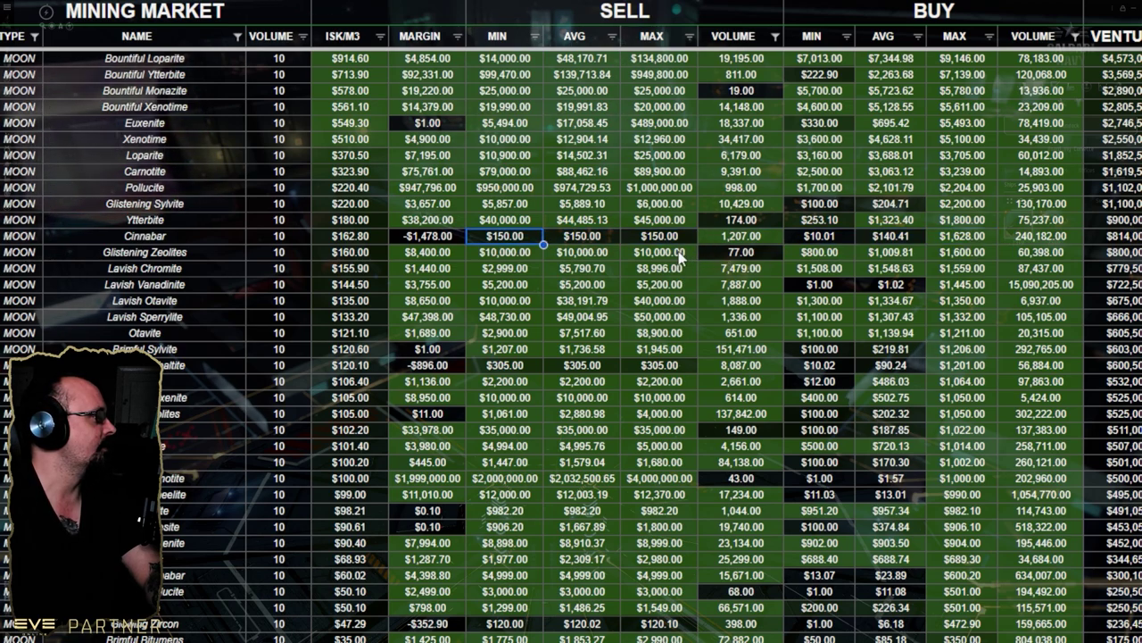
{"action": "key", "text": "Right"}
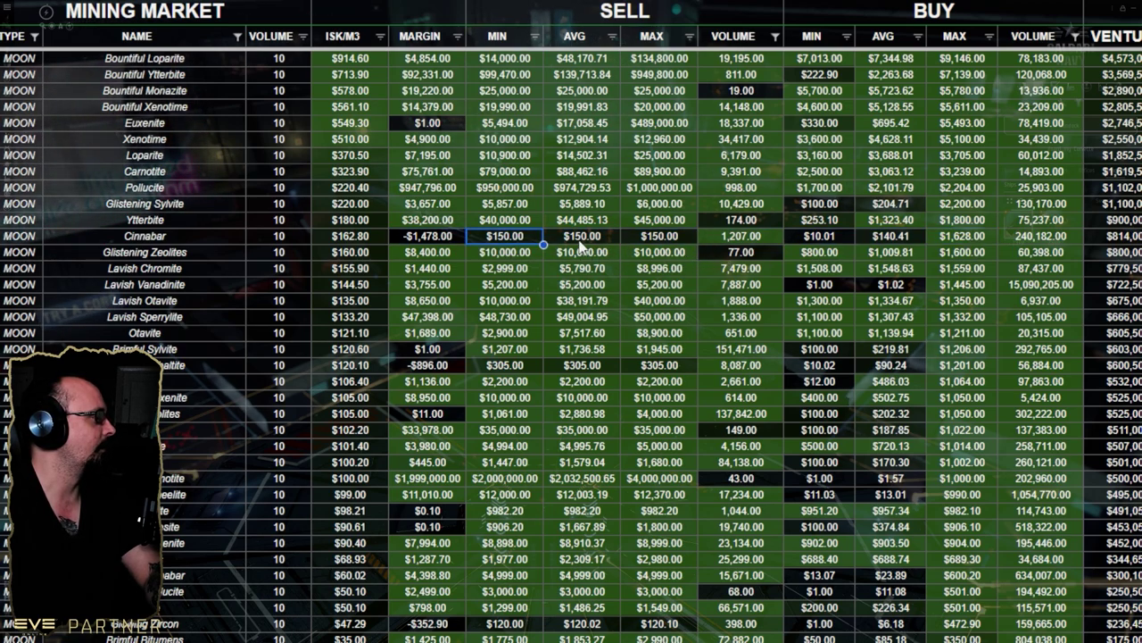
{"action": "key", "text": "Right"}
{"action": "key", "text": "Right"}
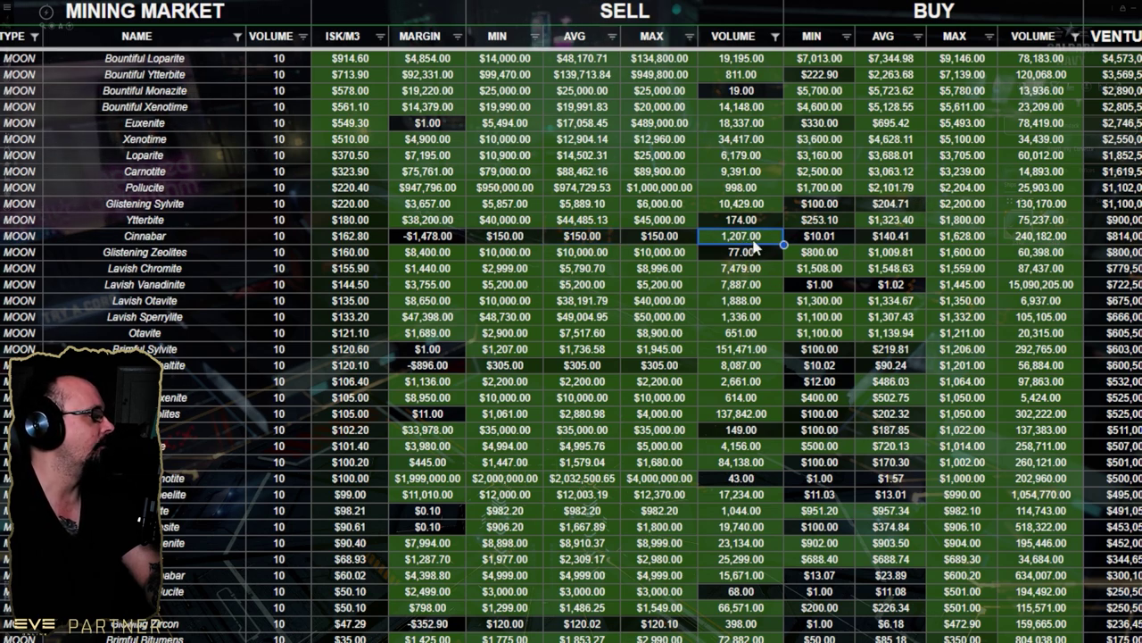
{"action": "key", "text": "Right"}
{"action": "key", "text": "Right"}
{"action": "key", "text": "Right"}
{"action": "key", "text": "Right"}
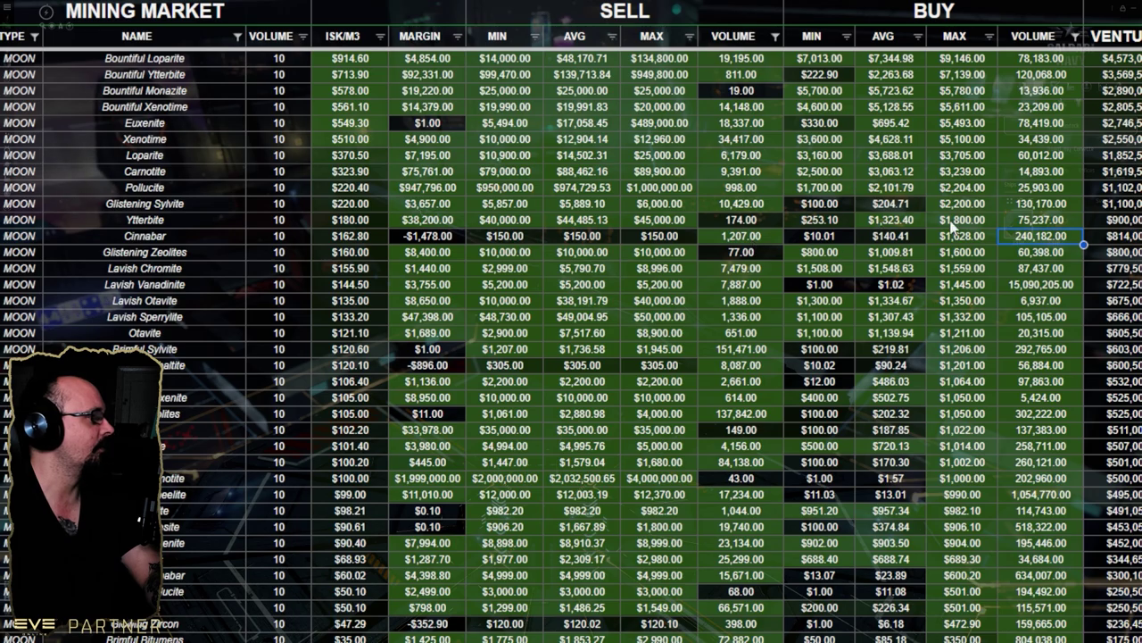
{"action": "key", "text": "Left"}
{"action": "key", "text": "Left"}
{"action": "key", "text": "Left"}
{"action": "key", "text": "Left"}
{"action": "key", "text": "Left"}
{"action": "key", "text": "Left"}
{"action": "key", "text": "Left"}
{"action": "key", "text": "Left"}
{"action": "key", "text": "Left"}
{"action": "key", "text": "Left"}
{"action": "key", "text": "Left"}
{"action": "key", "text": "Left"}
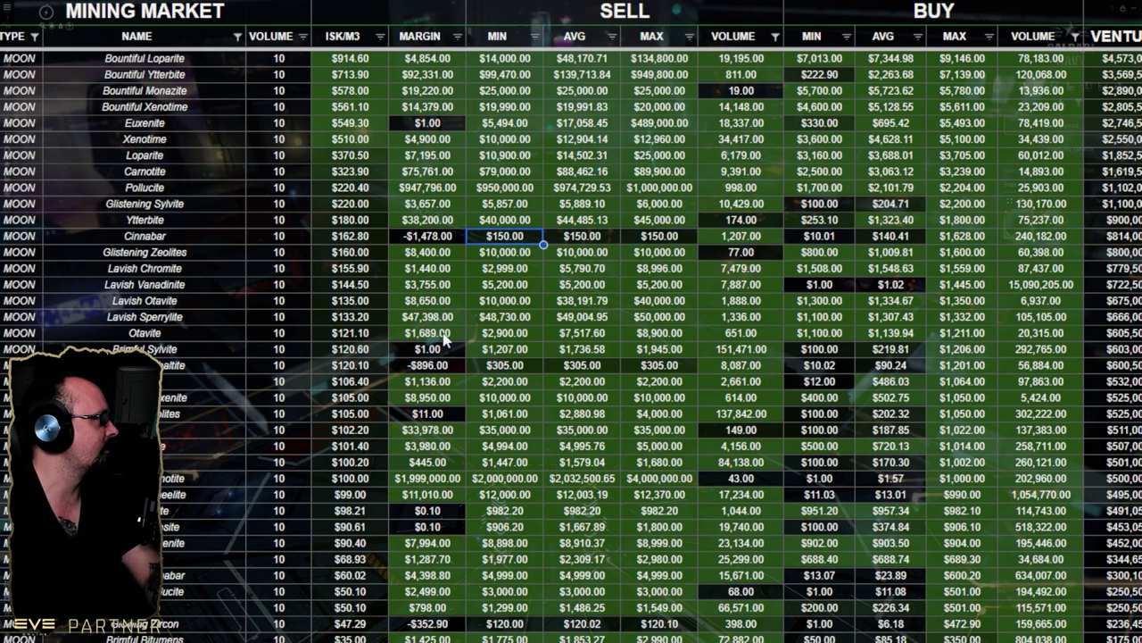
{"action": "scroll", "coordinate": [424, 300], "scroll_direction": "down", "scroll_amount": 10}
{"action": "scroll", "coordinate": [357, 330], "scroll_direction": "up", "scroll_amount": 10}
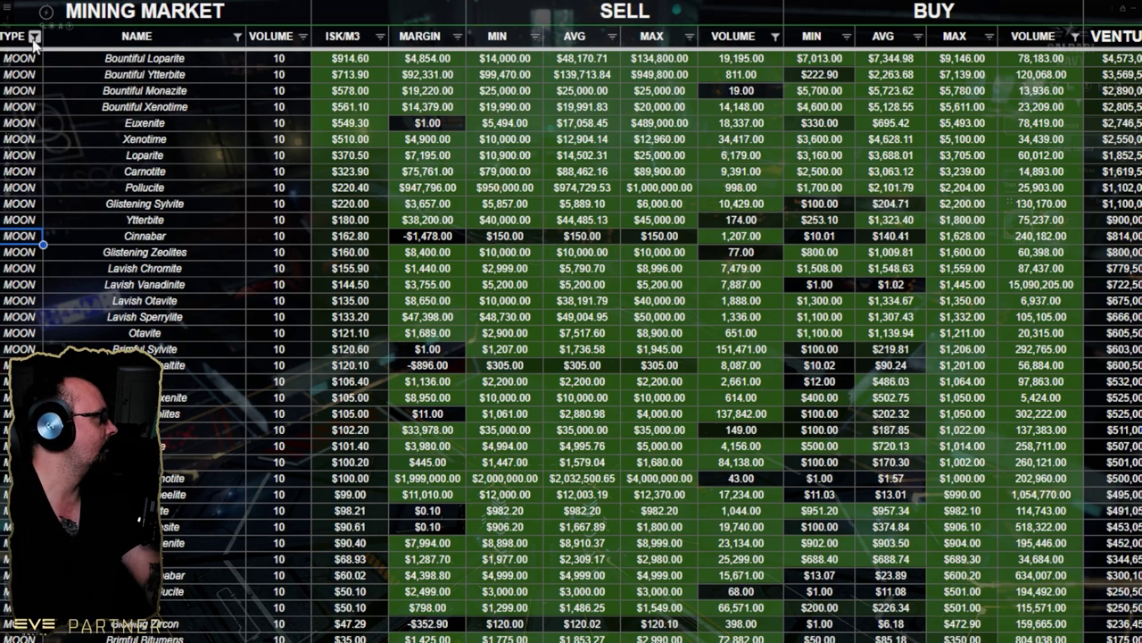
Step: Re-include MOON and ICE in the TYPE filter so every ore type shows
{"action": "left_click", "coordinate": [34, 37]}
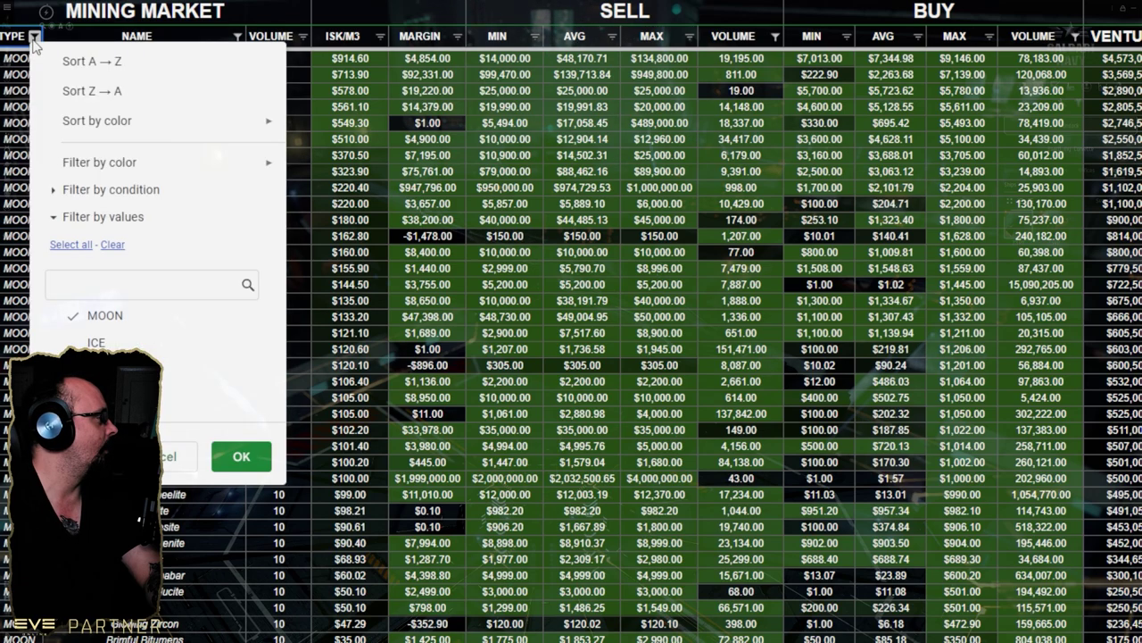
{"action": "left_click", "coordinate": [114, 317]}
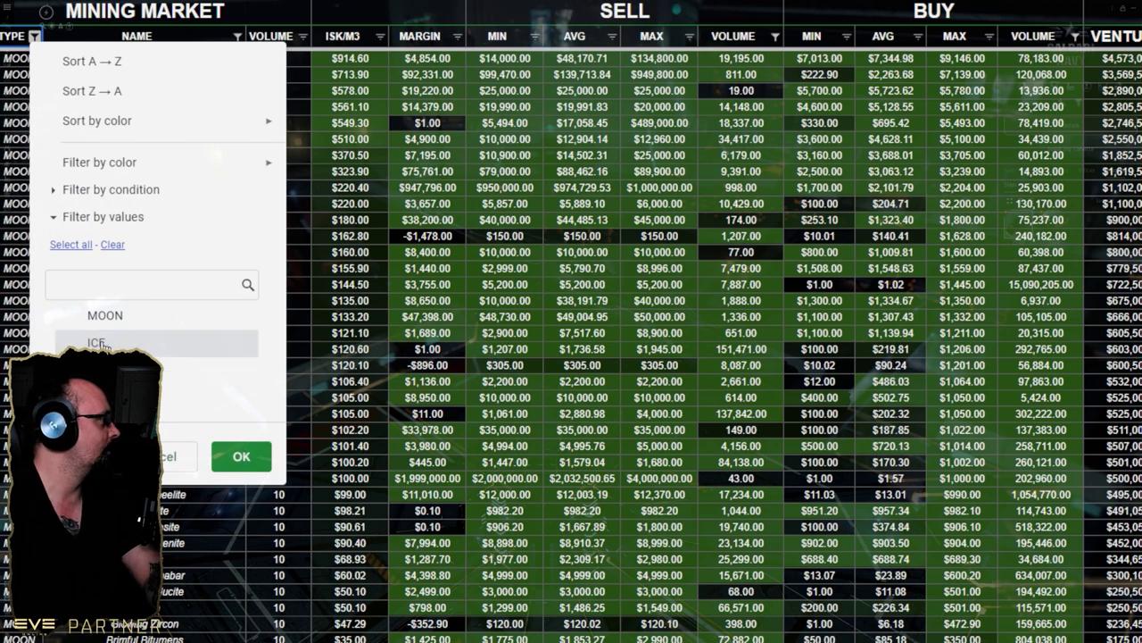
{"action": "left_click", "coordinate": [102, 344]}
{"action": "left_click", "coordinate": [114, 317]}
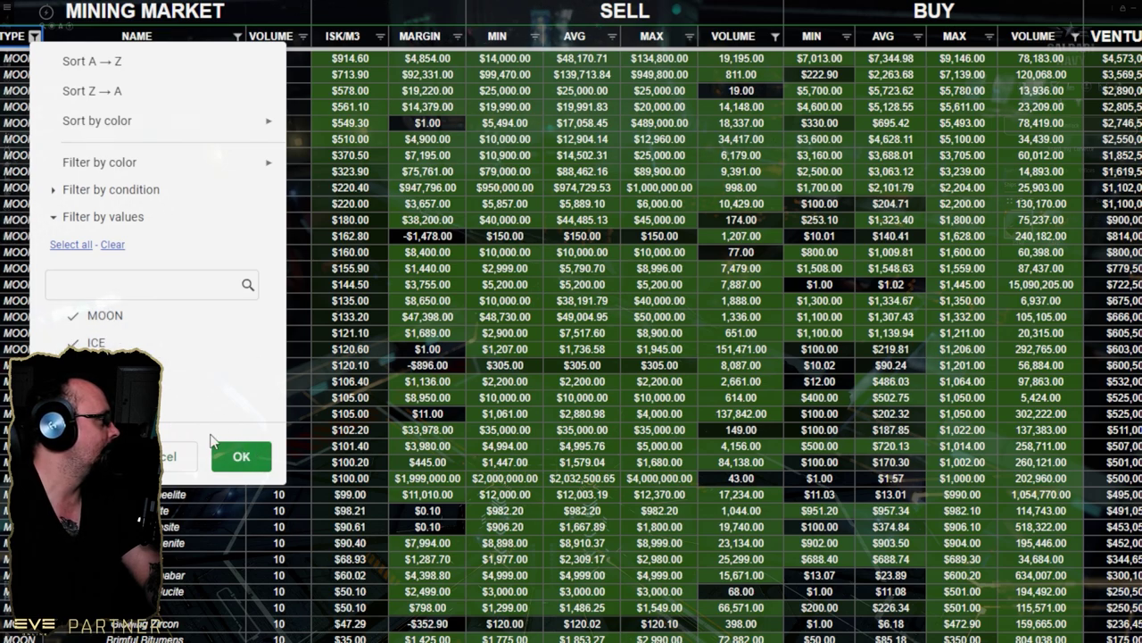
{"action": "left_click", "coordinate": [239, 456]}
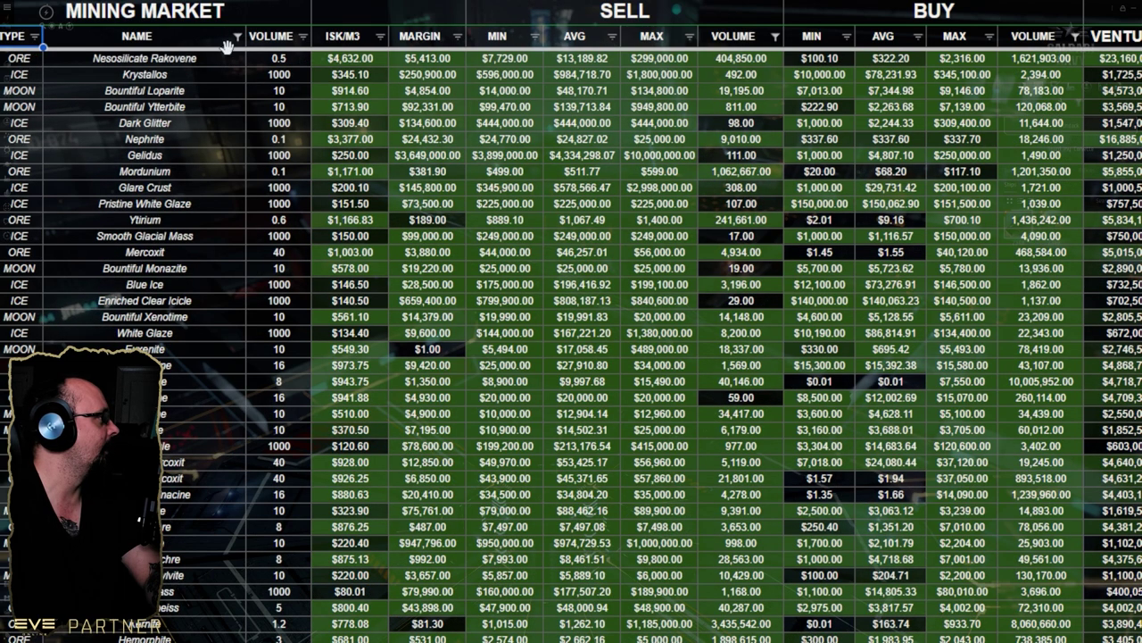
Step: Set the NAME filter to Text contains COMPRESSED, leaving only compressed ores
{"action": "left_click", "coordinate": [236, 36]}
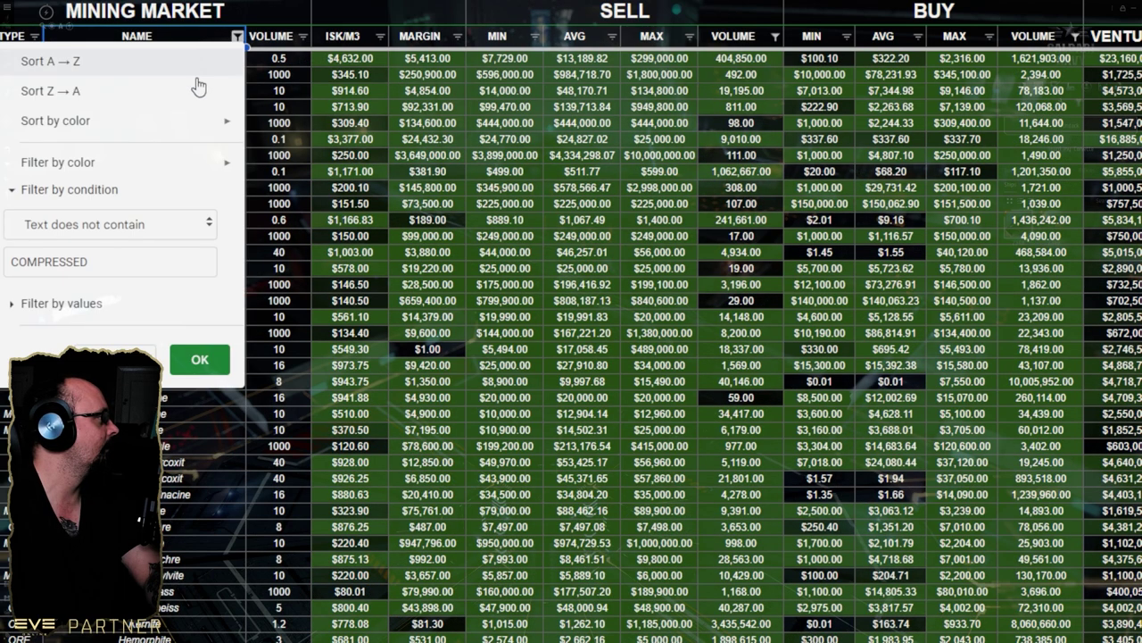
{"action": "left_click", "coordinate": [112, 230]}
{"action": "left_click", "coordinate": [117, 200]}
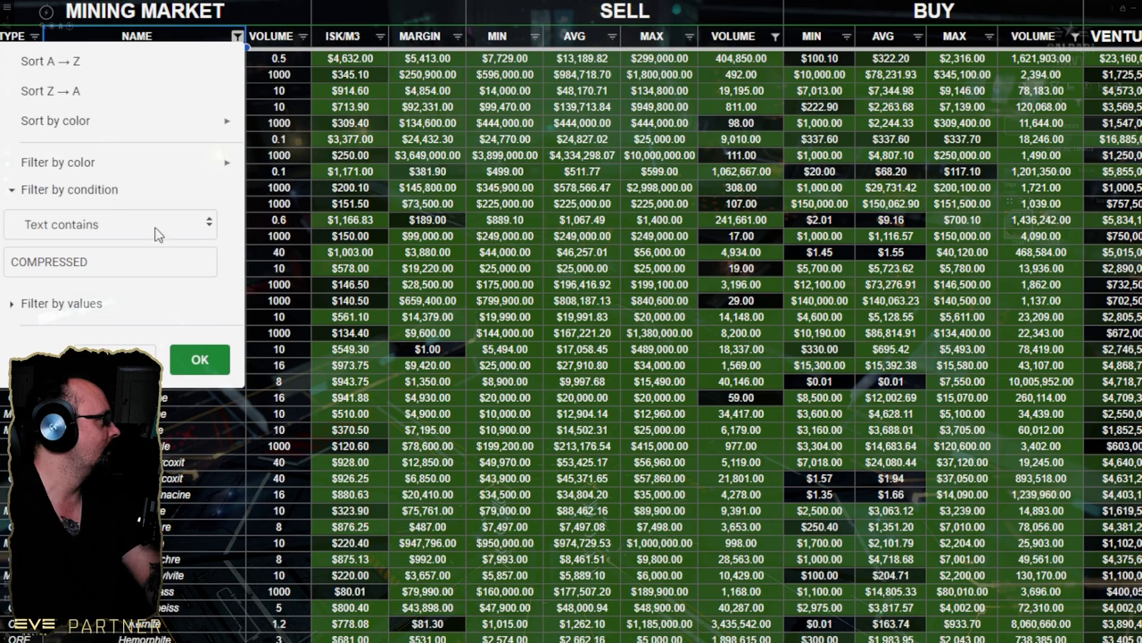
{"action": "left_click", "coordinate": [200, 359]}
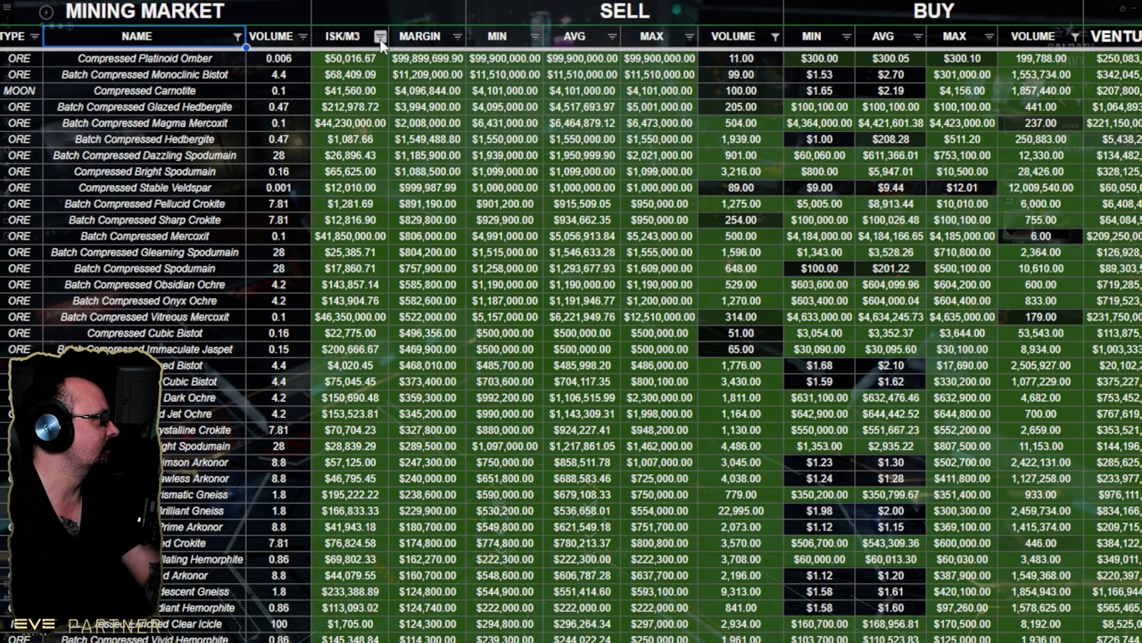
{"action": "scroll", "coordinate": [268, 179], "scroll_direction": "down", "scroll_amount": 10}
{"action": "scroll", "coordinate": [179, 285], "scroll_direction": "up", "scroll_amount": 15}
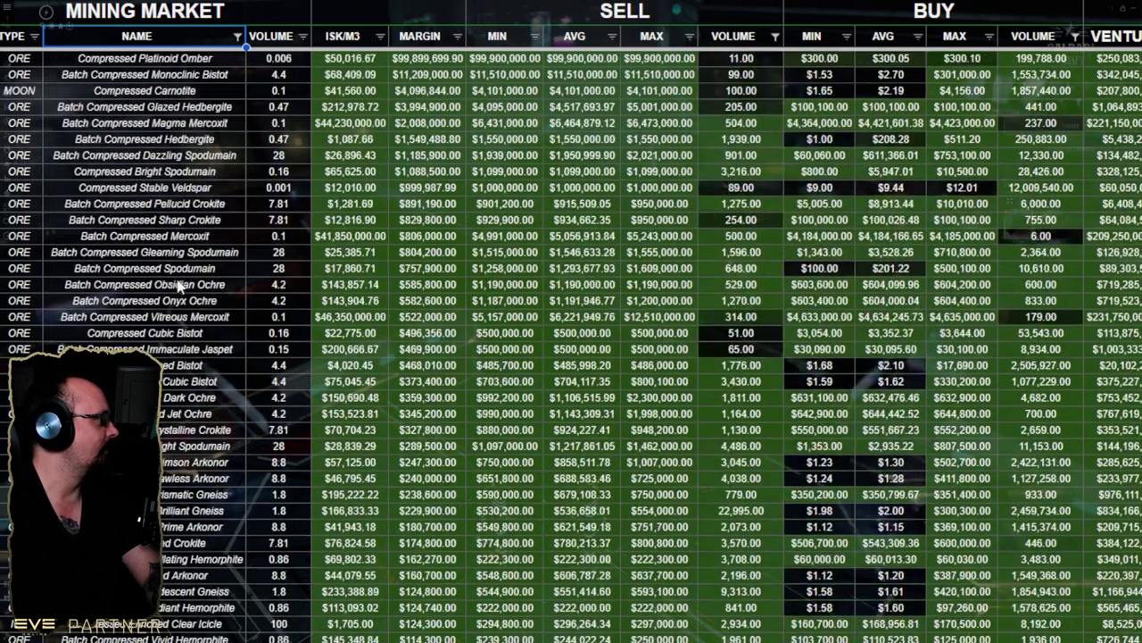
{"action": "left_click", "coordinate": [381, 37]}
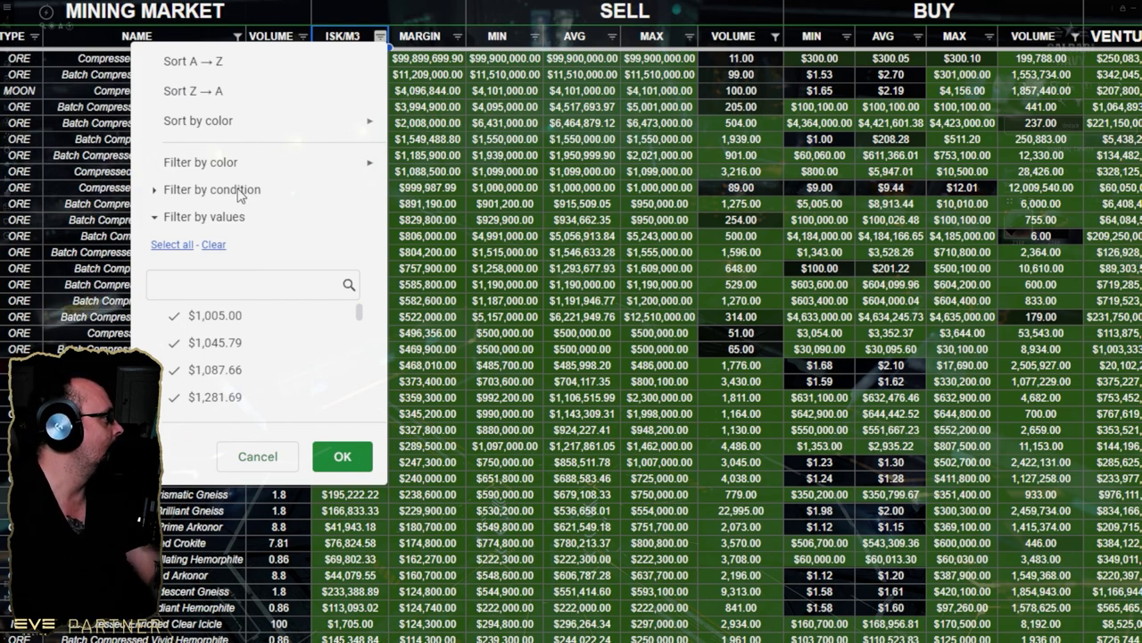
{"action": "left_click", "coordinate": [252, 191]}
{"action": "left_click", "coordinate": [259, 224]}
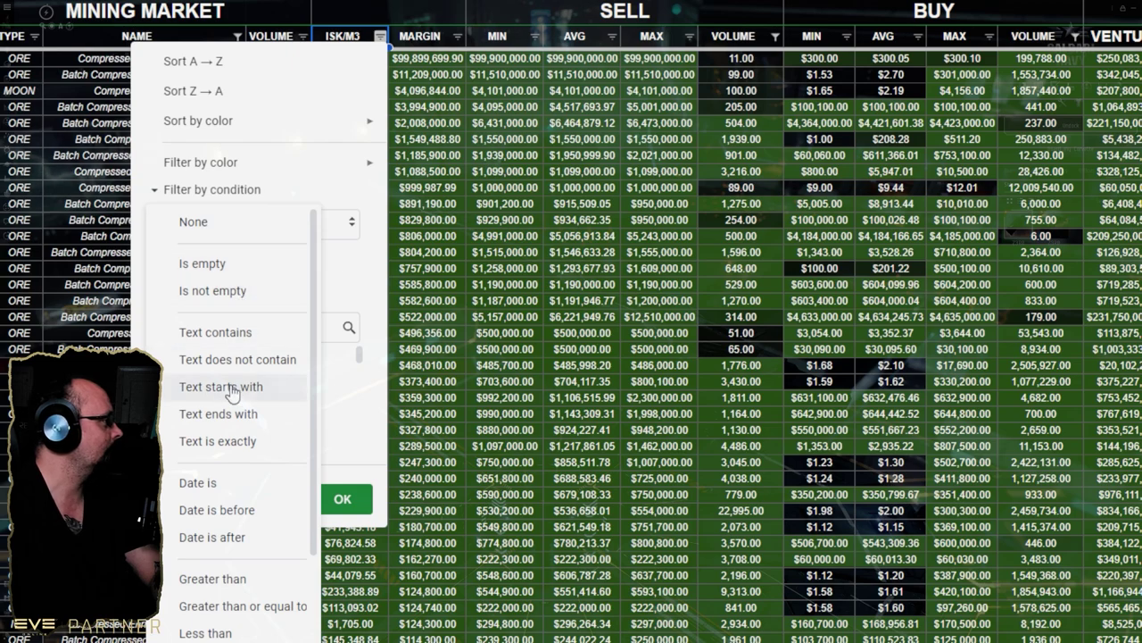
{"action": "left_click", "coordinate": [323, 187]}
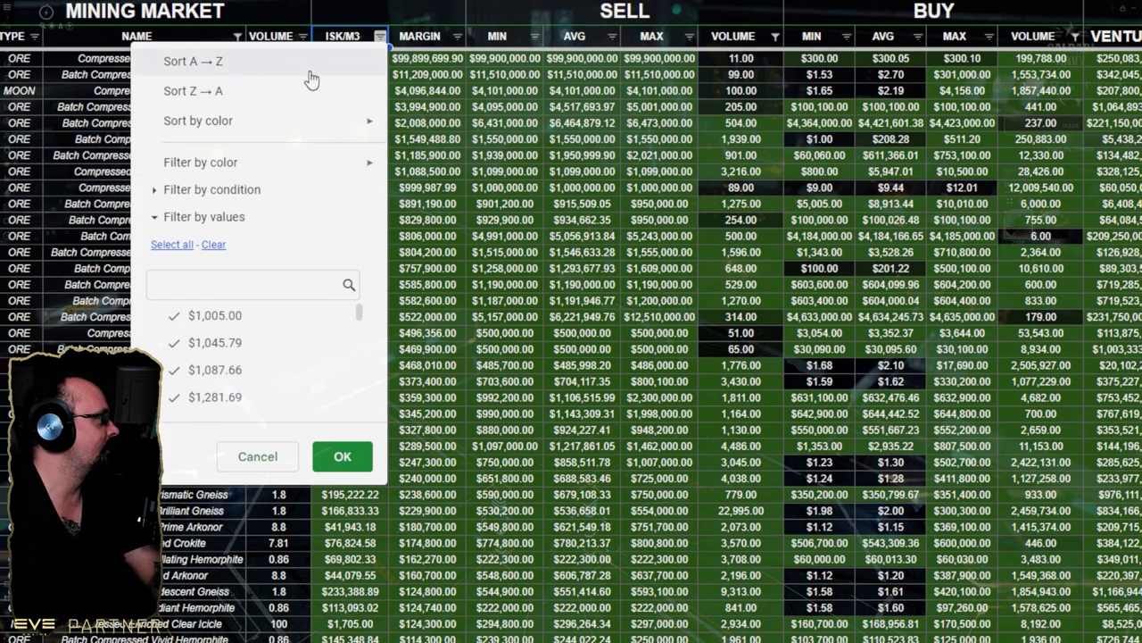
{"action": "left_click", "coordinate": [222, 189]}
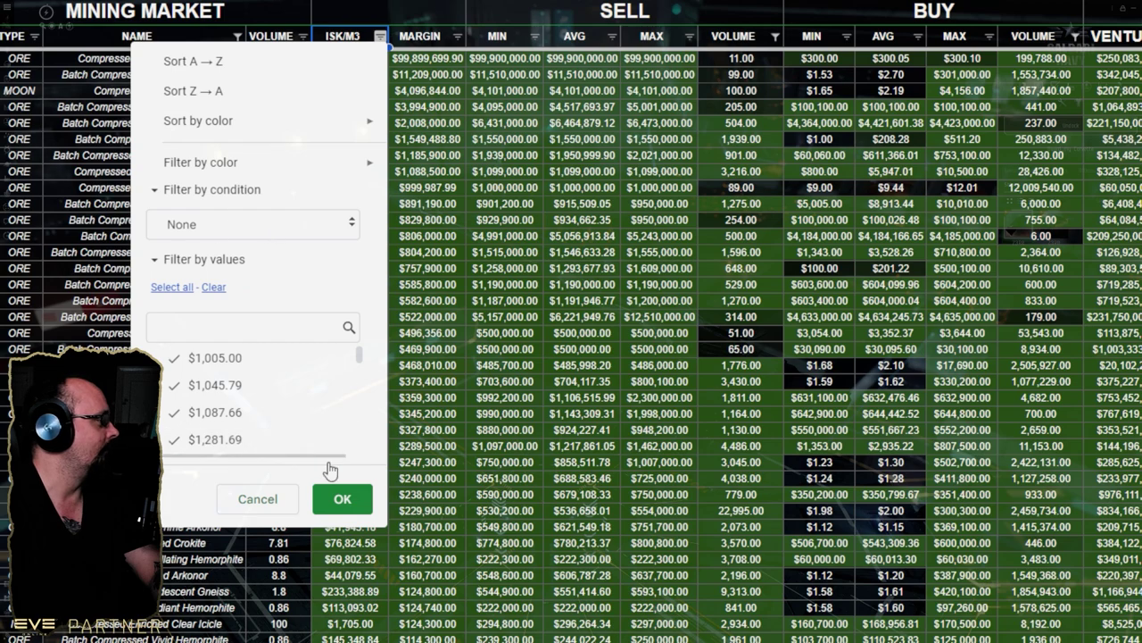
{"action": "left_click", "coordinate": [266, 500]}
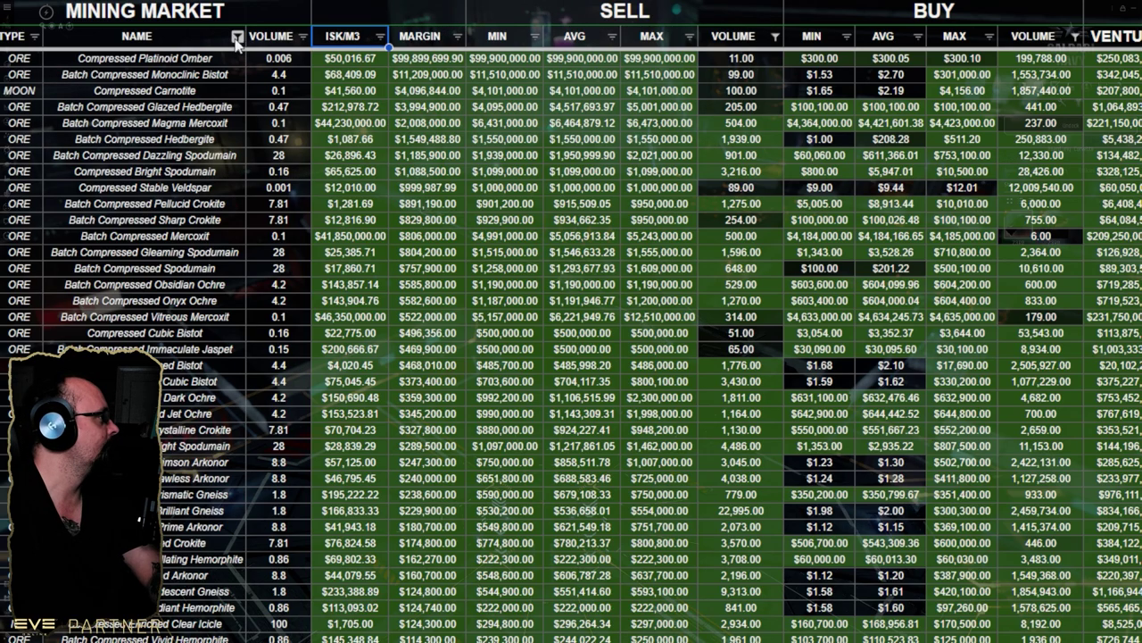
{"action": "left_click", "coordinate": [380, 36]}
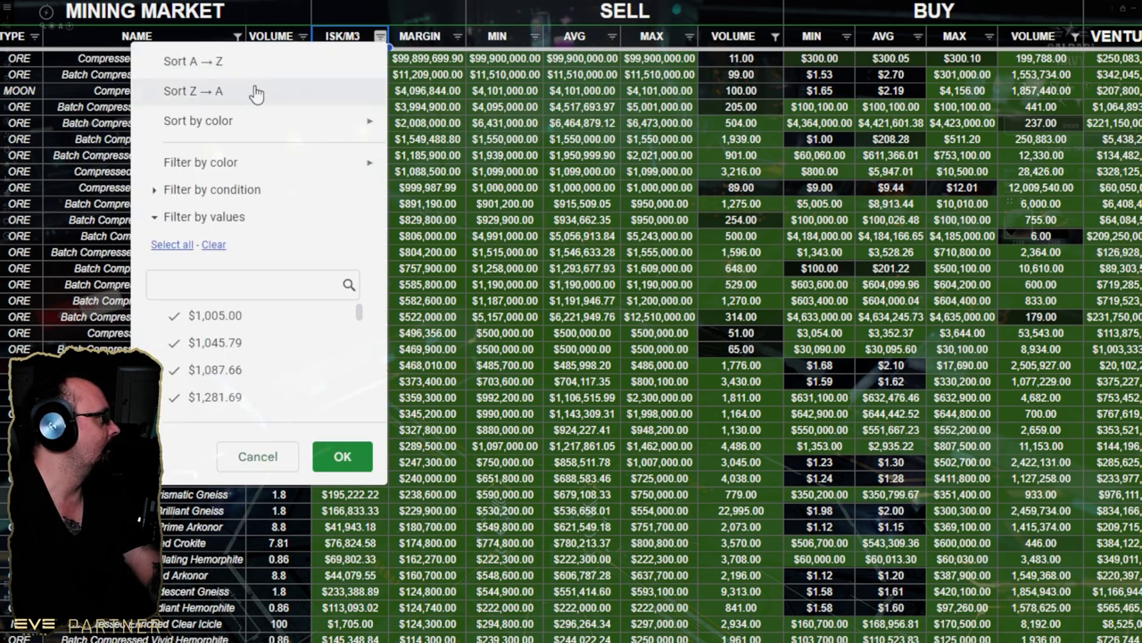
Step: Sort the compressed ores Z→A by ISK/M3, topped by Batch Compressed Vitreous Mercoxit at $46,350,000.00
{"action": "left_click", "coordinate": [255, 87]}
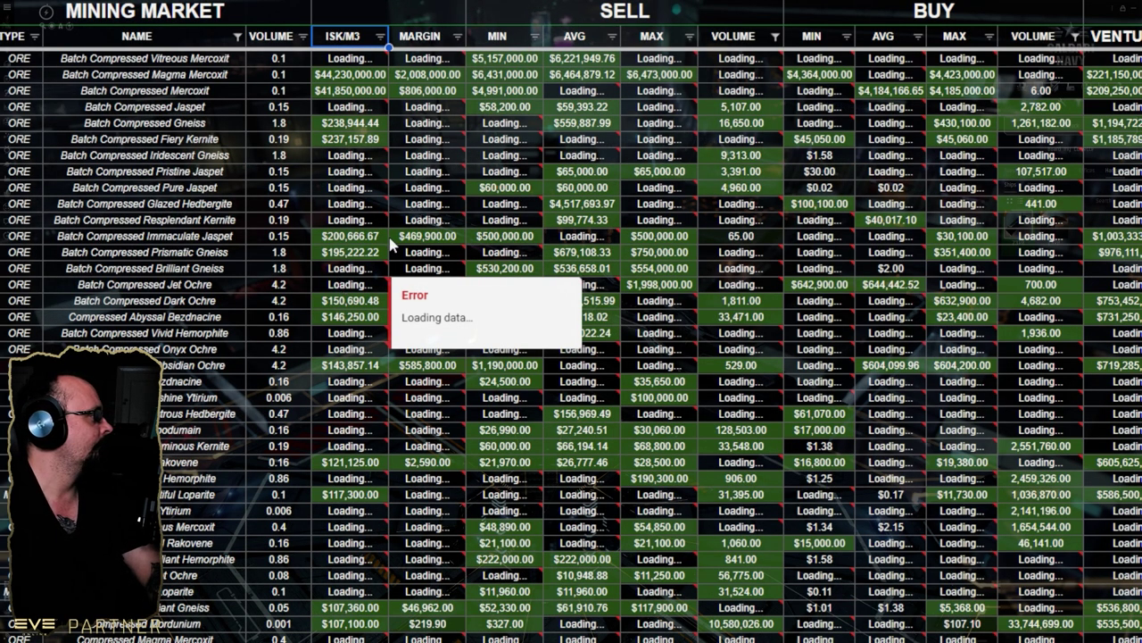
{"action": "scroll", "coordinate": [374, 286], "scroll_direction": "down", "scroll_amount": 10}
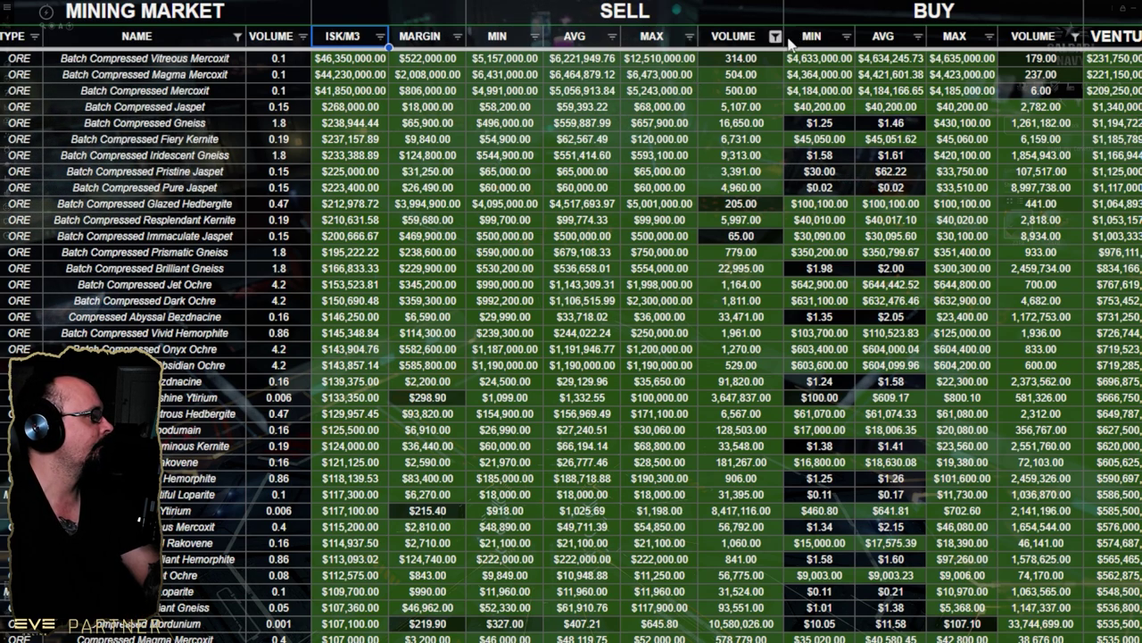
{"action": "left_click", "coordinate": [1050, 91]}
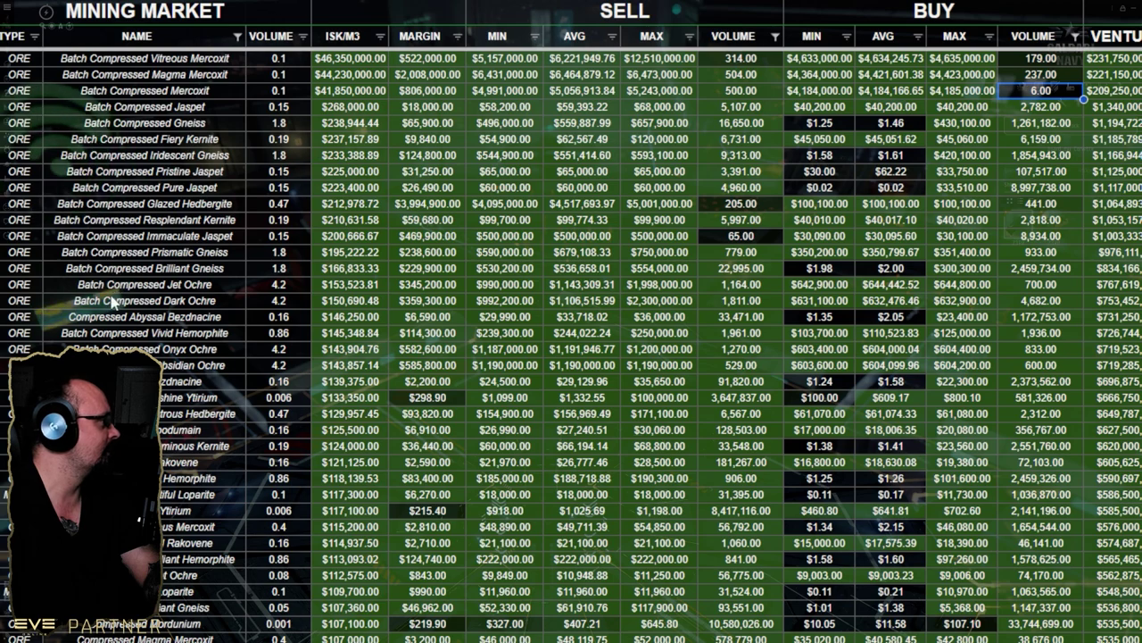
{"action": "left_click", "coordinate": [177, 321]}
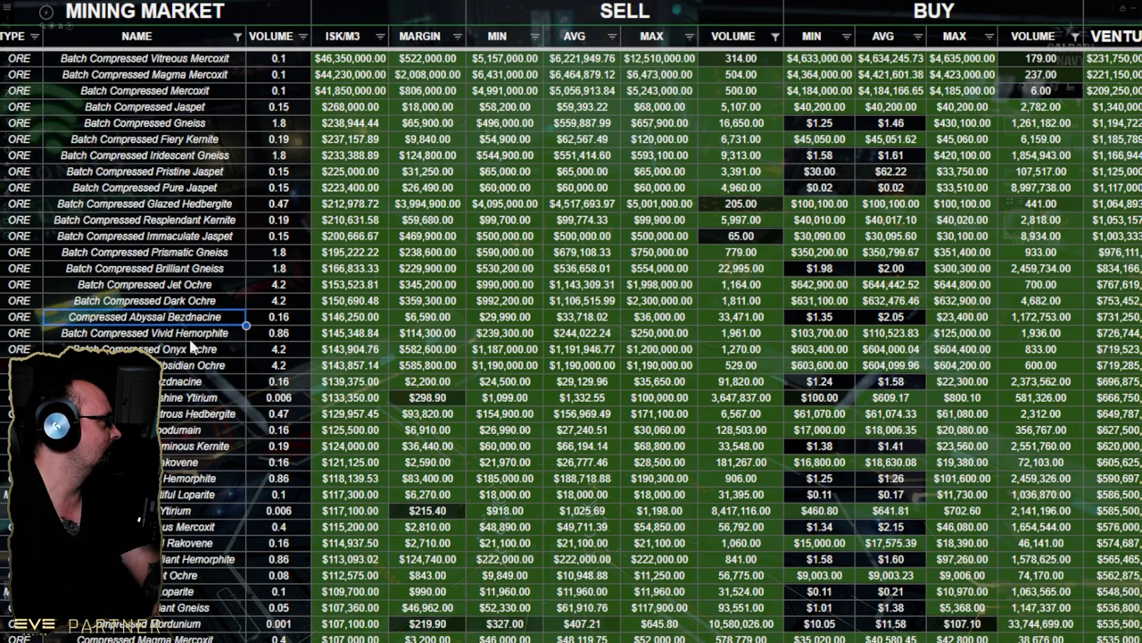
{"action": "left_click", "coordinate": [188, 381]}
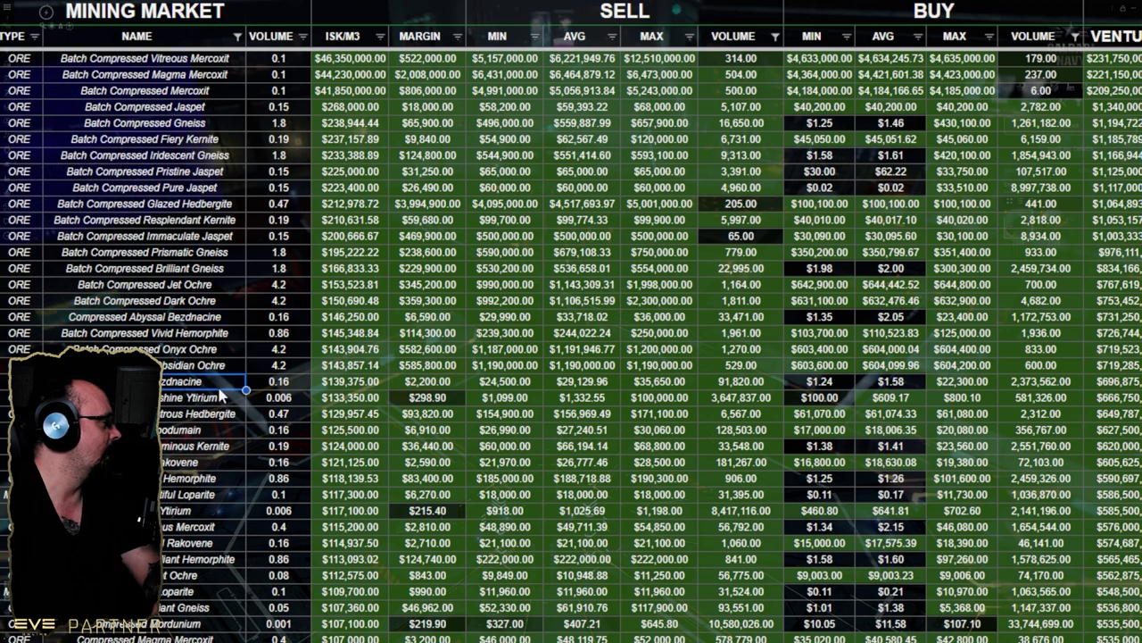
{"action": "scroll", "coordinate": [219, 397], "scroll_direction": "down", "scroll_amount": 2}
{"action": "left_click", "coordinate": [205, 350]}
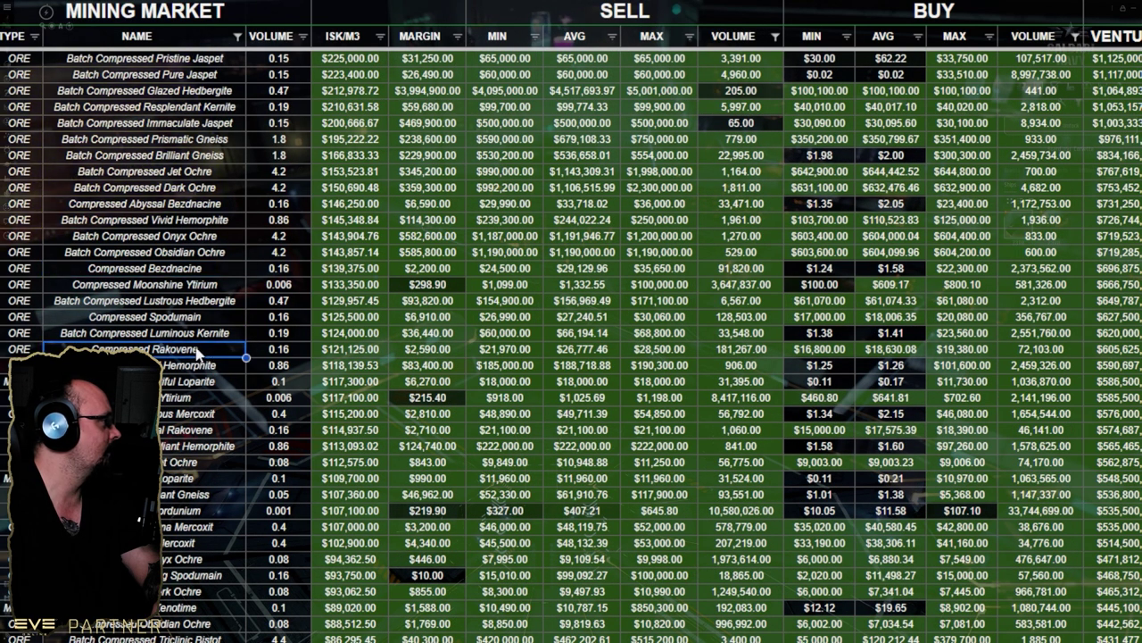
{"action": "left_click", "coordinate": [234, 397]}
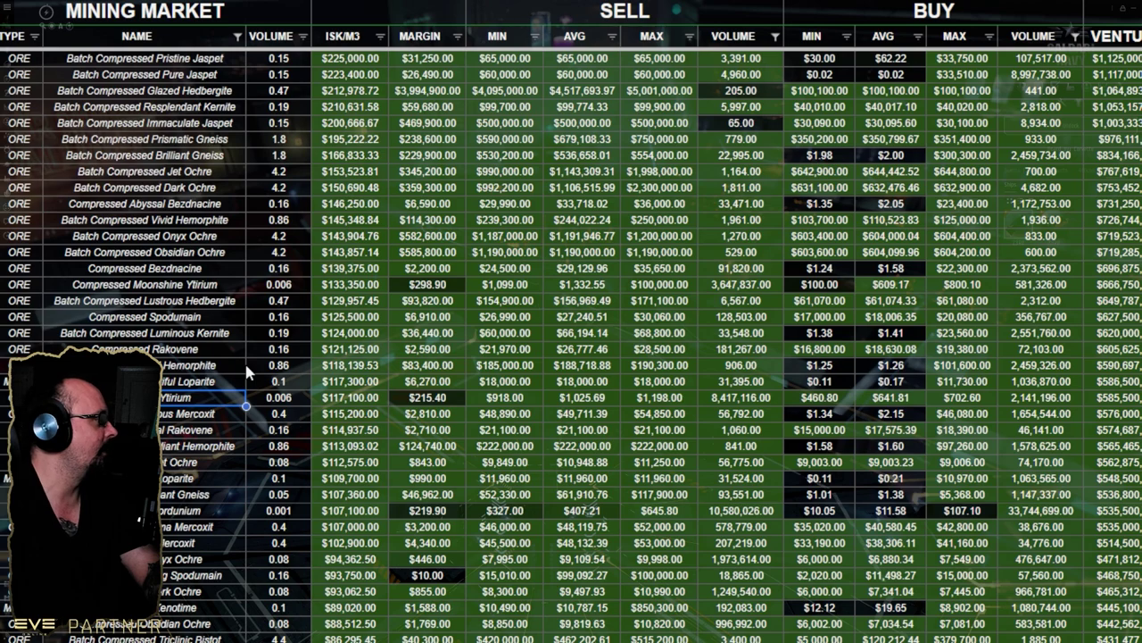
{"action": "scroll", "coordinate": [231, 339], "scroll_direction": "up", "scroll_amount": 2}
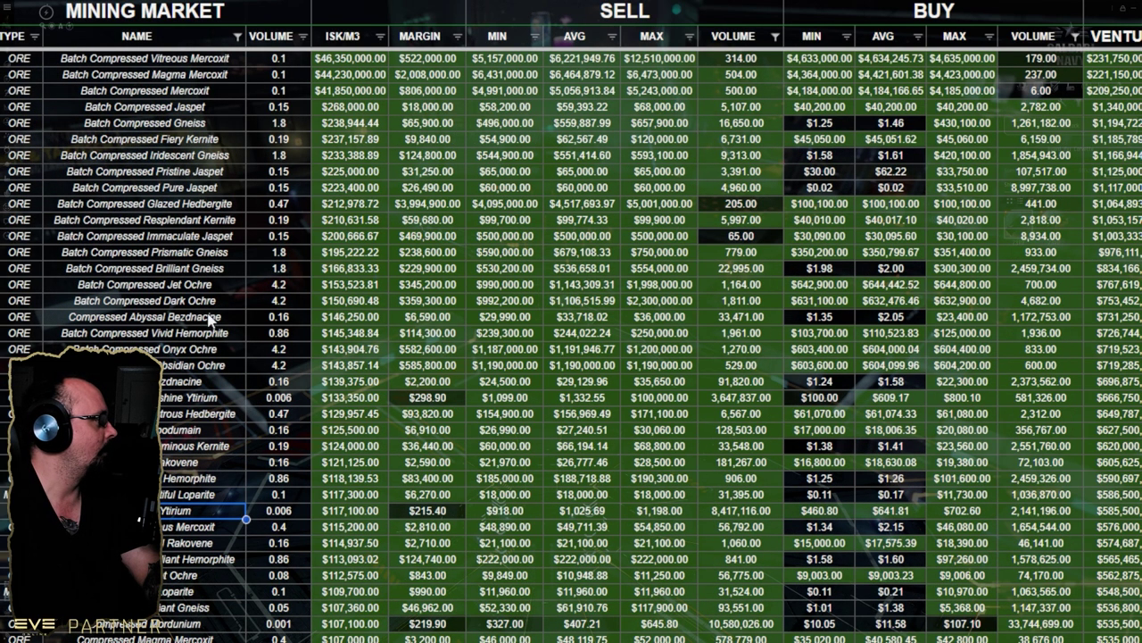
Step: Change the NAME filter to Text does not contain COMPRESSED
{"action": "left_click", "coordinate": [237, 36]}
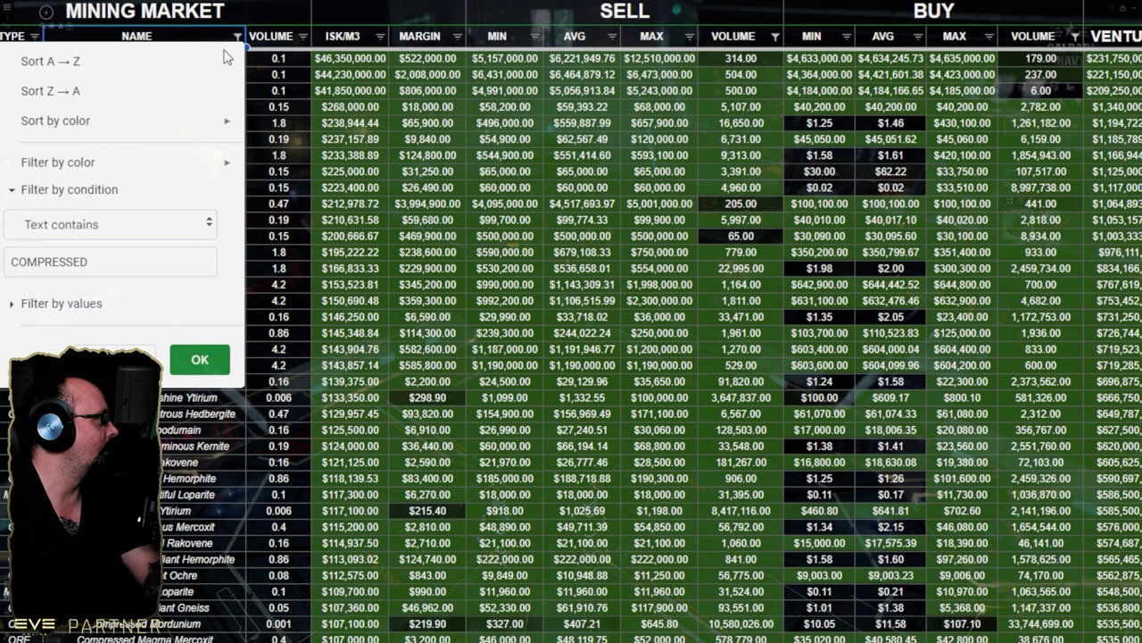
{"action": "left_click", "coordinate": [120, 193]}
{"action": "left_click", "coordinate": [120, 193]}
{"action": "left_click", "coordinate": [127, 225]}
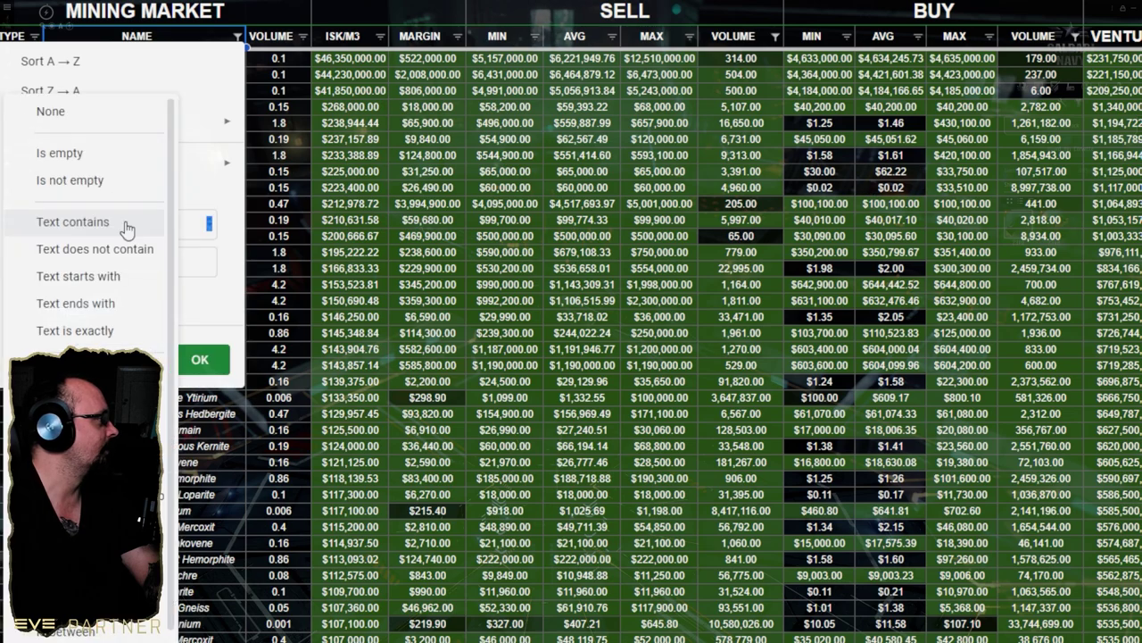
{"action": "left_click", "coordinate": [128, 250]}
{"action": "left_click", "coordinate": [199, 359]}
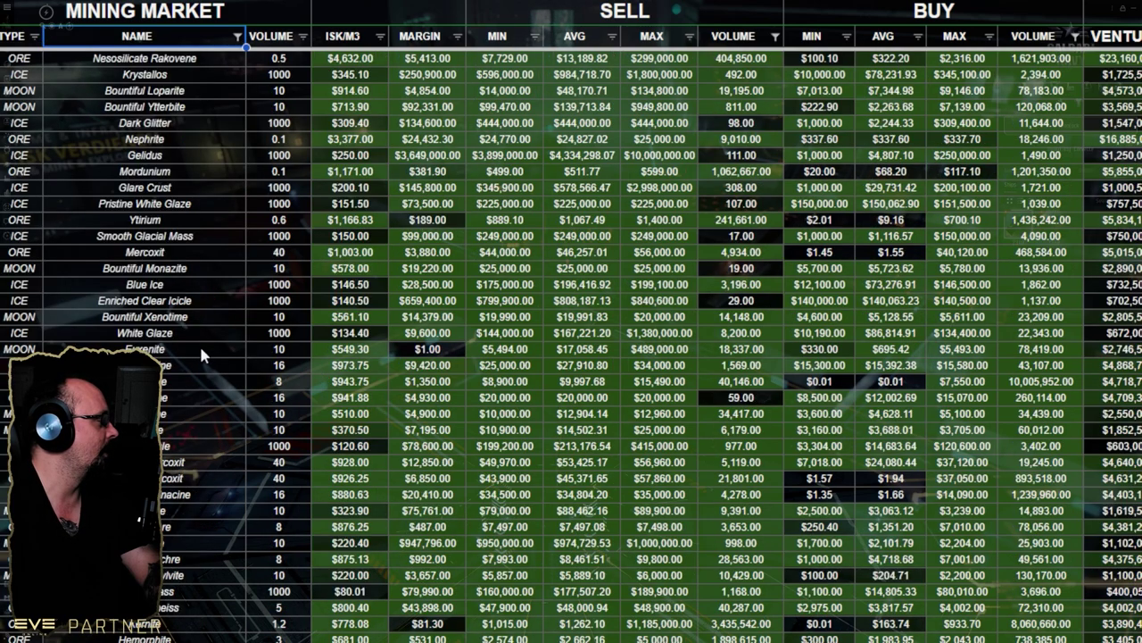
{"action": "left_click", "coordinate": [179, 156]}
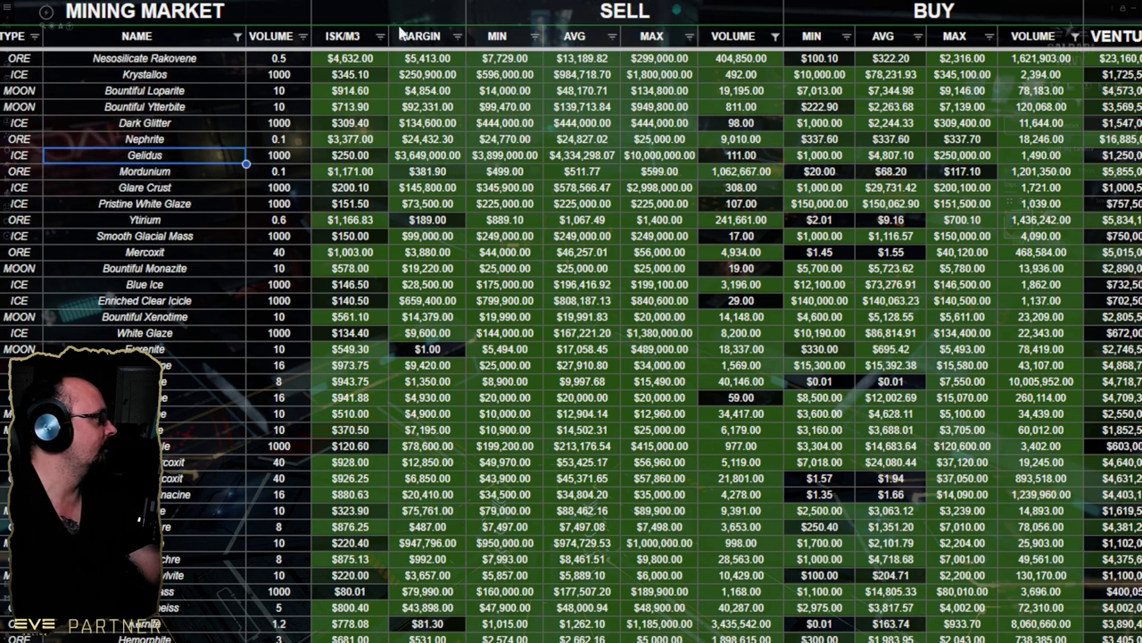
Step: Sort the uncompressed rows by ISK/M3 highest first, led by Nesosilicate Rakovene at $4,632.00
{"action": "left_click", "coordinate": [456, 36]}
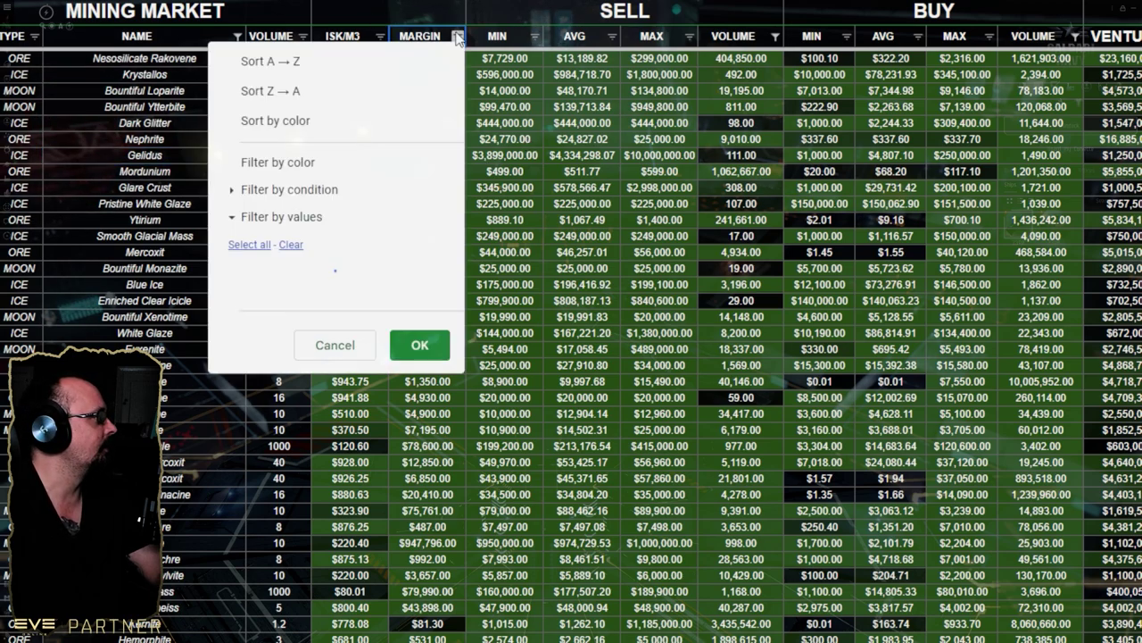
{"action": "left_click", "coordinate": [439, 14]}
{"action": "left_click", "coordinate": [379, 37]}
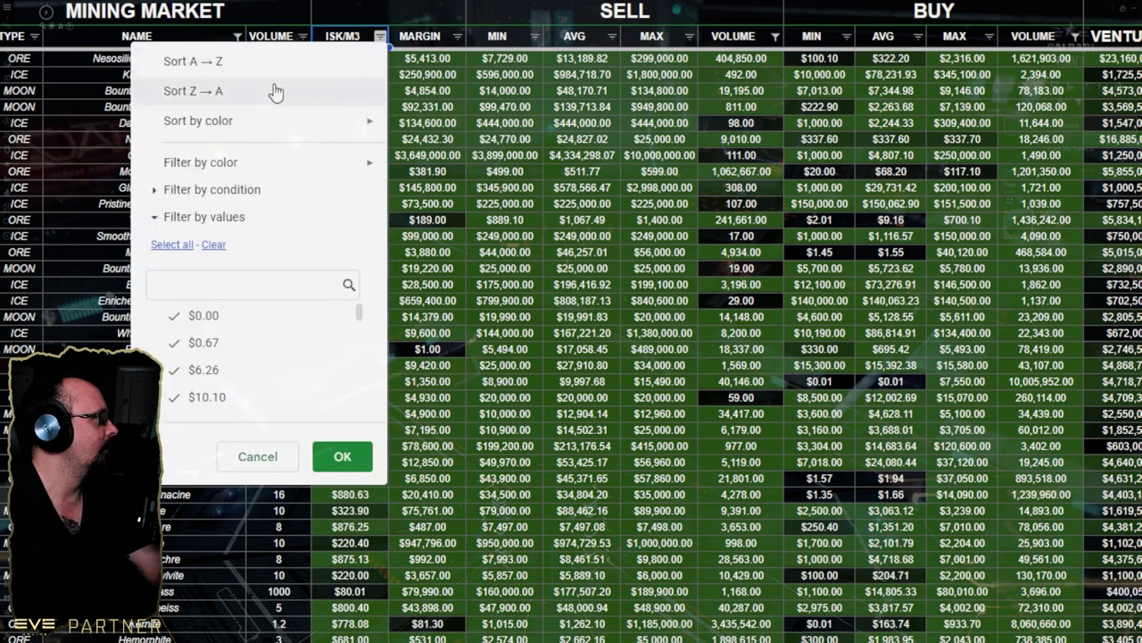
{"action": "left_click", "coordinate": [273, 92]}
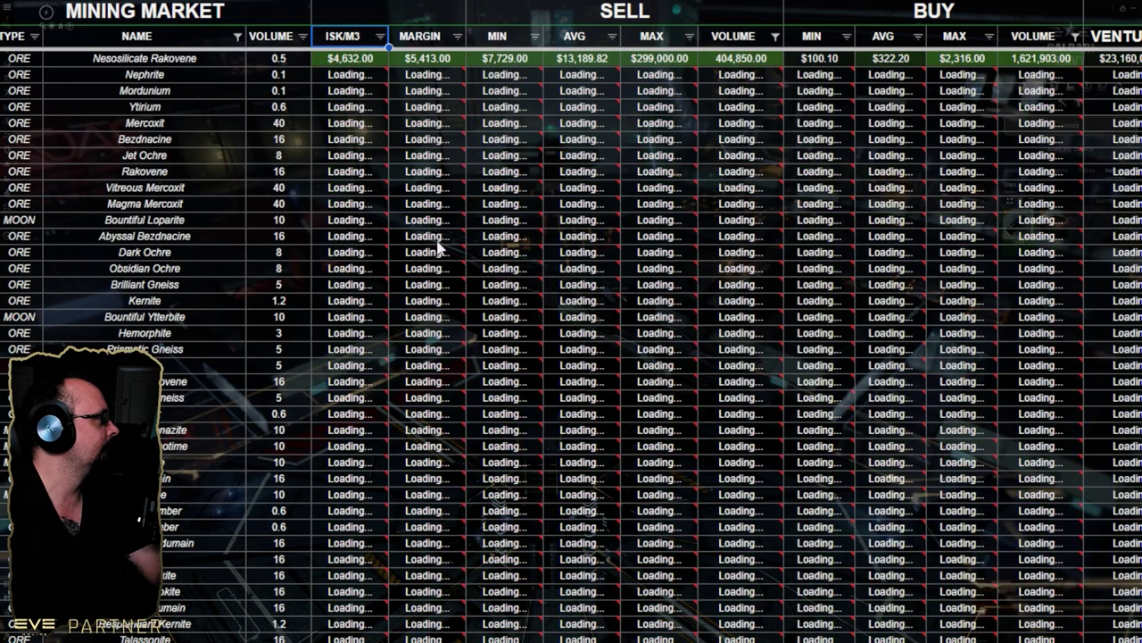
{"action": "left_click", "coordinate": [169, 106]}
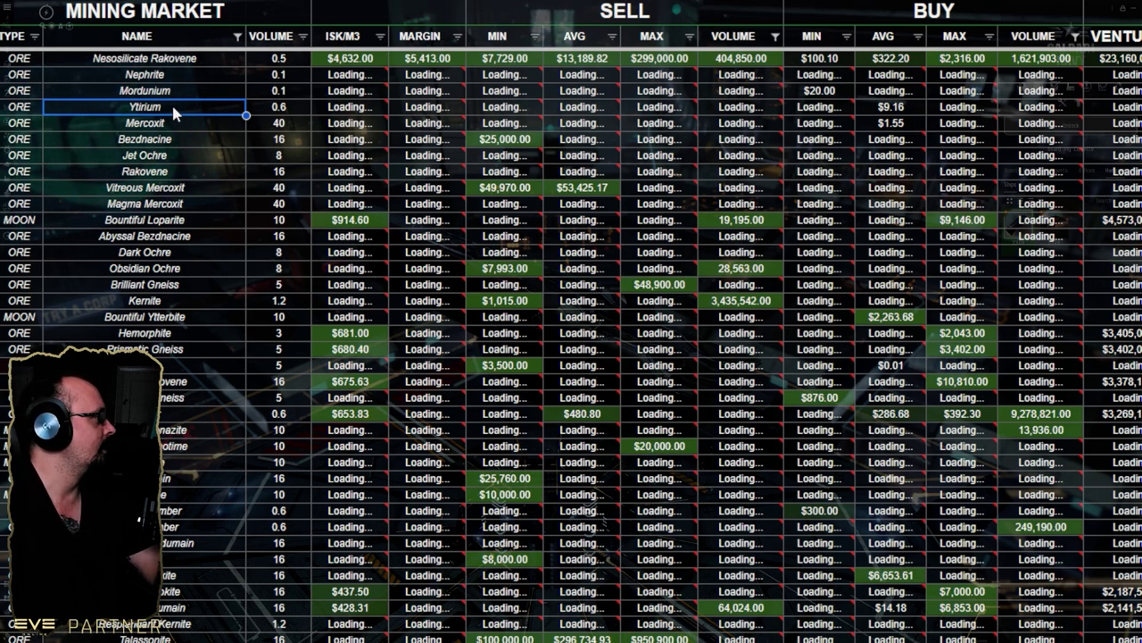
{"action": "key", "text": "Down"}
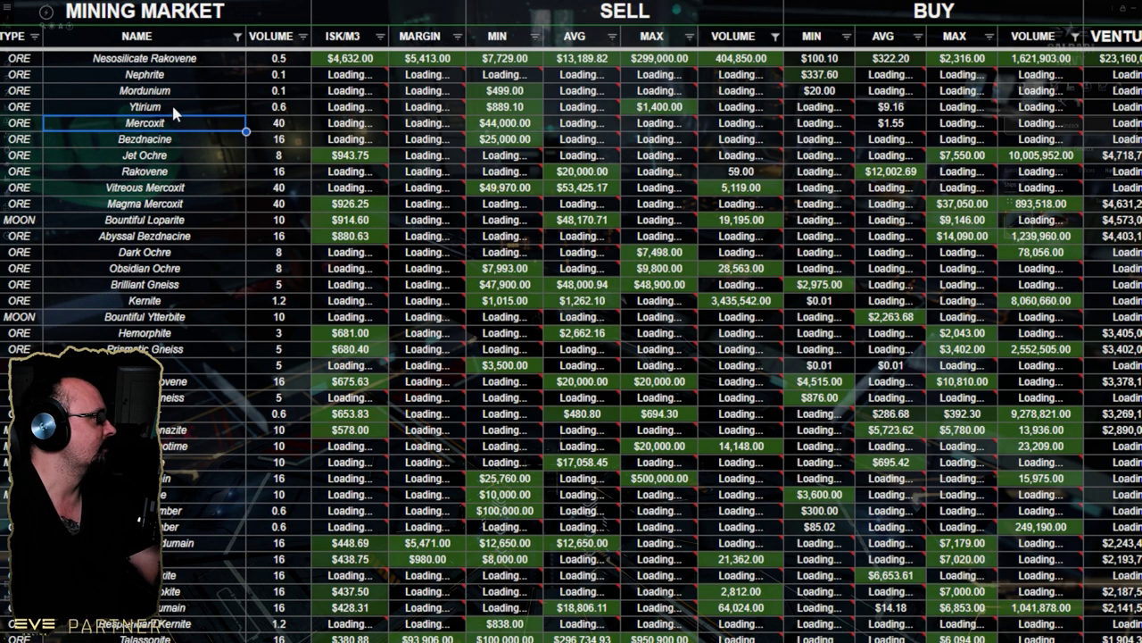
{"action": "key", "text": "Down"}
{"action": "key", "text": "Down"}
{"action": "key", "text": "Down"}
{"action": "key", "text": "Up"}
{"action": "key", "text": "Up"}
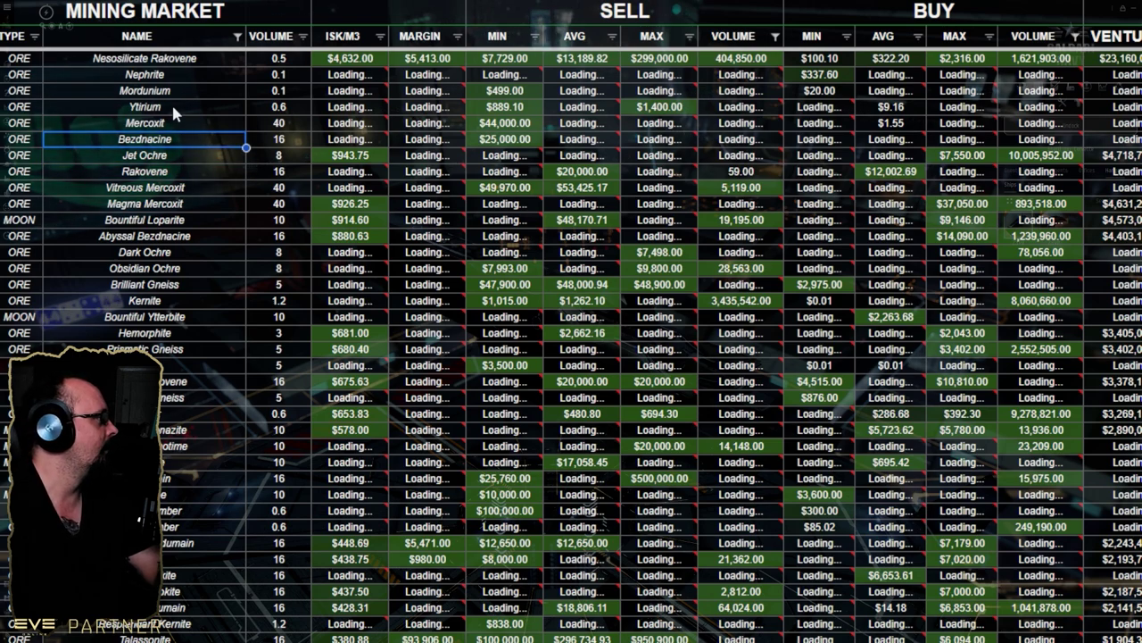
{"action": "key", "text": "Down"}
{"action": "key", "text": "Down"}
{"action": "key", "text": "Down"}
{"action": "key", "text": "Down"}
{"action": "key", "text": "Down"}
{"action": "key", "text": "Down"}
{"action": "key", "text": "Down"}
{"action": "key", "text": "Down"}
{"action": "key", "text": "Down"}
{"action": "key", "text": "Down"}
{"action": "key", "text": "Down"}
{"action": "key", "text": "Down"}
{"action": "key", "text": "Down"}
{"action": "key", "text": "Down"}
{"action": "key", "text": "Down"}
{"action": "key", "text": "Down"}
{"action": "key", "text": "Down"}
{"action": "key", "text": "Down"}
{"action": "key", "text": "Down"}
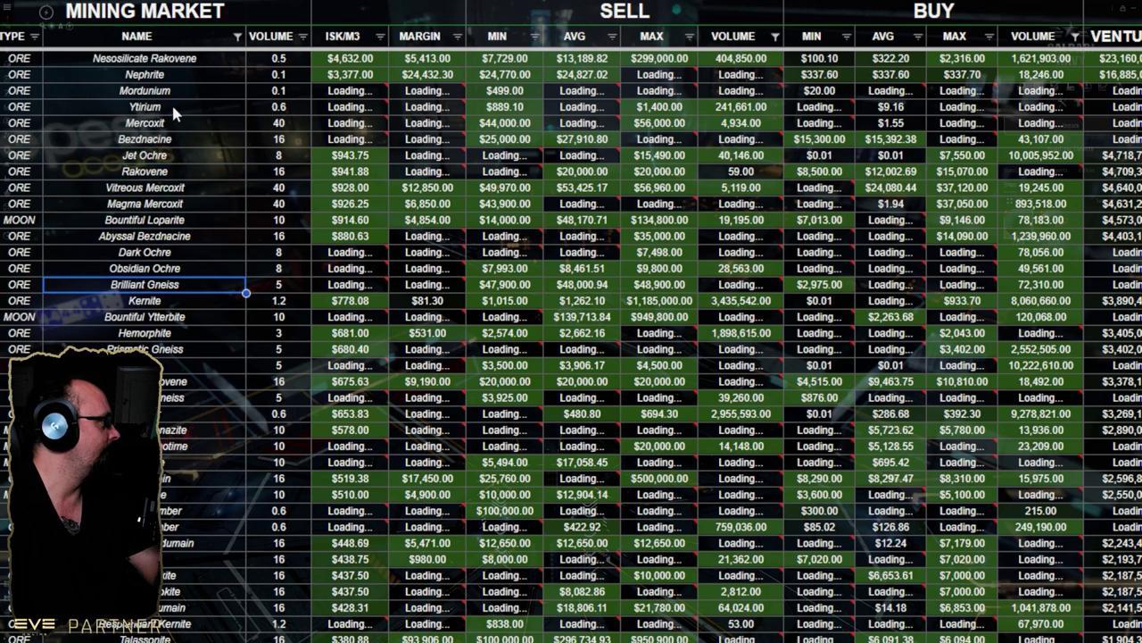
{"action": "key", "text": "Down"}
{"action": "key", "text": "Down"}
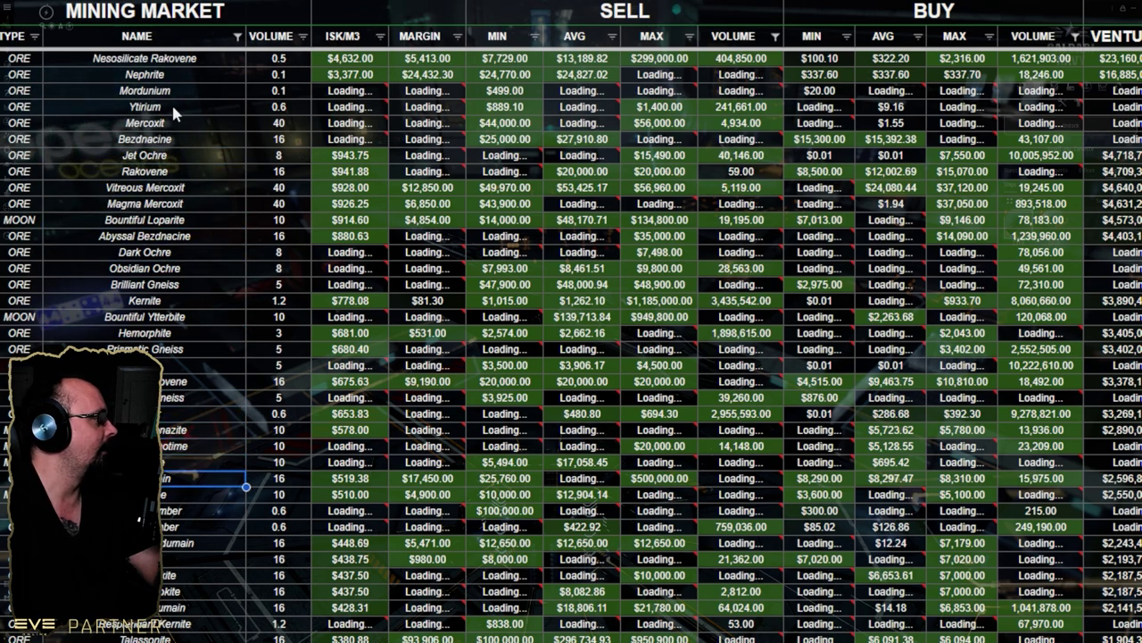
{"action": "key", "text": "Right"}
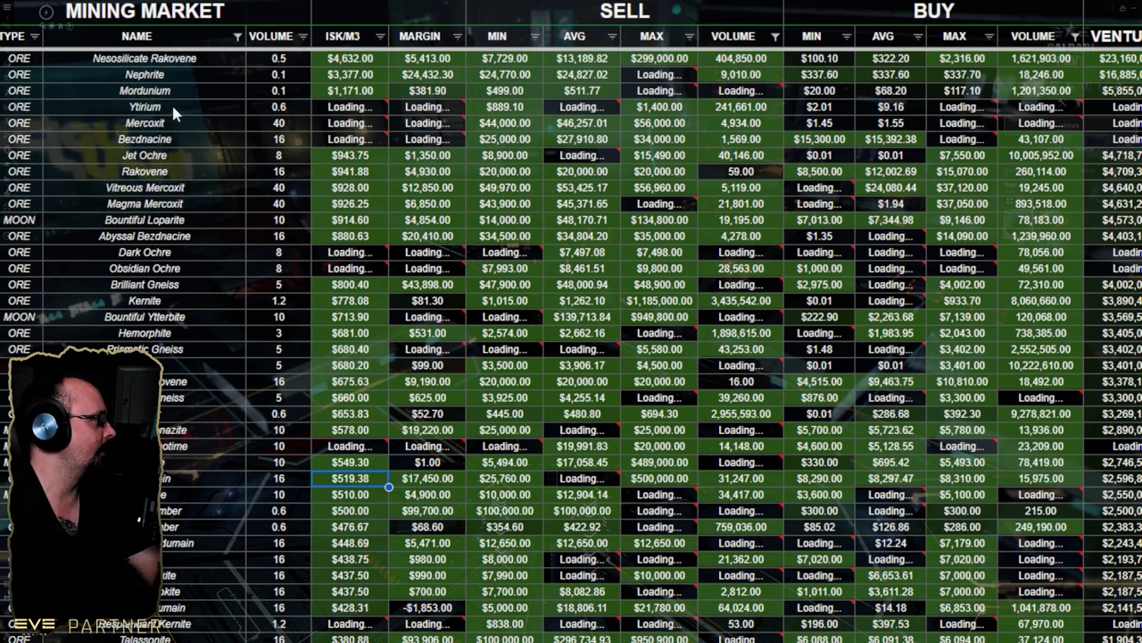
{"action": "key", "text": "Up"}
{"action": "key", "text": "Up"}
{"action": "key", "text": "Up"}
{"action": "key", "text": "Up"}
{"action": "key", "text": "Up"}
{"action": "key", "text": "Up"}
{"action": "key", "text": "Up"}
{"action": "key", "text": "Up"}
{"action": "key", "text": "Up"}
{"action": "key", "text": "Up"}
{"action": "key", "text": "Up"}
{"action": "key", "text": "Up"}
{"action": "key", "text": "Up"}
{"action": "key", "text": "Up"}
{"action": "key", "text": "Up"}
{"action": "key", "text": "Up"}
{"action": "key", "text": "Up"}
{"action": "key", "text": "Up"}
{"action": "key", "text": "Up"}
{"action": "key", "text": "Up"}
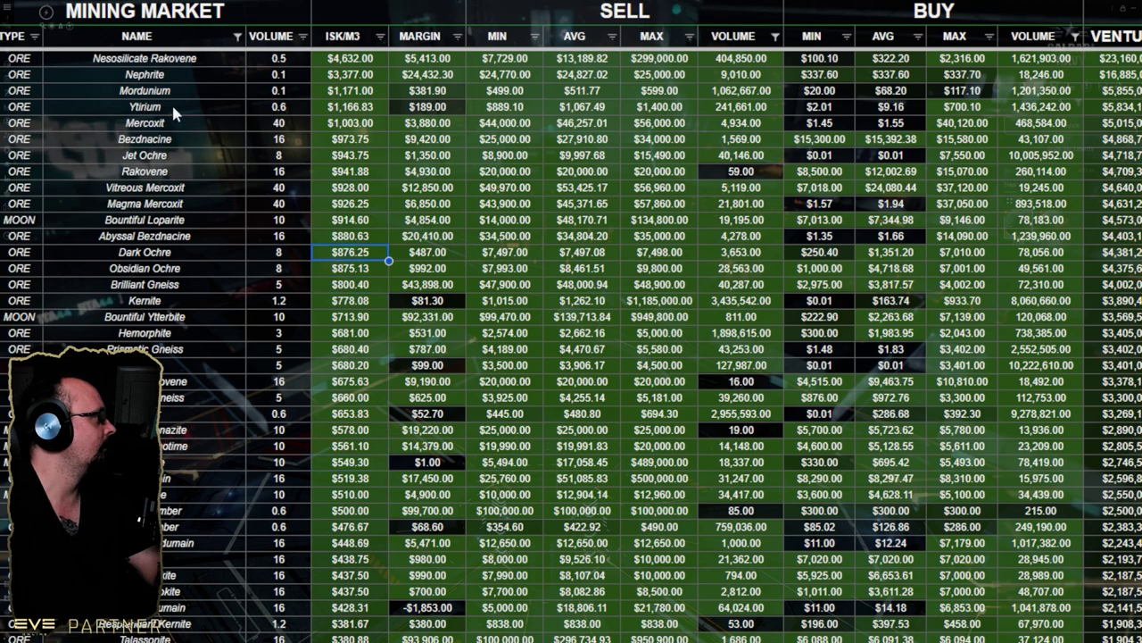
{"action": "key", "text": "Down"}
{"action": "key", "text": "Down"}
{"action": "key", "text": "Down"}
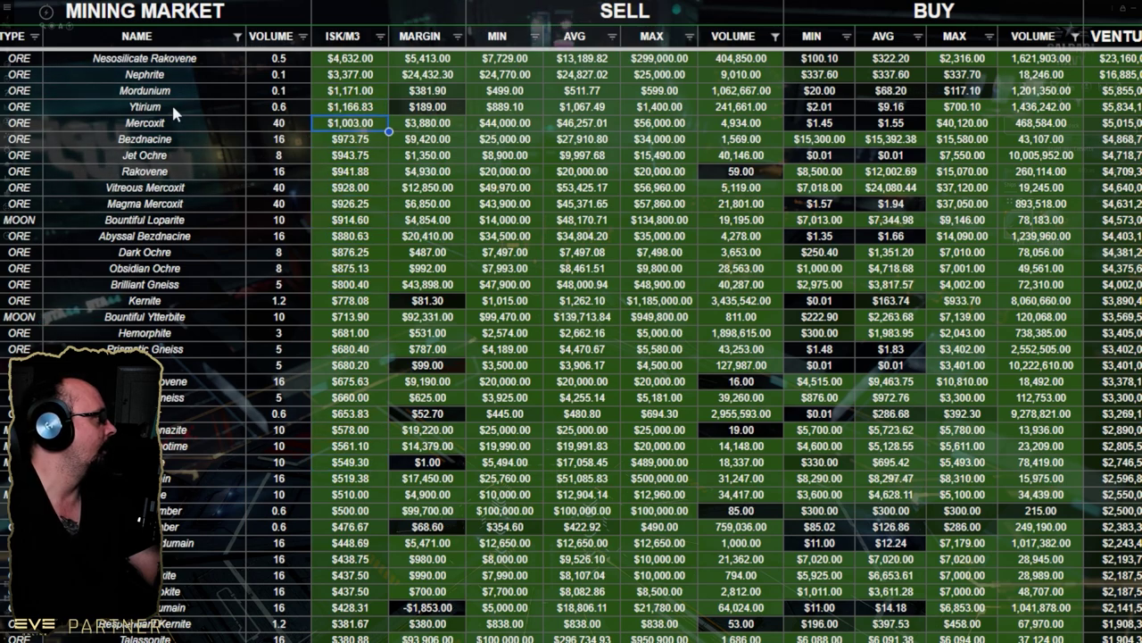
{"action": "key", "text": "Up"}
{"action": "key", "text": "Up"}
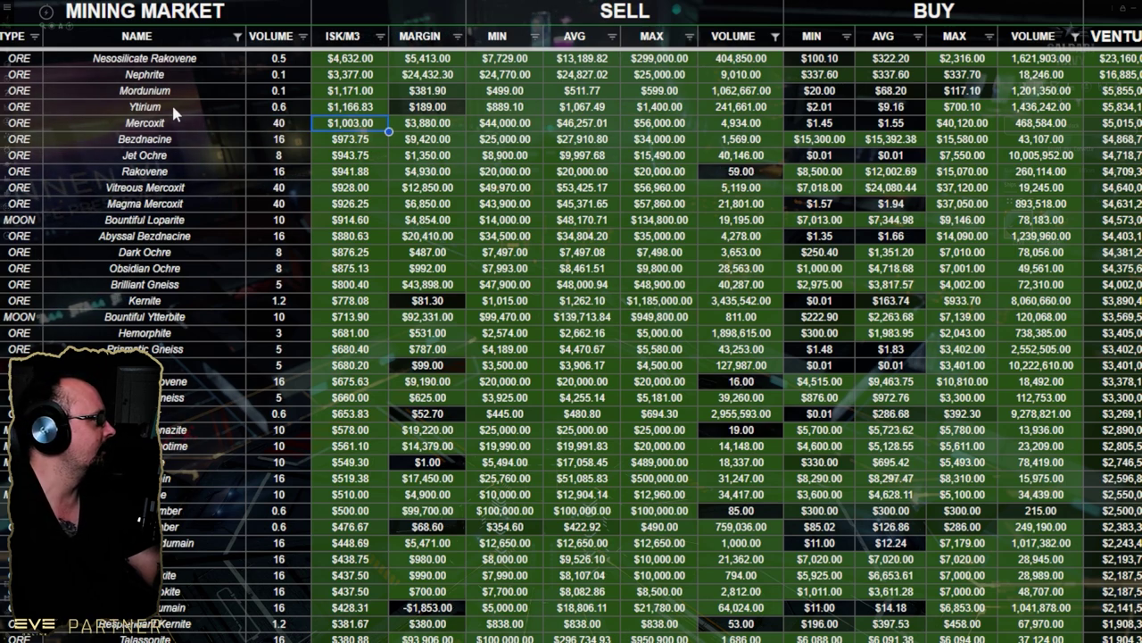
{"action": "key", "text": "Up"}
{"action": "key", "text": "Left"}
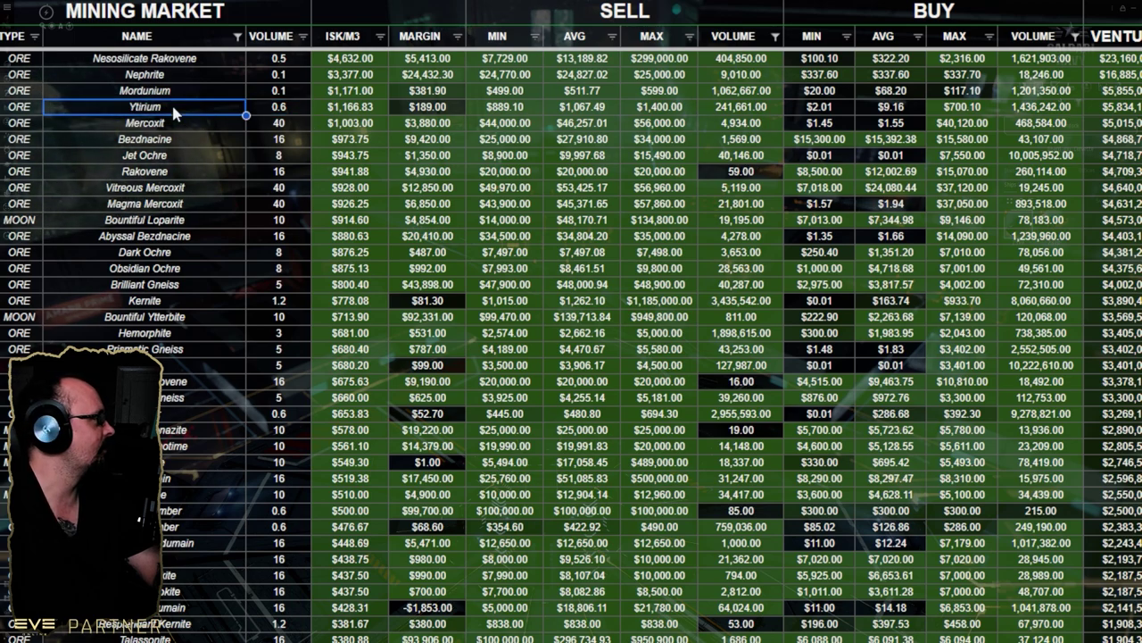
{"action": "key", "text": "Down"}
{"action": "key", "text": "Down"}
{"action": "key", "text": "Down"}
{"action": "key", "text": "Down"}
{"action": "key", "text": "Down"}
{"action": "key", "text": "Down"}
{"action": "key", "text": "Down"}
{"action": "key", "text": "Down"}
{"action": "key", "text": "Down"}
{"action": "key", "text": "Down"}
{"action": "key", "text": "Down"}
{"action": "key", "text": "Down"}
{"action": "key", "text": "Down"}
{"action": "key", "text": "Down"}
{"action": "key", "text": "Down"}
{"action": "key", "text": "Down"}
{"action": "key", "text": "Down"}
{"action": "key", "text": "Down"}
{"action": "key", "text": "Down"}
{"action": "key", "text": "Down"}
{"action": "key", "text": "Down"}
{"action": "key", "text": "Left"}
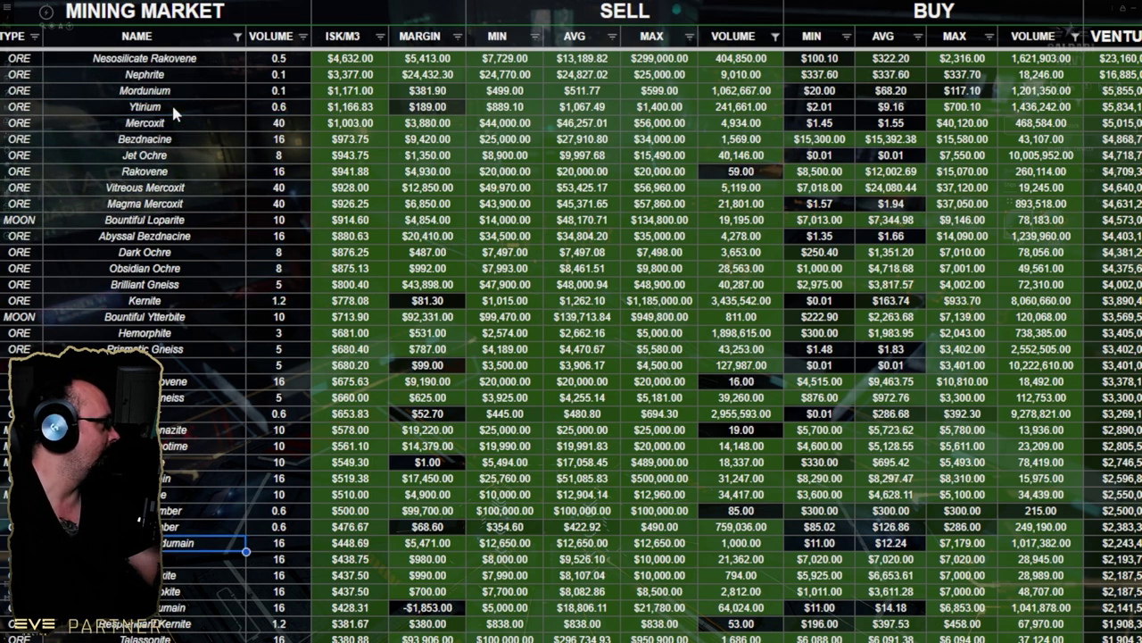
{"action": "key", "text": "Up"}
{"action": "key", "text": "Up"}
{"action": "key", "text": "Up"}
{"action": "key", "text": "Up"}
{"action": "key", "text": "Right"}
{"action": "key", "text": "Down"}
{"action": "key", "text": "Down"}
{"action": "key", "text": "Down"}
{"action": "key", "text": "Down"}
{"action": "key", "text": "Down"}
{"action": "key", "text": "Down"}
{"action": "key", "text": "Down"}
{"action": "key", "text": "Down"}
{"action": "key", "text": "Down"}
{"action": "key", "text": "Down"}
{"action": "key", "text": "Down"}
{"action": "key", "text": "Down"}
{"action": "key", "text": "Down"}
{"action": "key", "text": "Down"}
{"action": "key", "text": "Down"}
{"action": "key", "text": "Down"}
{"action": "key", "text": "Down"}
{"action": "key", "text": "Down"}
{"action": "key", "text": "Down"}
{"action": "key", "text": "Down"}
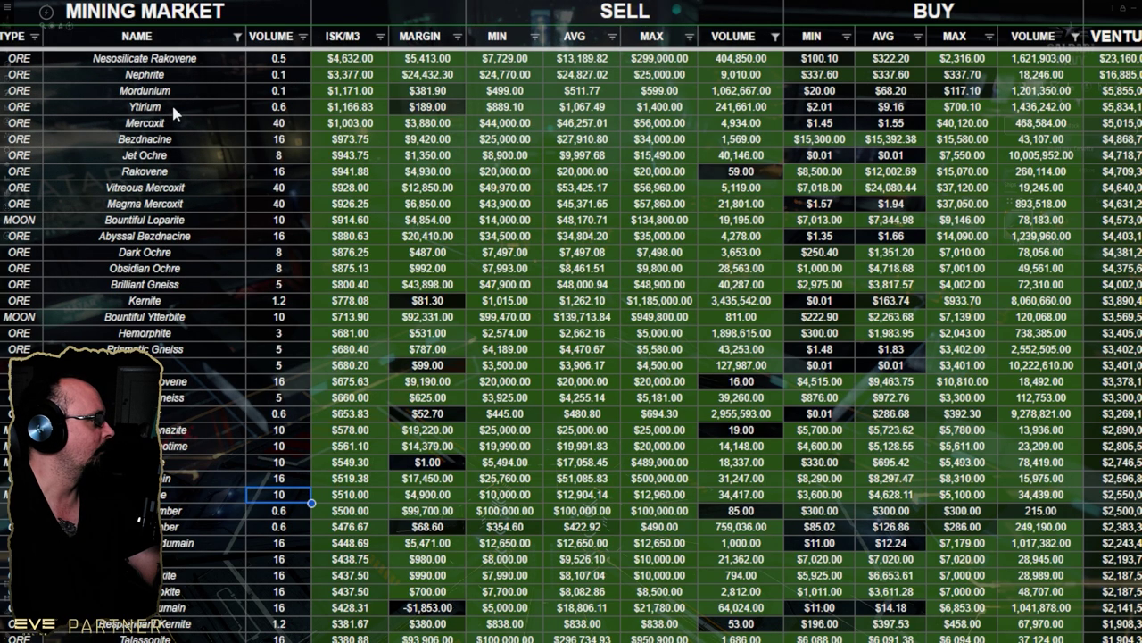
{"action": "key", "text": "Down"}
{"action": "key", "text": "Down"}
{"action": "key", "text": "Down"}
{"action": "key", "text": "Down"}
{"action": "key", "text": "Down"}
{"action": "key", "text": "Down"}
{"action": "key", "text": "Down"}
{"action": "key", "text": "Down"}
{"action": "key", "text": "Down"}
{"action": "key", "text": "Down"}
{"action": "key", "text": "Down"}
{"action": "key", "text": "Down"}
{"action": "key", "text": "Down"}
{"action": "key", "text": "Down"}
{"action": "key", "text": "Down"}
{"action": "key", "text": "Down"}
{"action": "key", "text": "Down"}
{"action": "key", "text": "Down"}
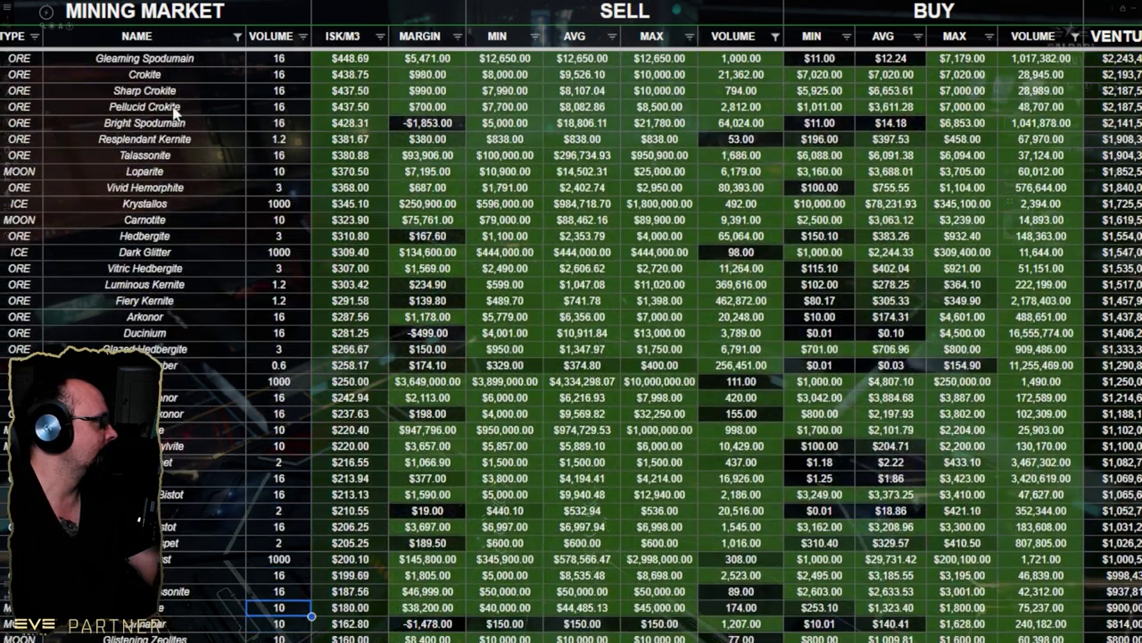
{"action": "scroll", "coordinate": [235, 137], "scroll_direction": "down", "scroll_amount": 20}
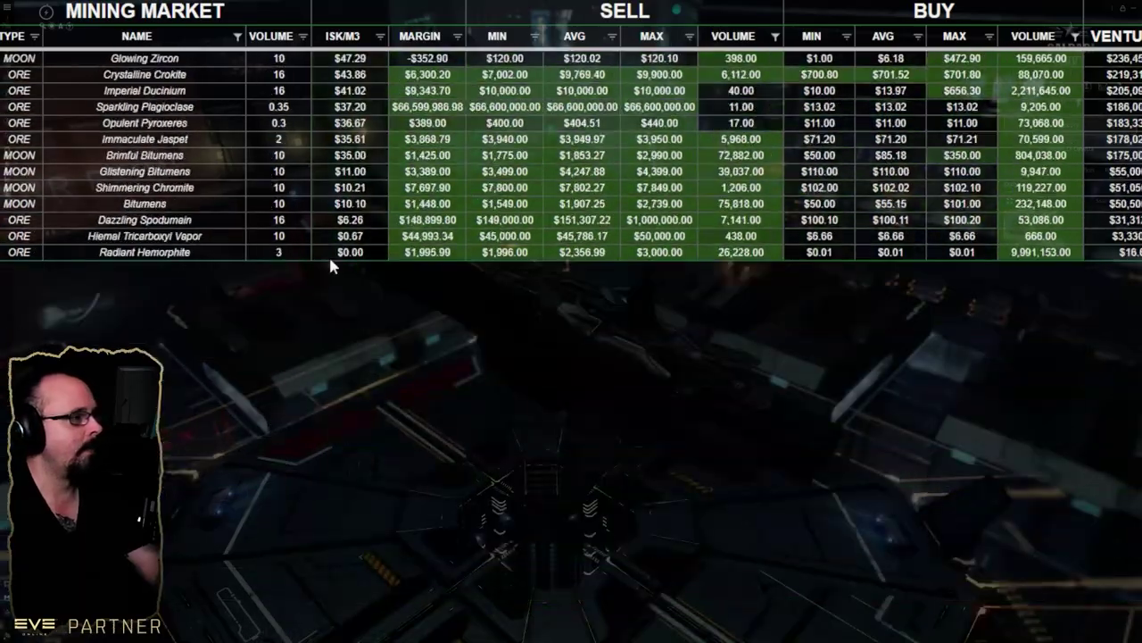
{"action": "scroll", "coordinate": [335, 254], "scroll_direction": "up", "scroll_amount": 20}
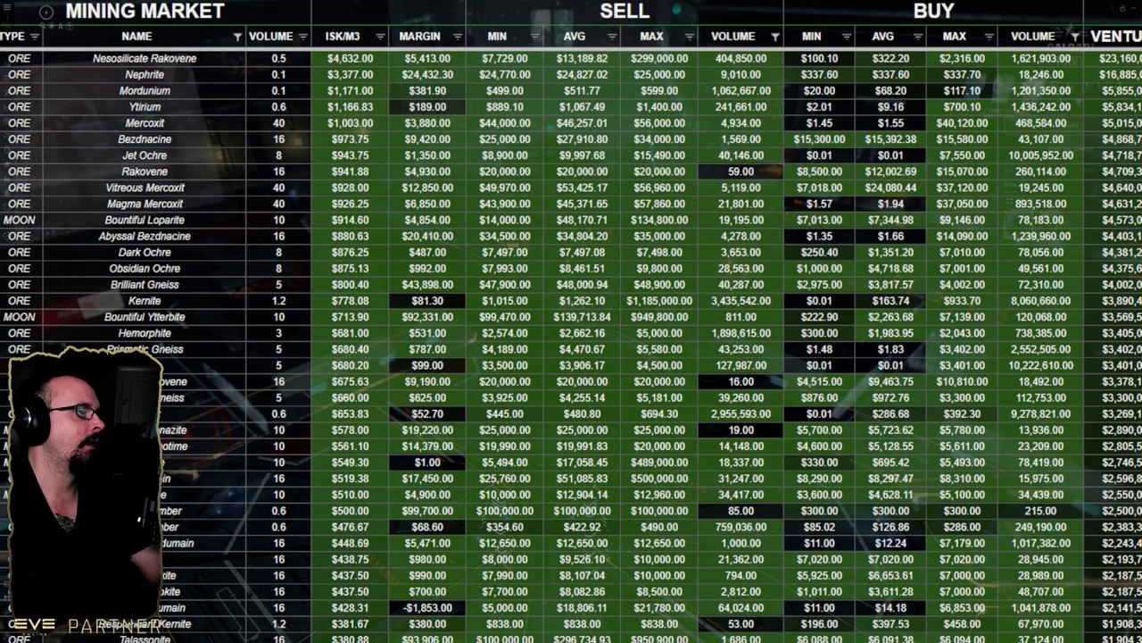
{"action": "left_click", "coordinate": [501, 268]}
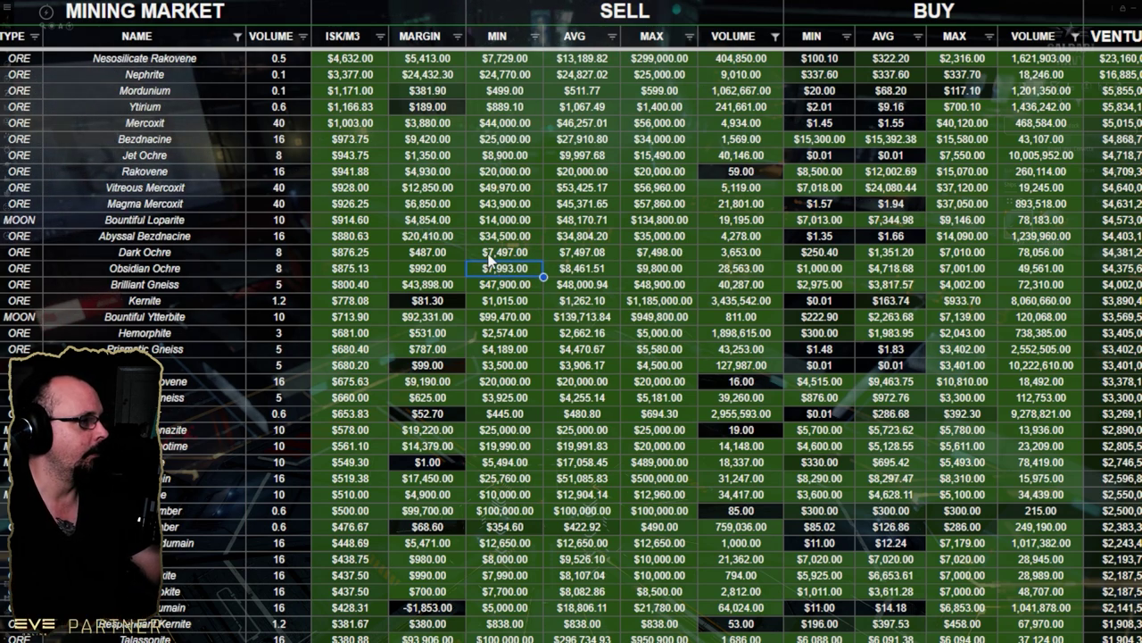
{"action": "scroll", "coordinate": [498, 250], "scroll_direction": "down", "scroll_amount": 5}
{"action": "scroll", "coordinate": [514, 256], "scroll_direction": "up", "scroll_amount": 5}
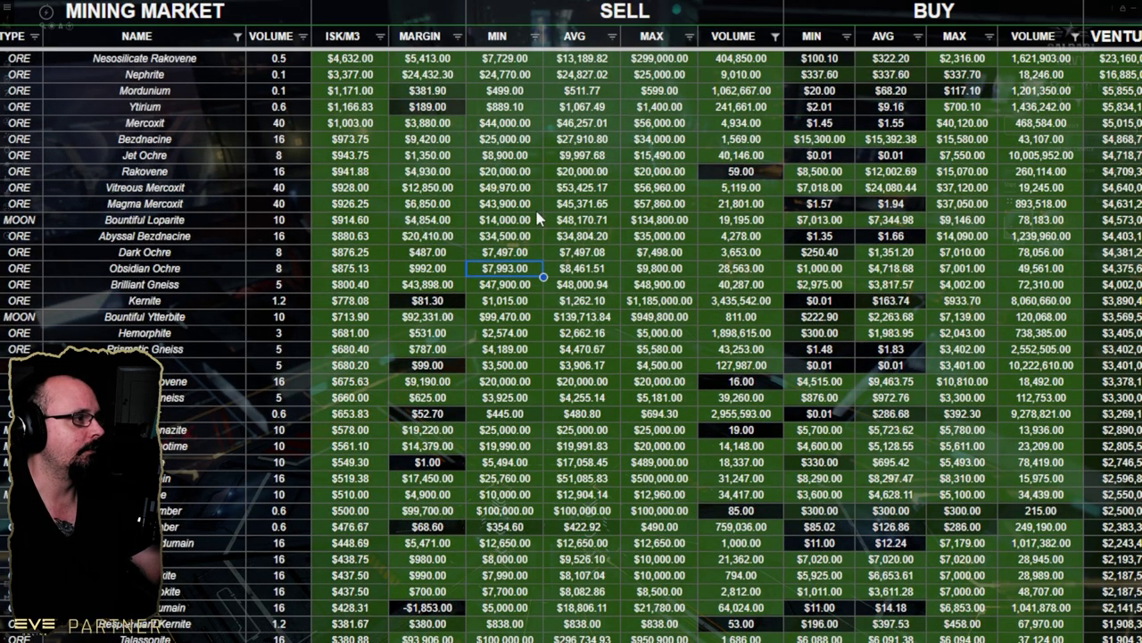
{"action": "left_click", "coordinate": [582, 253]}
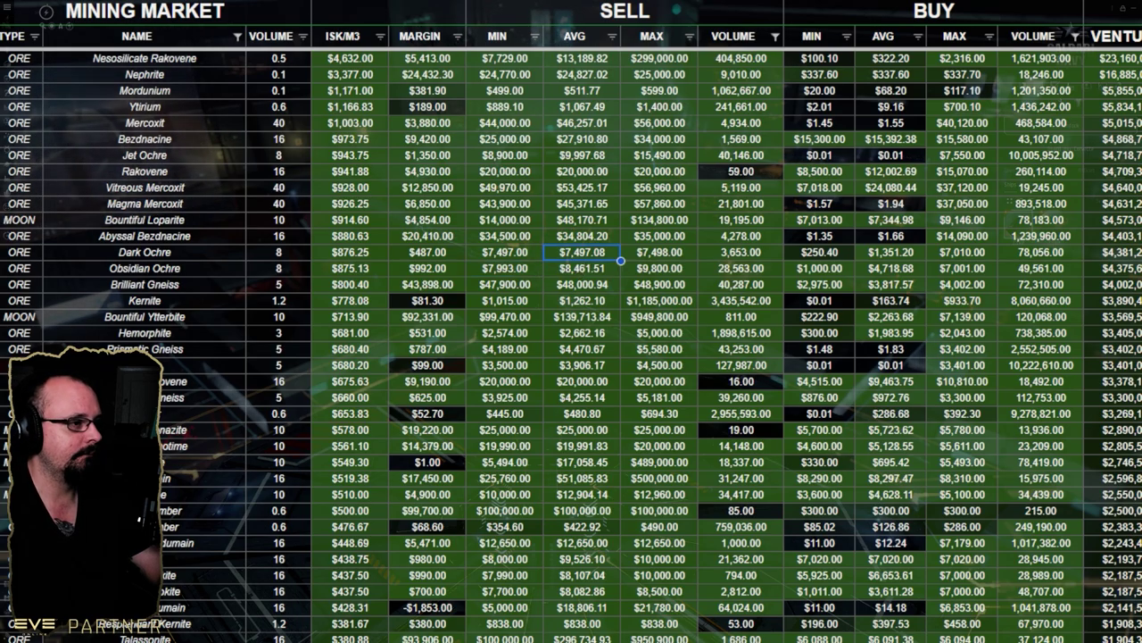